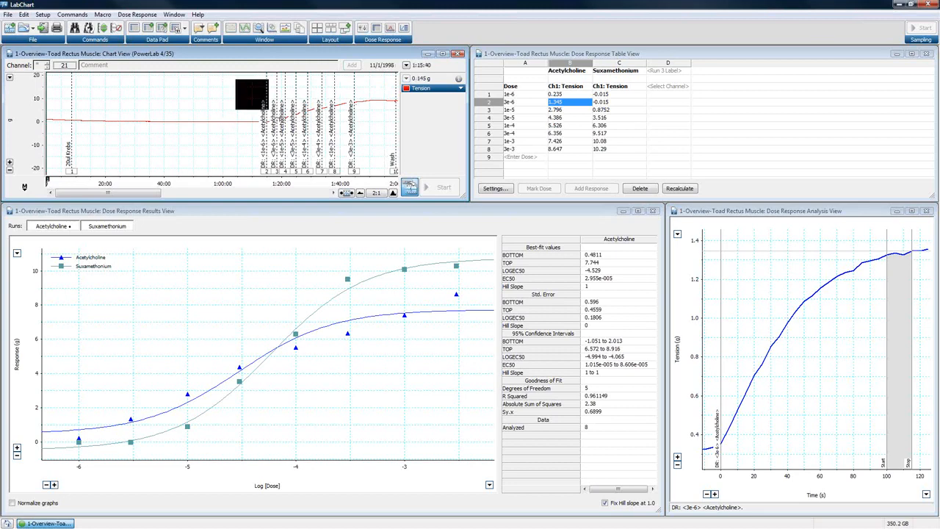
- Select the part of the tension trace in Chart View that spans all the Acetylcholine dose comments
{"action": "left_click", "coordinate": [332, 150]}
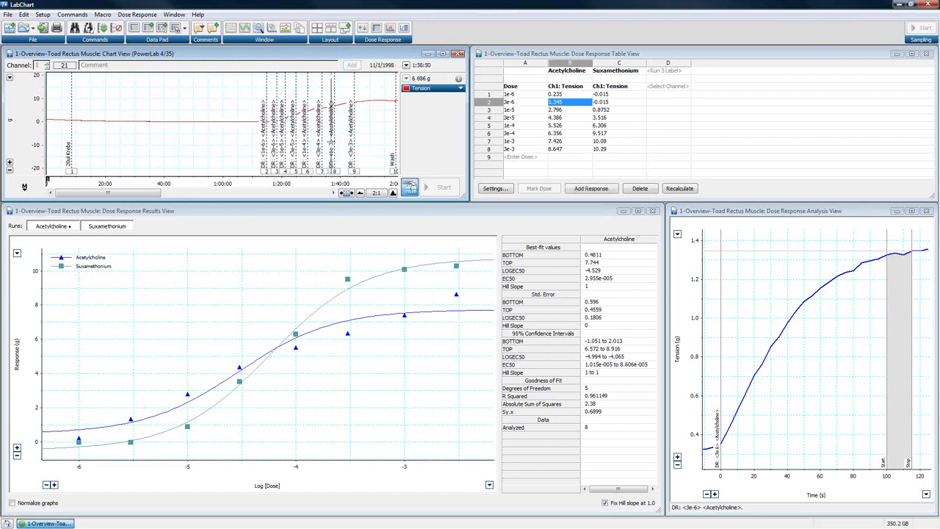
{"action": "left_click_drag", "start_coordinate": [253, 107], "coordinate": [375, 169]}
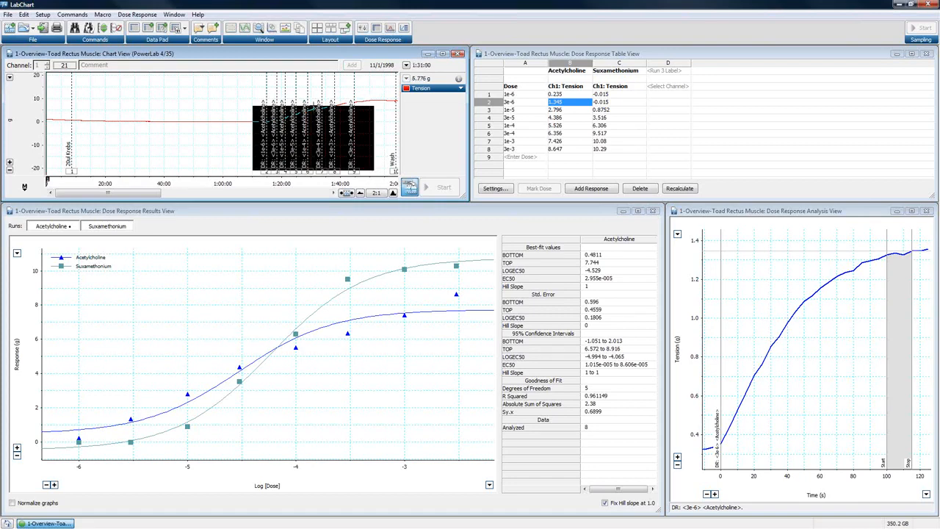
{"action": "left_click", "coordinate": [313, 107]}
{"action": "mouse_move", "coordinate": [256, 95]}
{"action": "left_mouse_down"}
{"action": "mouse_move", "coordinate": [336, 125]}
{"action": "mouse_move", "coordinate": [371, 125]}
{"action": "left_mouse_up"}
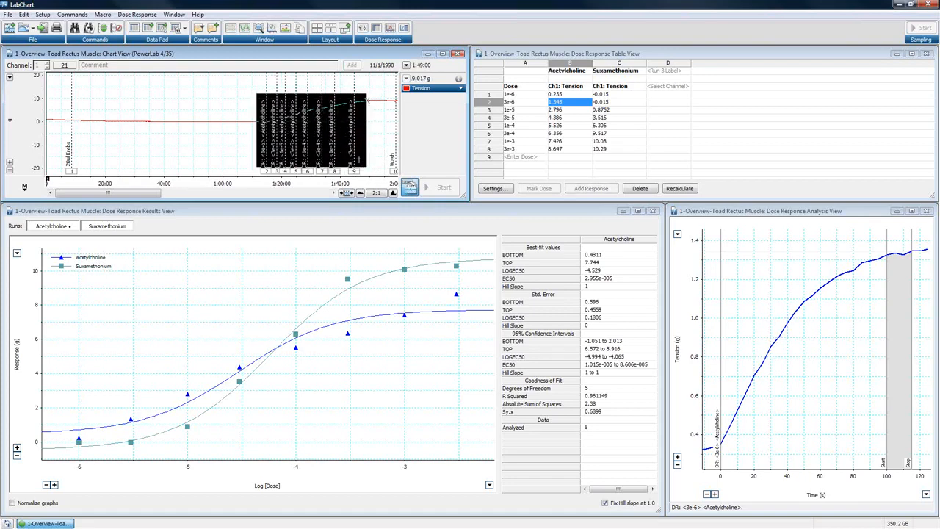
{"action": "left_click", "coordinate": [244, 93]}
{"action": "left_click_drag", "start_coordinate": [244, 93], "coordinate": [367, 101]}
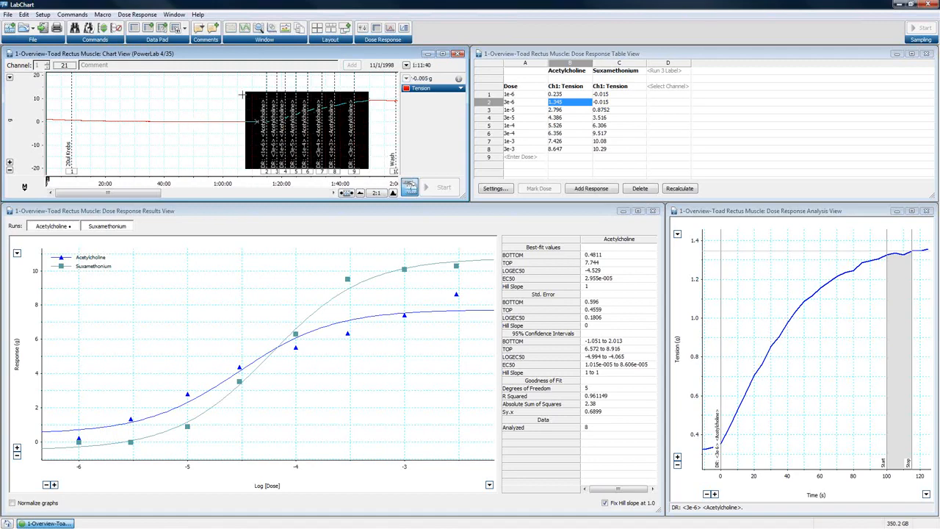
- Step through the dose concentrations from 1e-6 to 3e-3 in the Dose Response Table View
{"action": "left_click", "coordinate": [710, 56]}
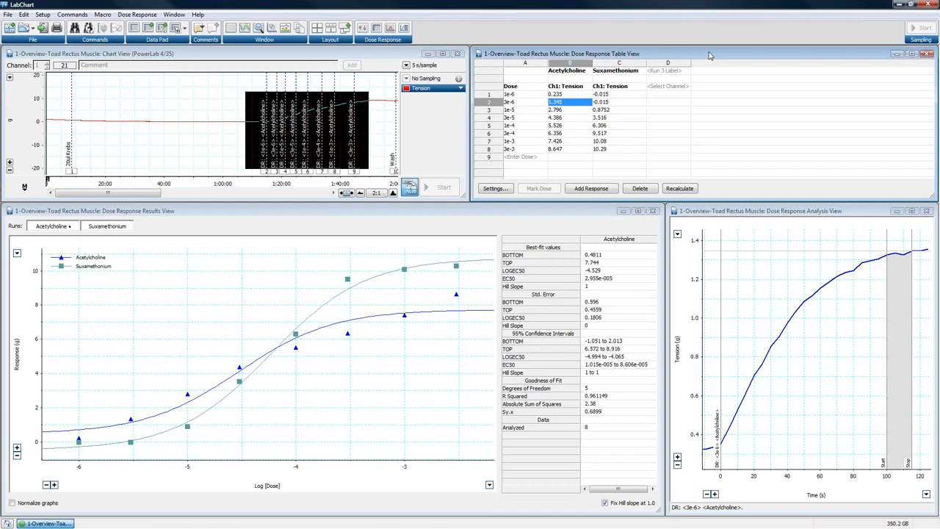
{"action": "left_click", "coordinate": [518, 95]}
{"action": "left_click", "coordinate": [519, 103]}
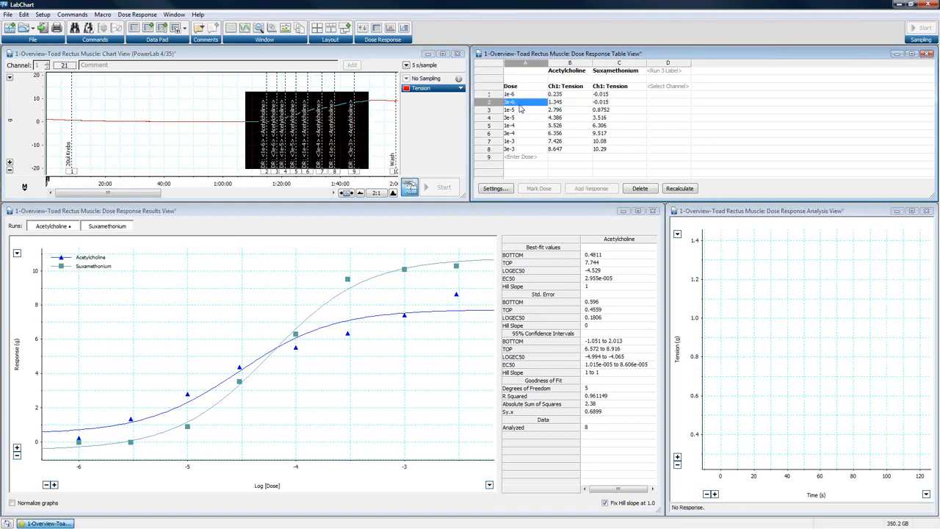
{"action": "left_click", "coordinate": [519, 110]}
{"action": "left_click", "coordinate": [519, 118]}
{"action": "left_click", "coordinate": [519, 126]}
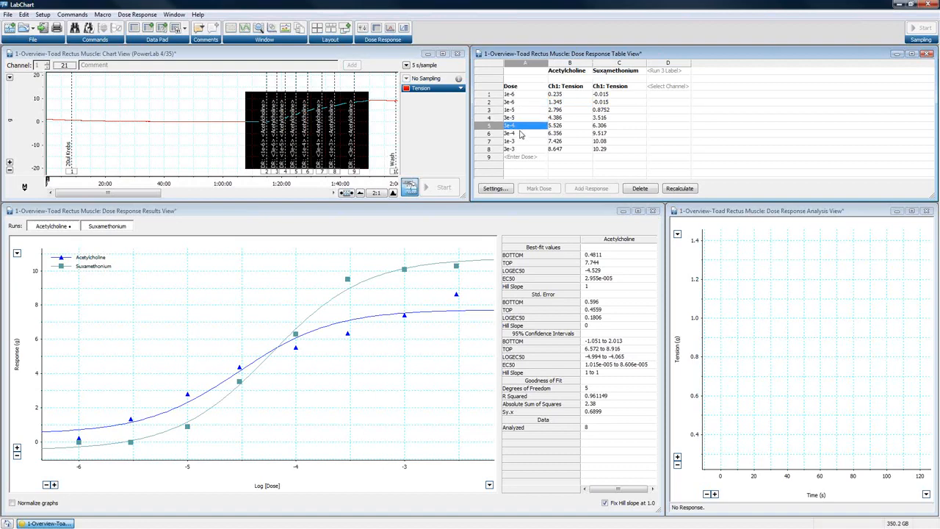
{"action": "left_click", "coordinate": [520, 134]}
{"action": "left_click", "coordinate": [521, 142]}
{"action": "left_click", "coordinate": [521, 150]}
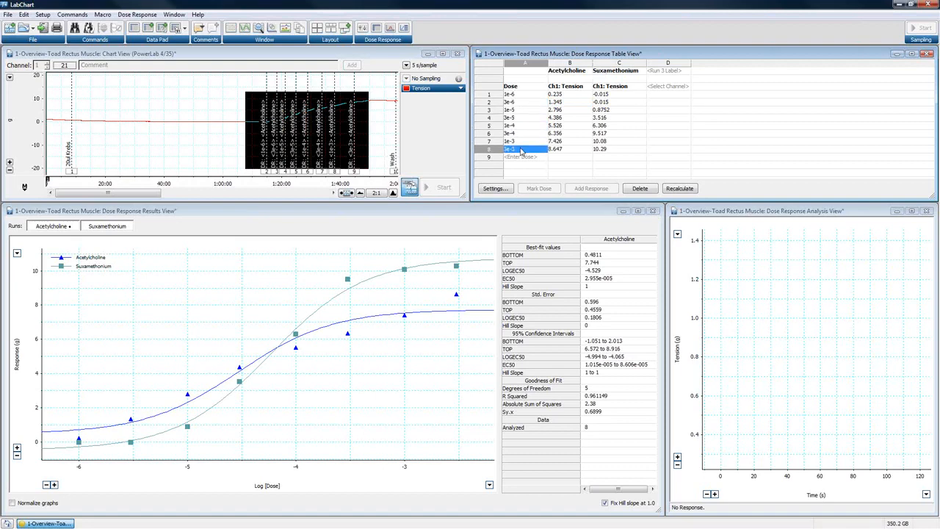
- Examine the Acetylcholine responses for doses 1e-6 to 1e-5 and the labels of both runs in the table
{"action": "left_click", "coordinate": [573, 95]}
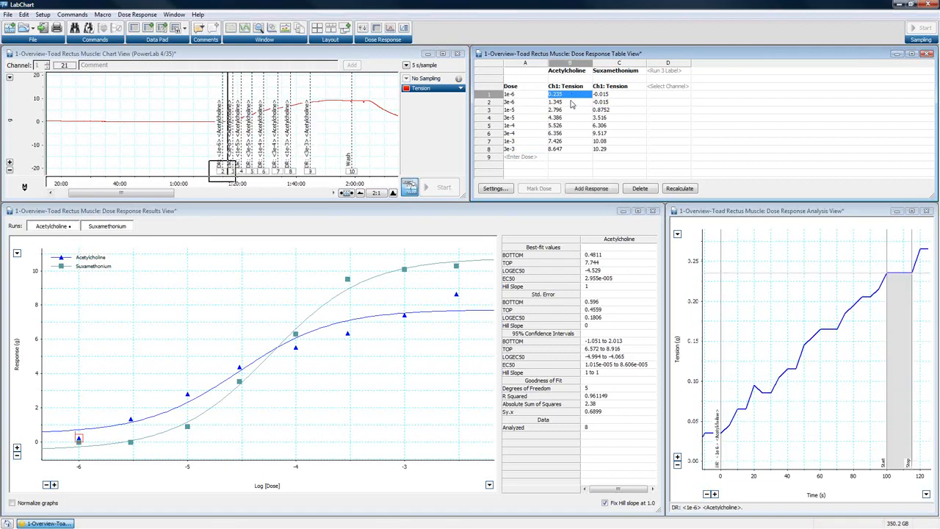
{"action": "left_click", "coordinate": [573, 102]}
{"action": "left_click", "coordinate": [571, 110]}
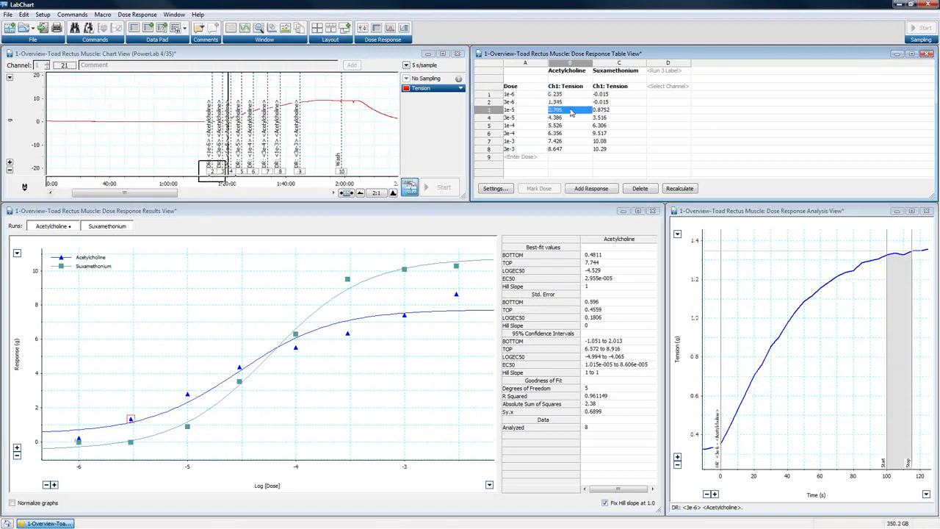
{"action": "left_click", "coordinate": [572, 72]}
{"action": "left_click", "coordinate": [623, 72]}
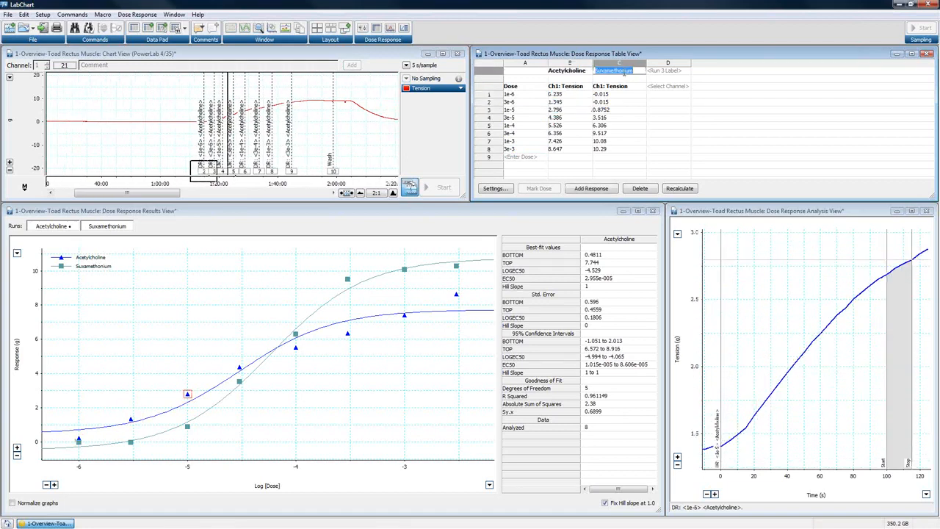
{"action": "left_click", "coordinate": [558, 96]}
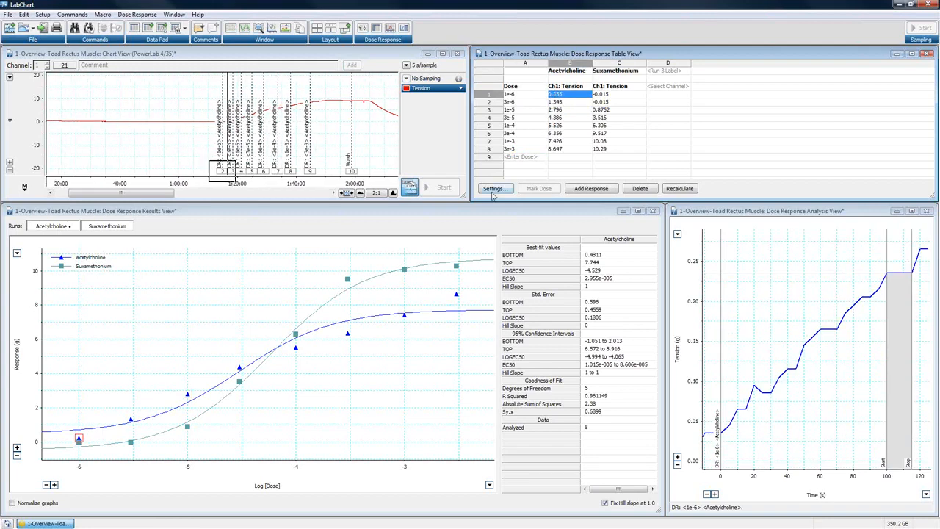
- Review the dose cells again, together with the Acetylcholine response for the 1e-6 dose
{"action": "left_click", "coordinate": [510, 96]}
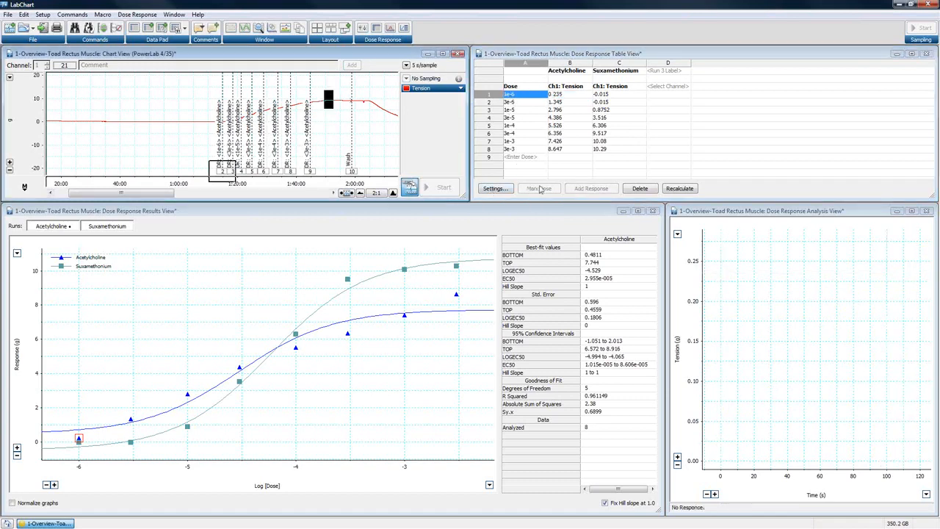
{"action": "left_click", "coordinate": [533, 103]}
{"action": "left_click", "coordinate": [514, 110]}
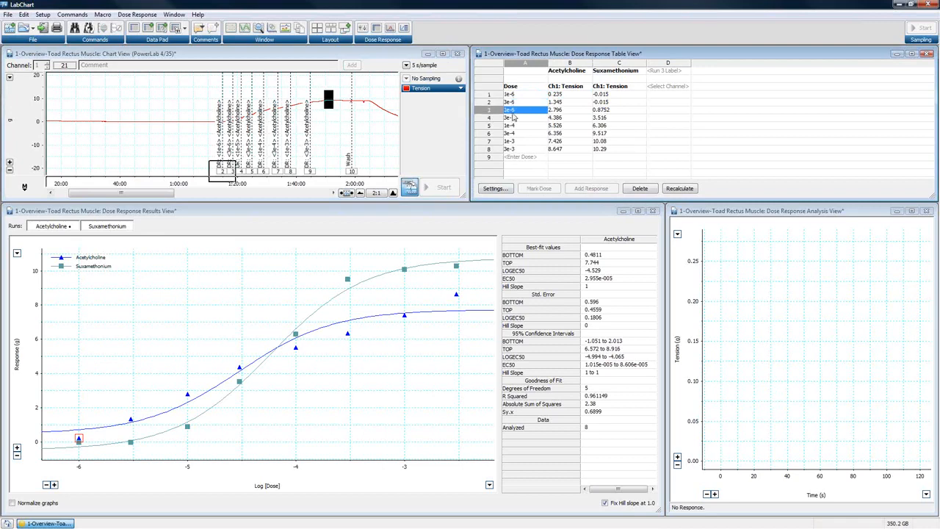
{"action": "left_click", "coordinate": [514, 125]}
{"action": "left_click", "coordinate": [558, 95]}
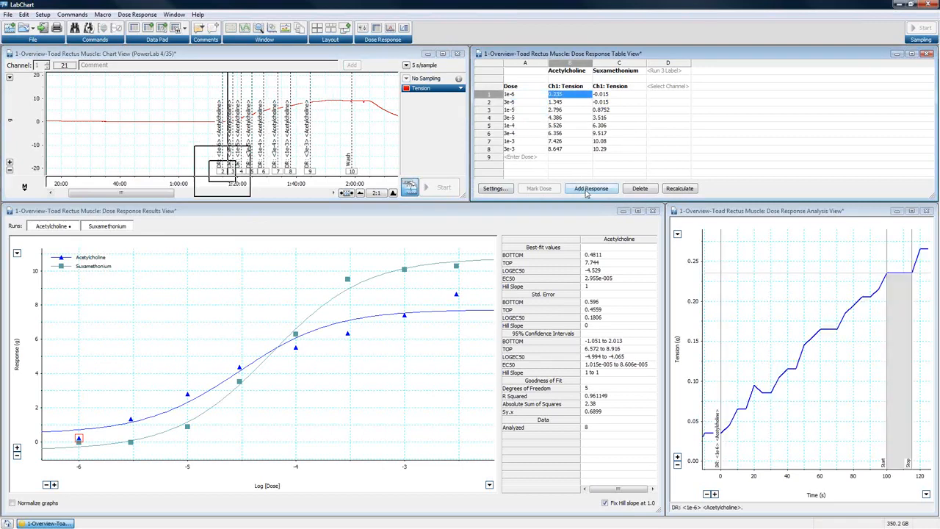
{"action": "left_click", "coordinate": [512, 96]}
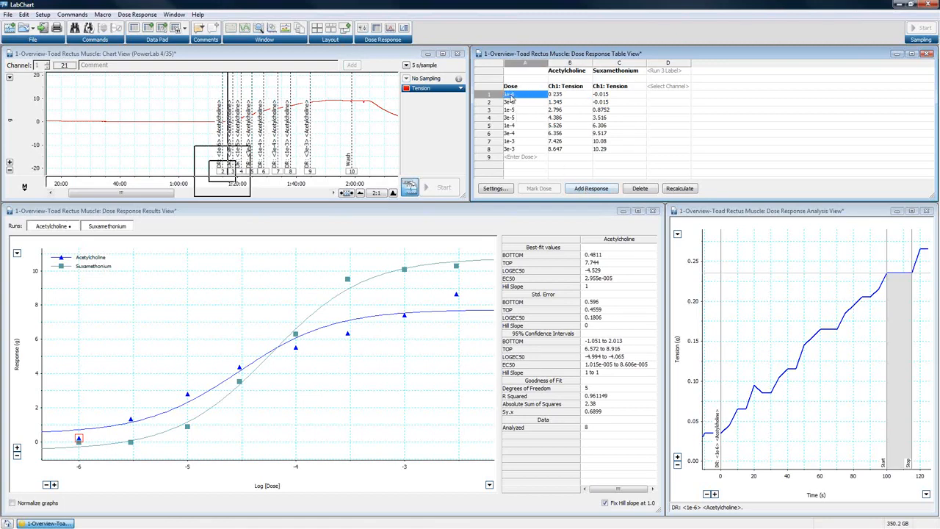
{"action": "left_click", "coordinate": [515, 104]}
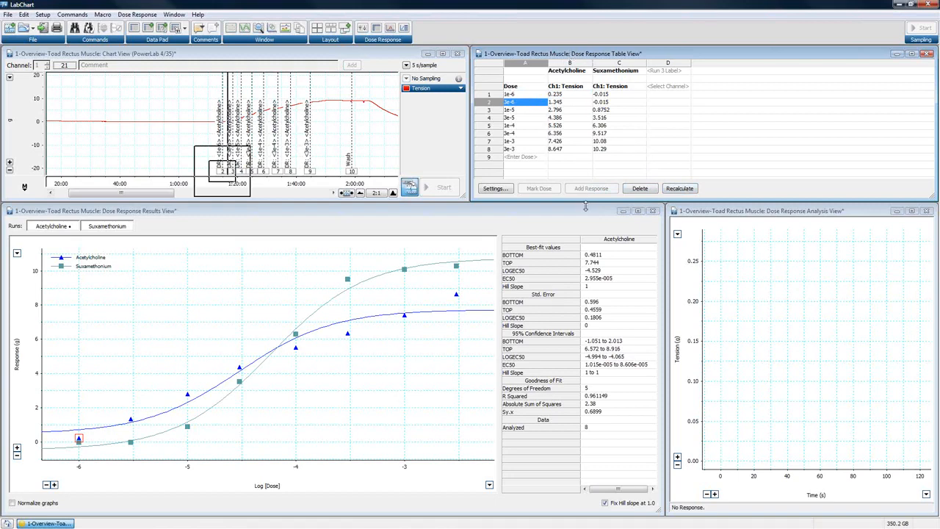
{"action": "left_click", "coordinate": [515, 110]}
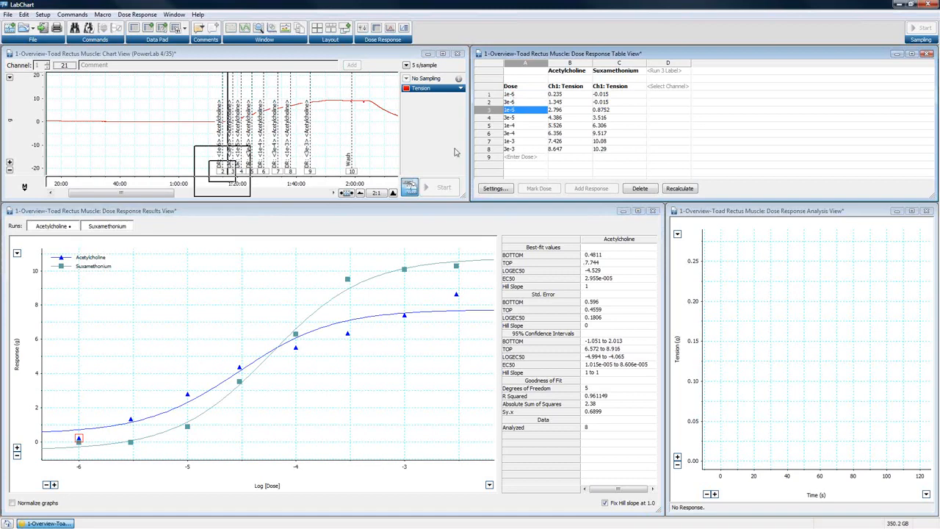
- Inspect the Acetylcholine responses for doses 3e-5 to 3e-3 against the chart, results and analysis views
{"action": "left_click", "coordinate": [563, 117]}
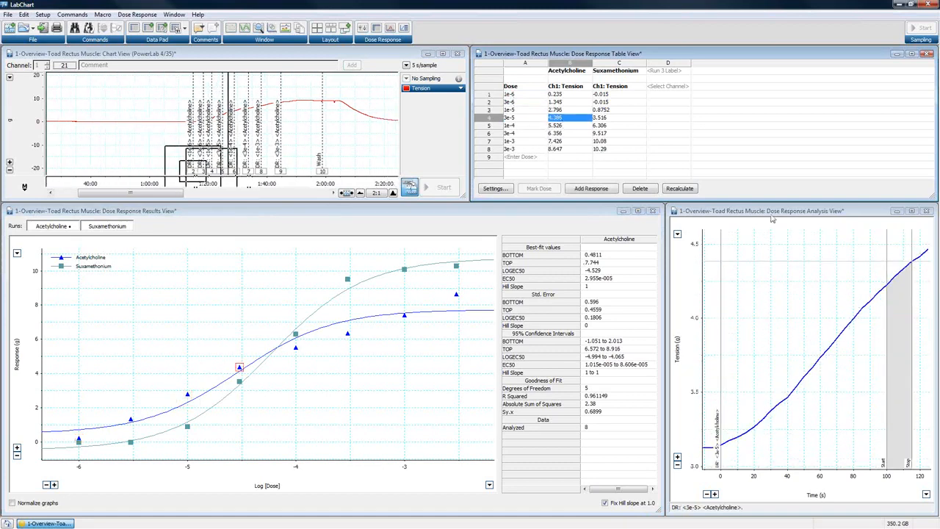
{"action": "left_click", "coordinate": [679, 188]}
{"action": "left_click", "coordinate": [564, 126]}
{"action": "left_click", "coordinate": [564, 133]}
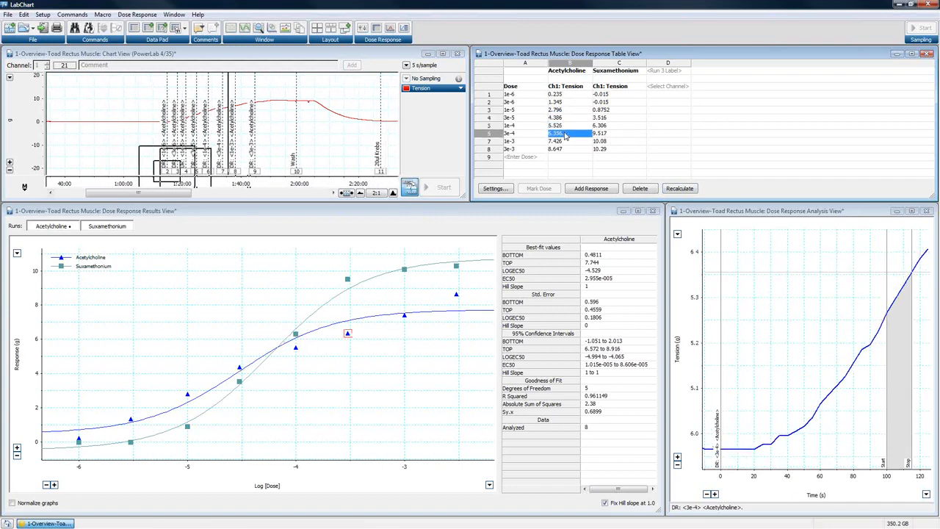
{"action": "left_click", "coordinate": [565, 141]}
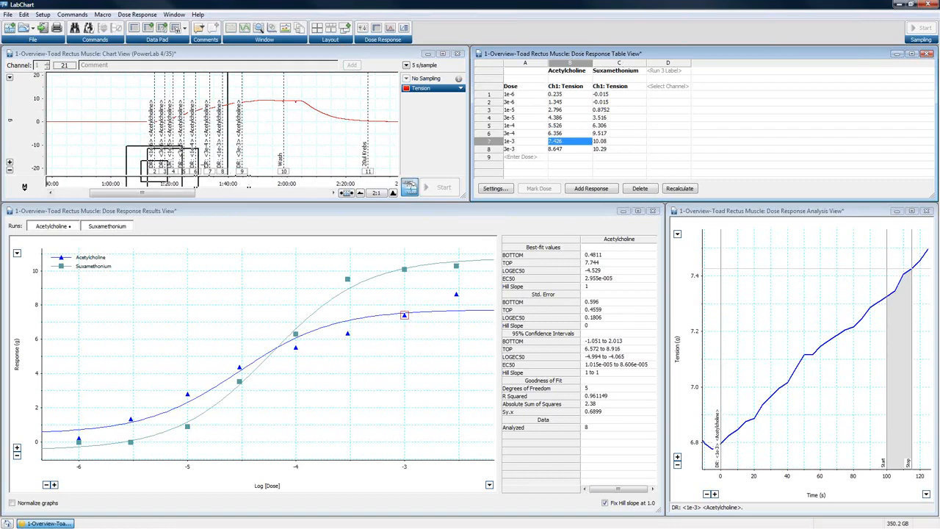
{"action": "left_click", "coordinate": [577, 151]}
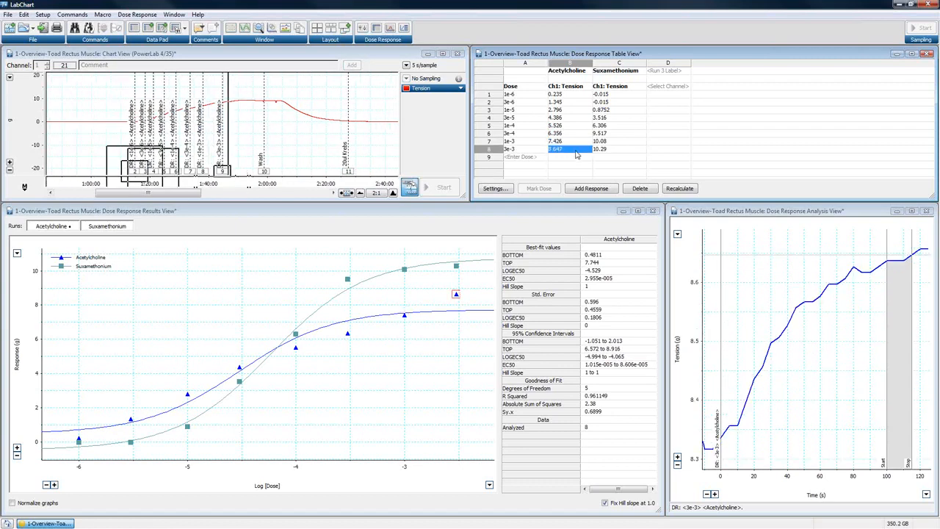
{"action": "left_click", "coordinate": [560, 139]}
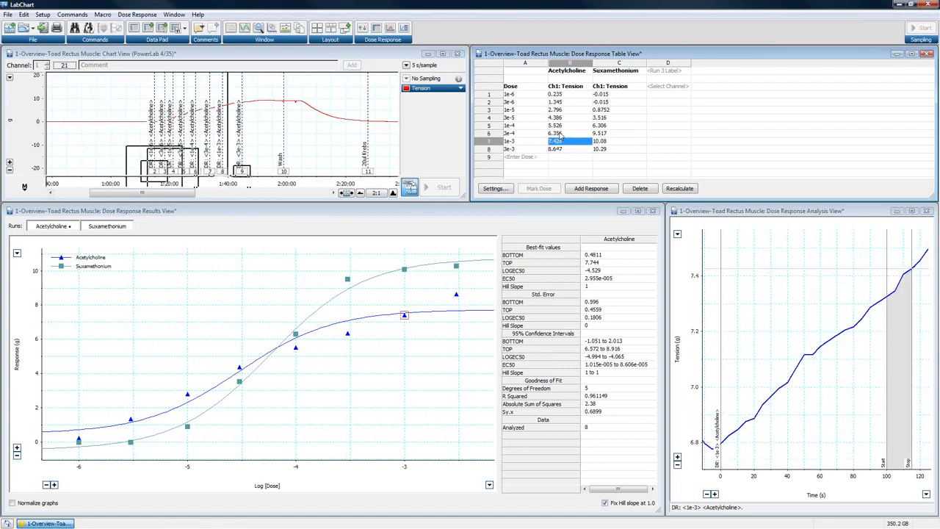
{"action": "left_click", "coordinate": [558, 134]}
- Inspect the Suxamethonium response for the 3e-4 dose and its point in the Dose Response Results View
{"action": "left_click_drag", "start_coordinate": [184, 193], "coordinate": [312, 189]}
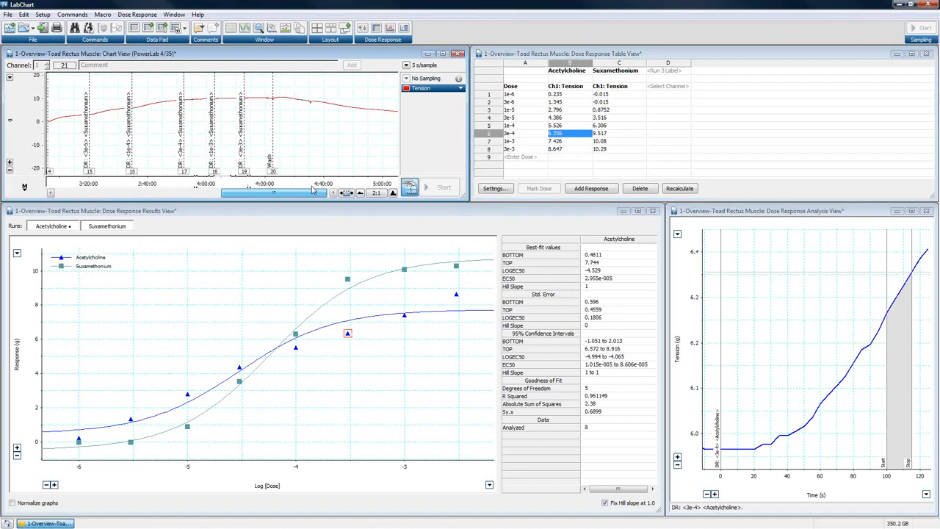
{"action": "left_click", "coordinate": [602, 134]}
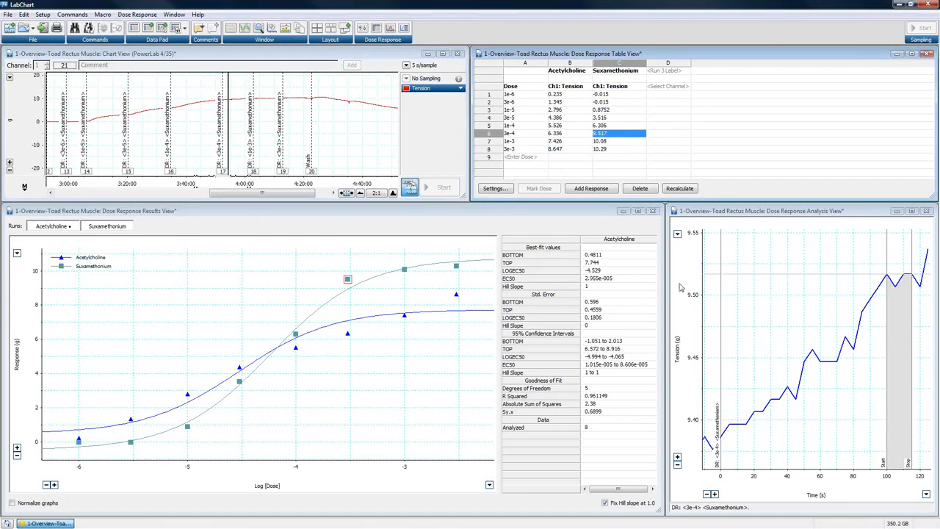
{"action": "left_click", "coordinate": [307, 213]}
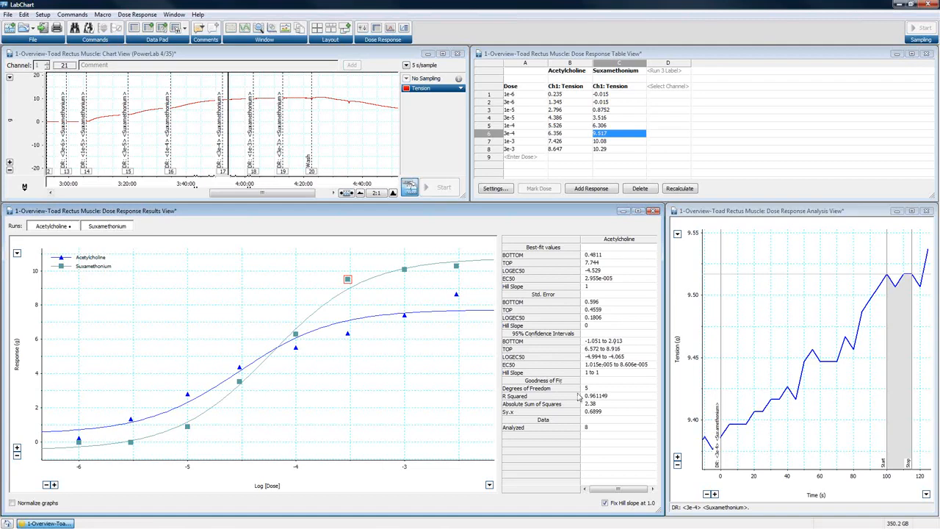
{"action": "left_click_drag", "start_coordinate": [278, 197], "coordinate": [292, 197]}
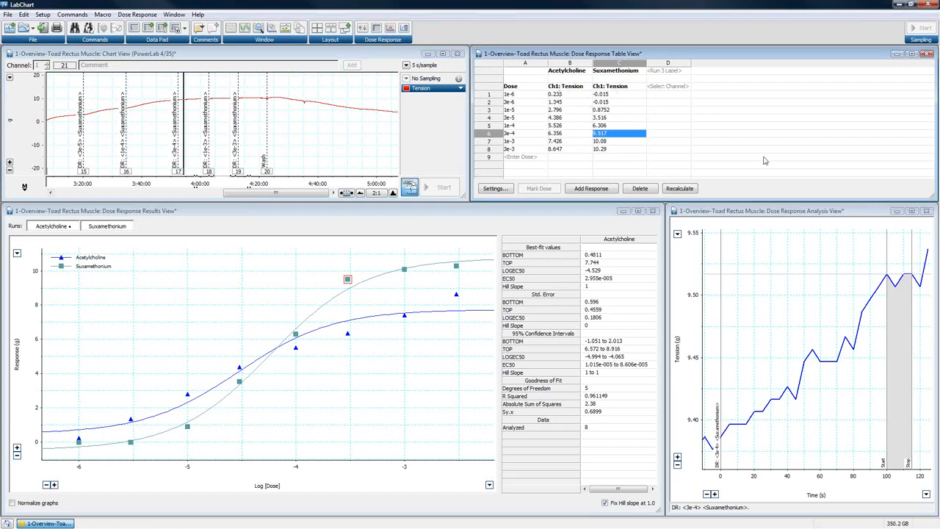
- Close the Chart, Table, Results and Analysis views of the 1-Overview-Toad Rectus Muscle file
{"action": "left_click", "coordinate": [457, 54]}
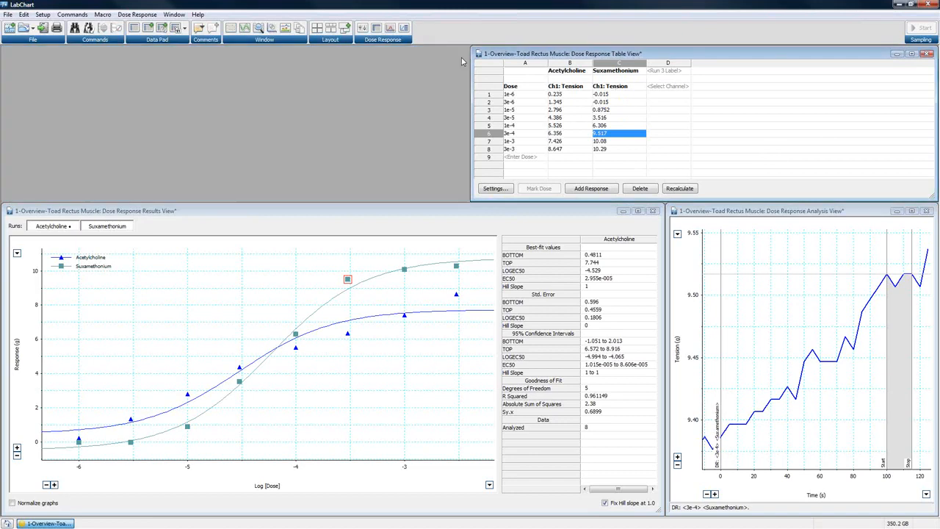
{"action": "left_click", "coordinate": [928, 54]}
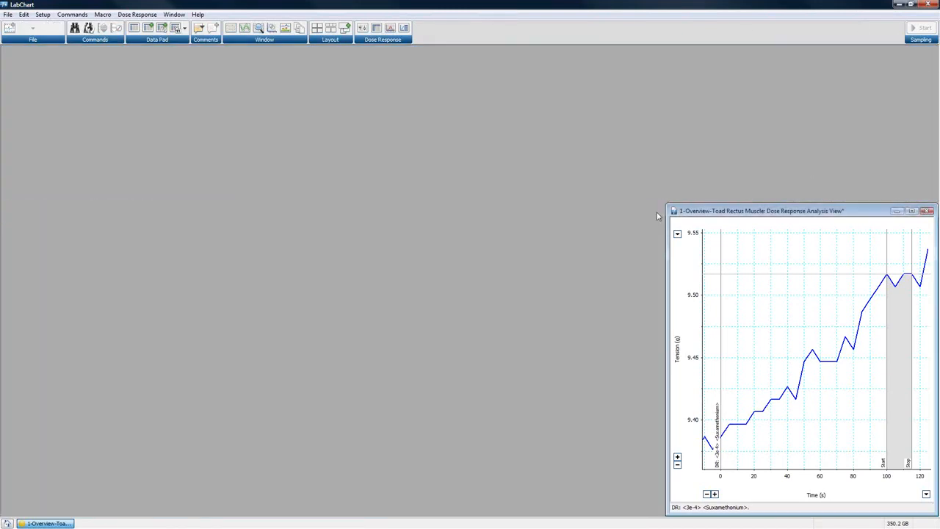
{"action": "left_click", "coordinate": [653, 211]}
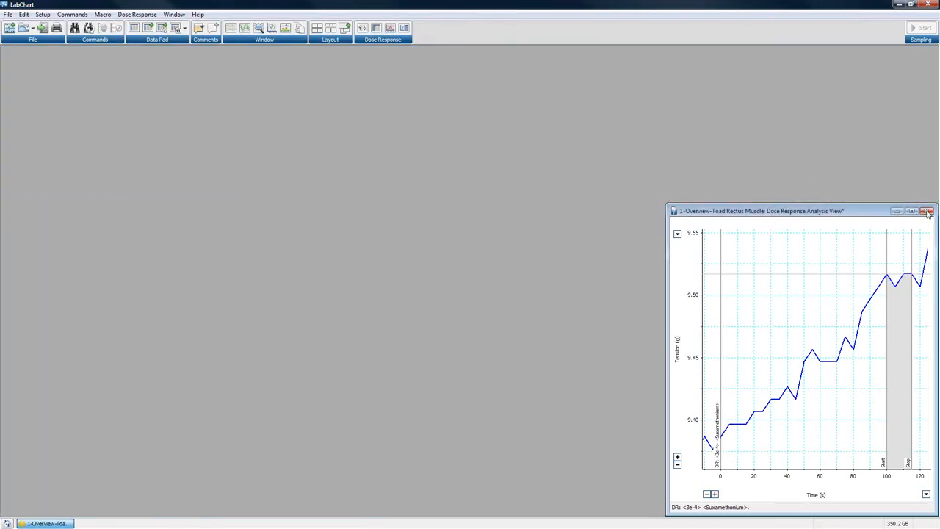
{"action": "left_click", "coordinate": [927, 212]}
{"action": "left_click", "coordinate": [489, 302]}
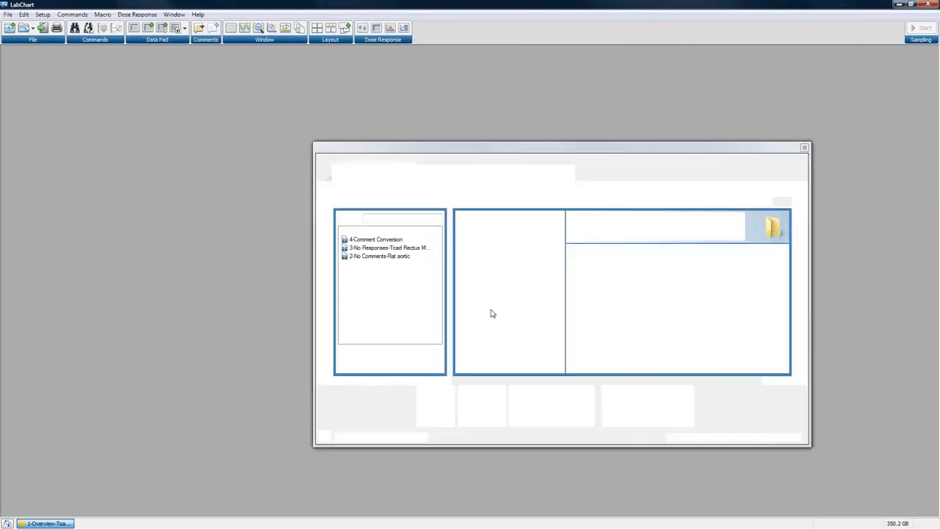
- Open the file 2-No Comments-Rat aortic and tile its Chart and Dose Response Table views side by side
{"action": "double_click", "coordinate": [374, 256]}
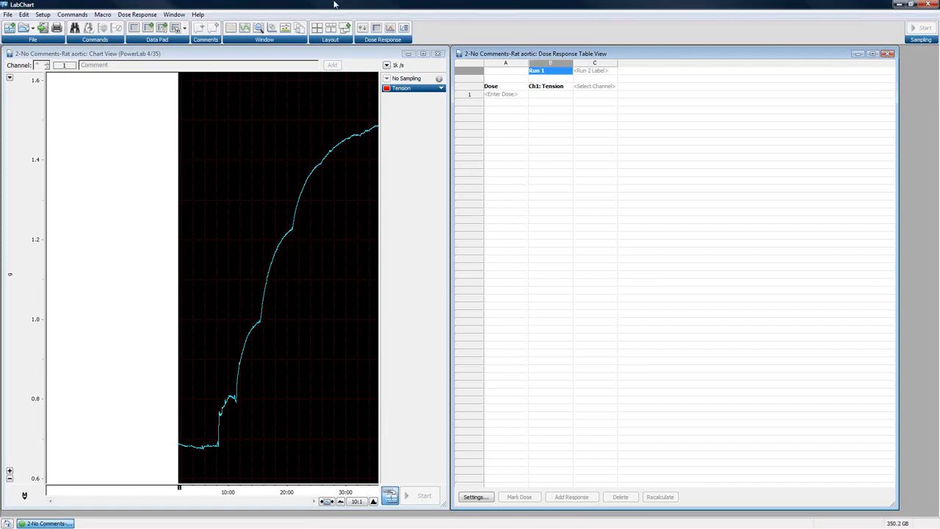
{"action": "left_click", "coordinate": [316, 29]}
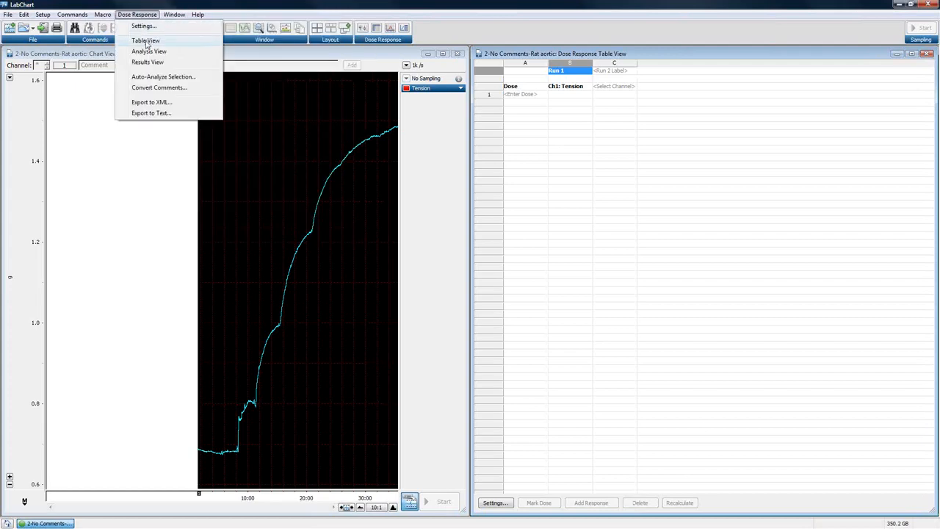
- Bring up the Dose Response Table View for the rat aortic recording
{"action": "left_click", "coordinate": [146, 41]}
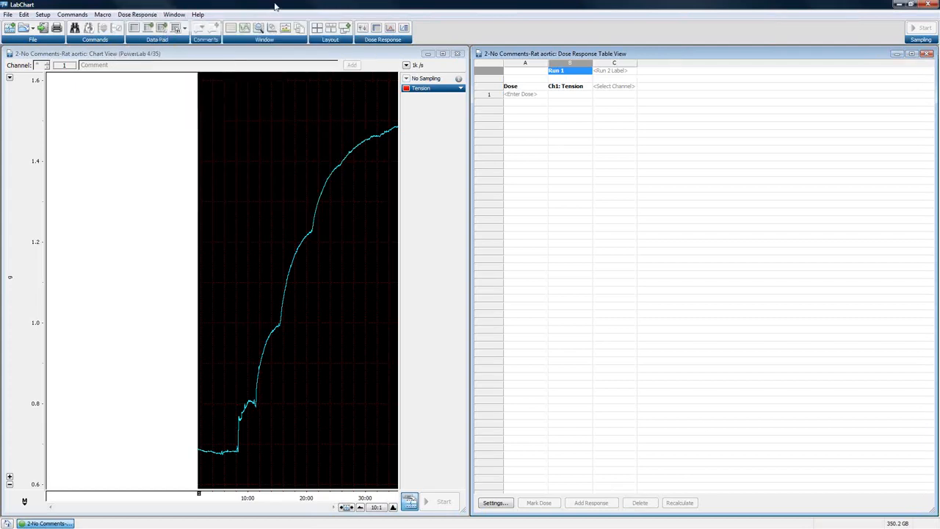
{"action": "left_click", "coordinate": [375, 29]}
{"action": "left_click", "coordinate": [535, 193]}
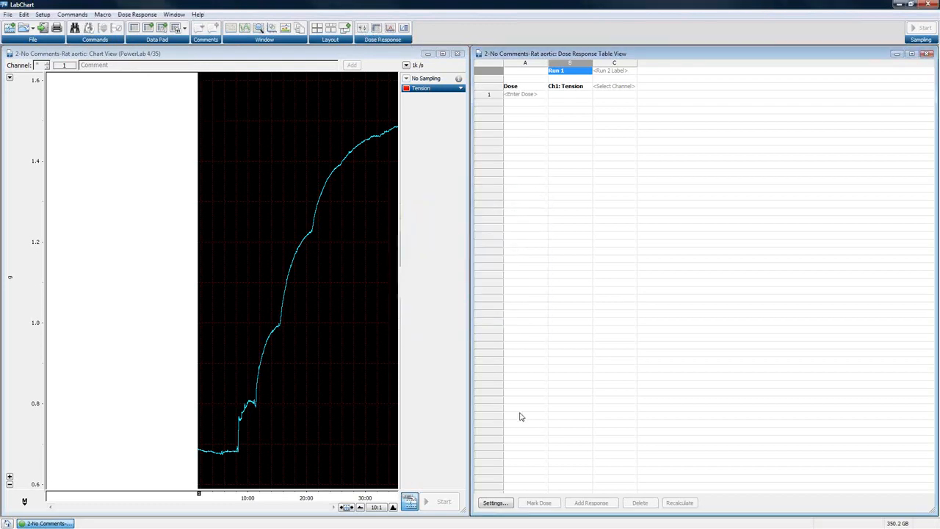
- View the Dose Response Settings for the rat aortic recording and close them without changes
{"action": "left_click", "coordinate": [495, 502]}
{"action": "left_click_drag", "start_coordinate": [485, 196], "coordinate": [556, 158]}
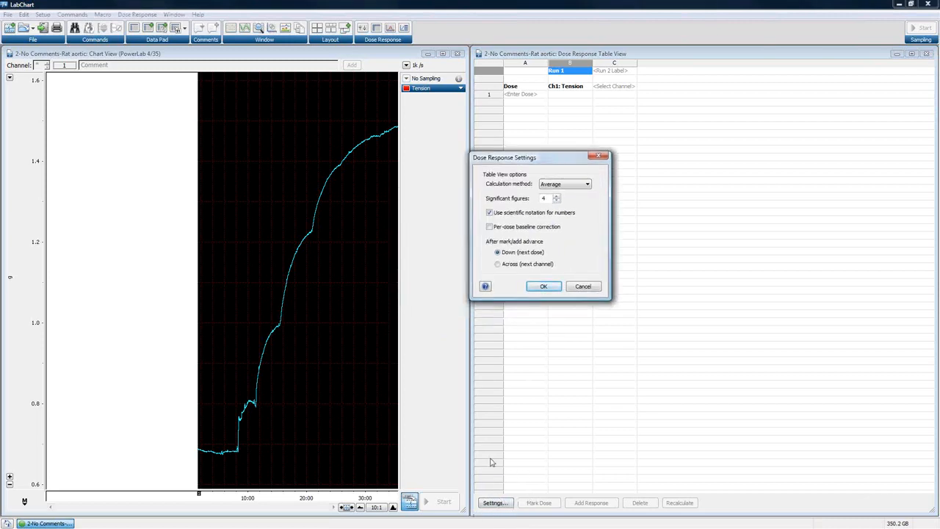
{"action": "left_click", "coordinate": [599, 158]}
{"action": "left_click", "coordinate": [137, 15]}
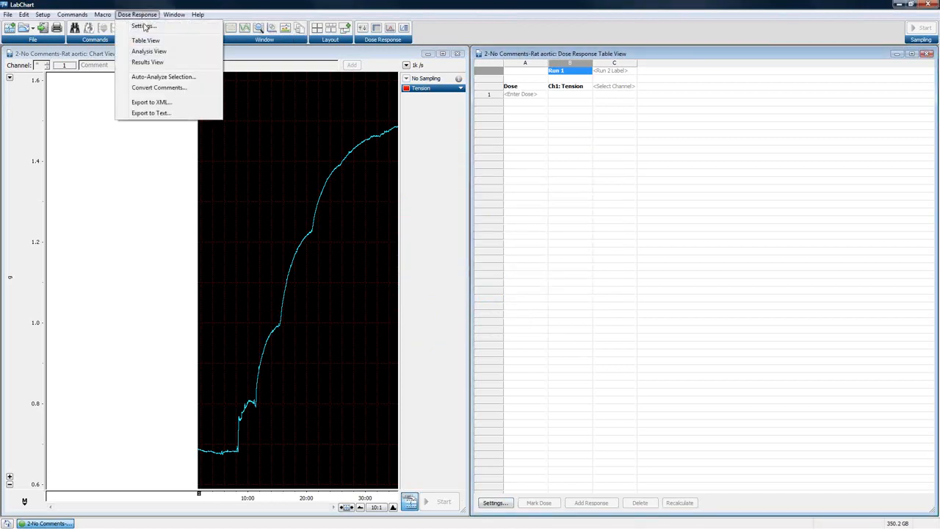
{"action": "left_click", "coordinate": [145, 27]}
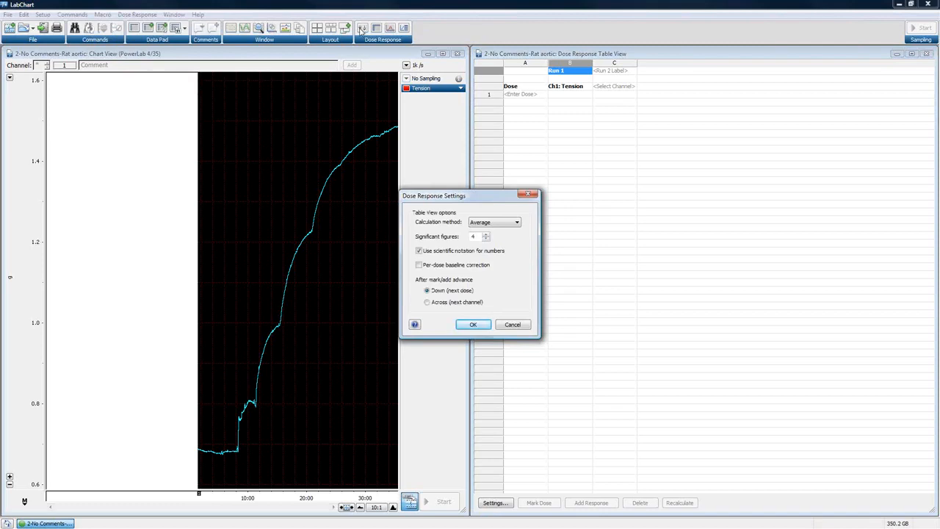
{"action": "left_click", "coordinate": [528, 194]}
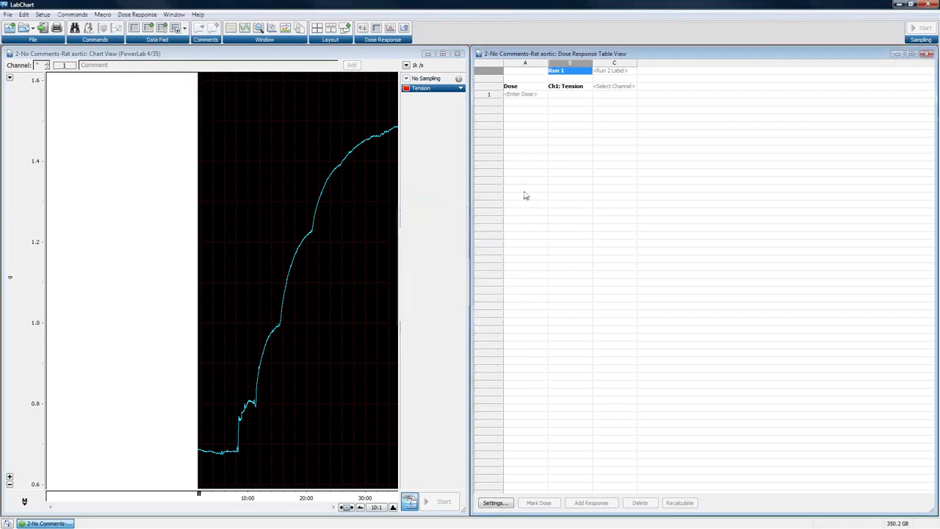
- Examine the calculation methods offered in the Dose Response Settings, keeping Average and cancelling the dialog
{"action": "left_click", "coordinate": [363, 29]}
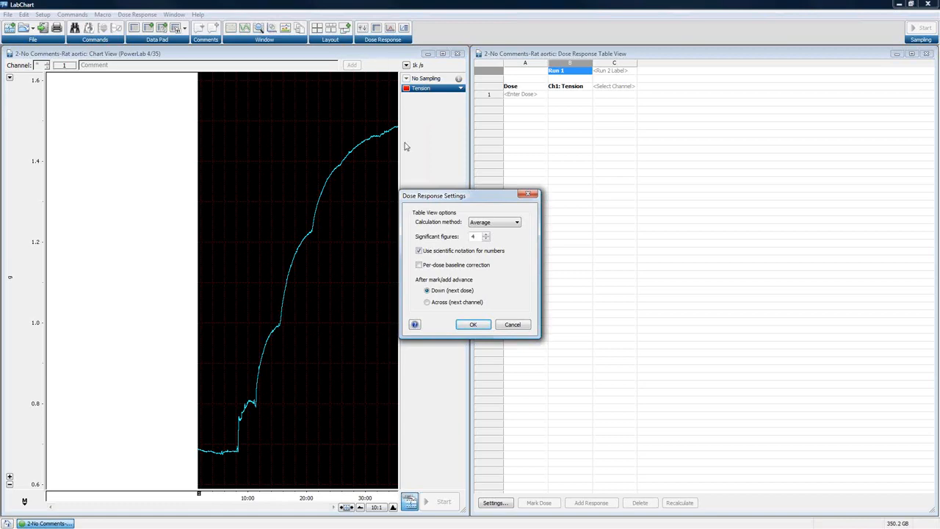
{"action": "left_click", "coordinate": [516, 222]}
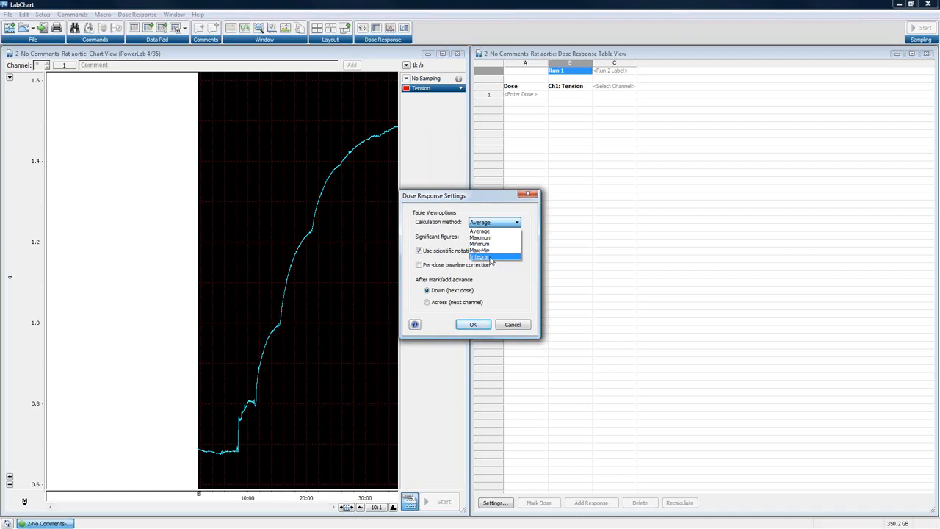
{"action": "left_click", "coordinate": [500, 280]}
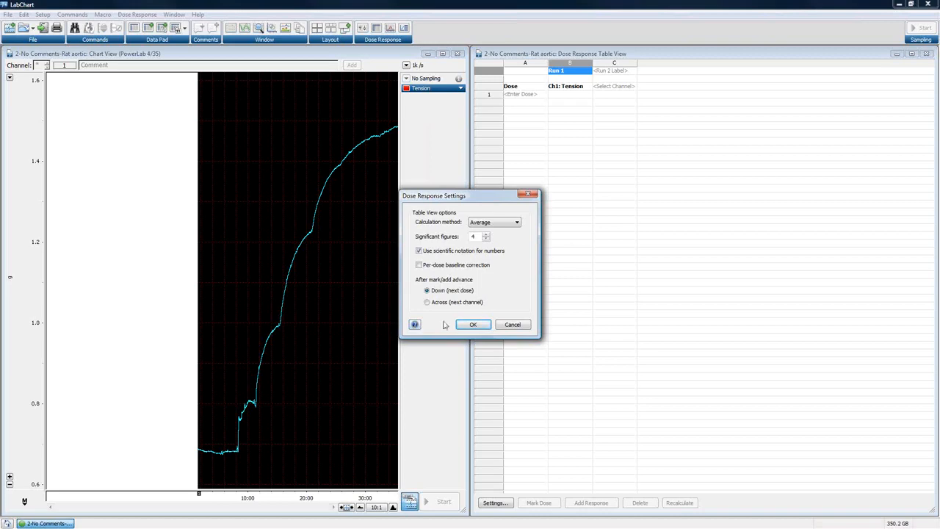
{"action": "left_click", "coordinate": [524, 326]}
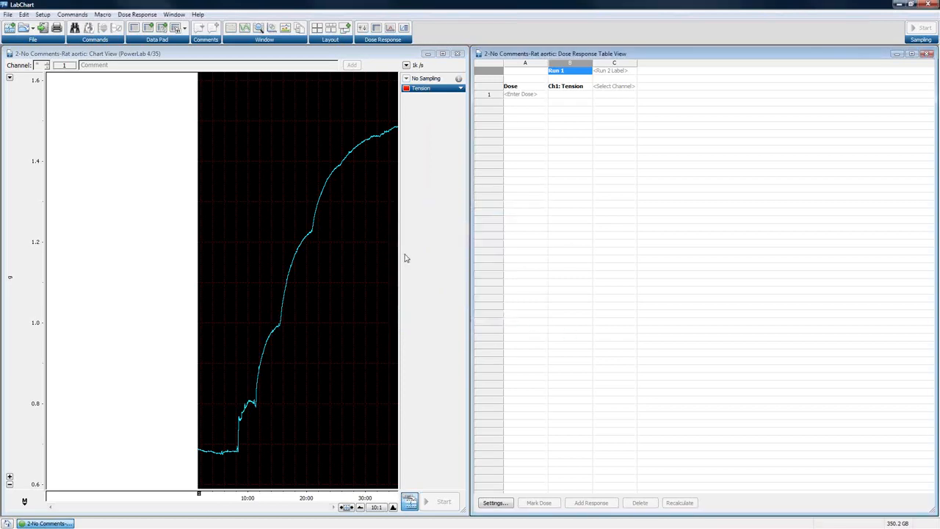
- Enter 1e-009 and 3e-009 as the first two doses in the Dose Response Table
{"action": "left_click", "coordinate": [394, 508]}
{"action": "left_click_drag", "start_coordinate": [229, 508], "coordinate": [154, 511]}
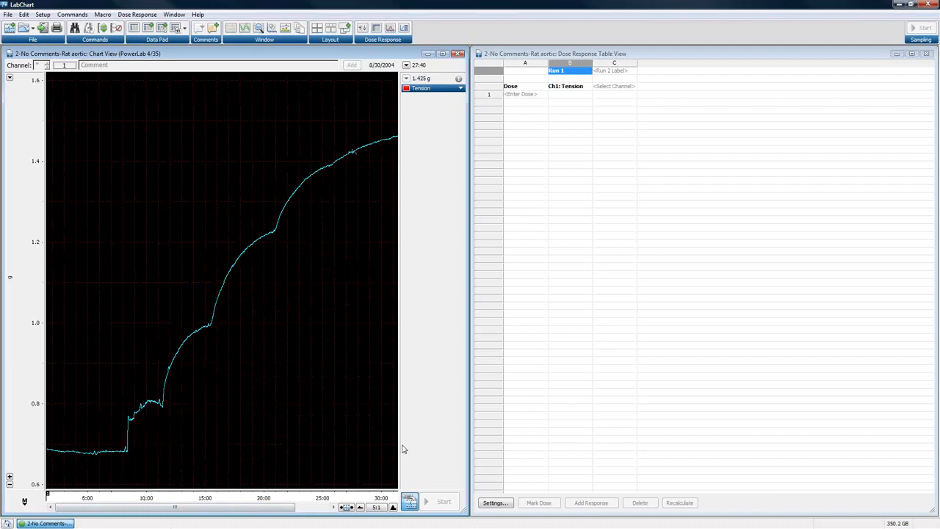
{"action": "left_click", "coordinate": [527, 93]}
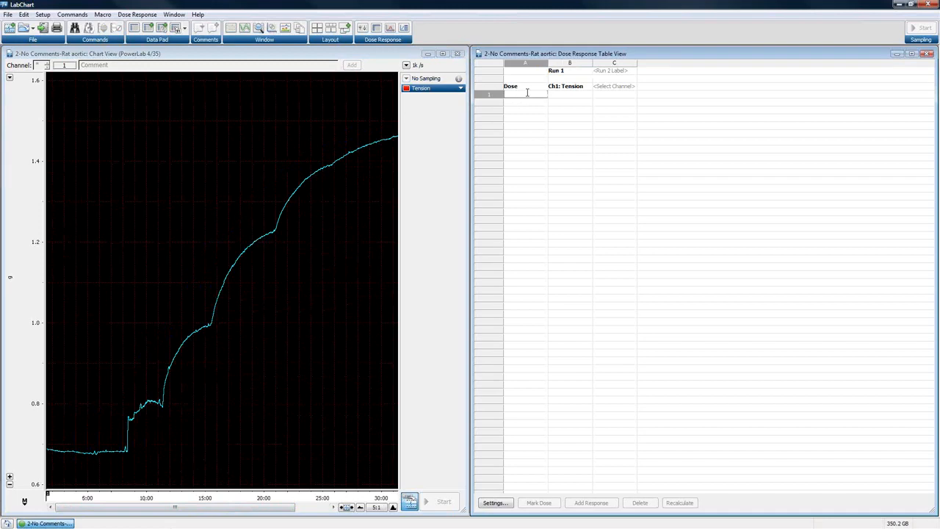
{"action": "type", "text": "1e"}
{"action": "type", "text": "-006"}
{"action": "key", "text": "Return"}
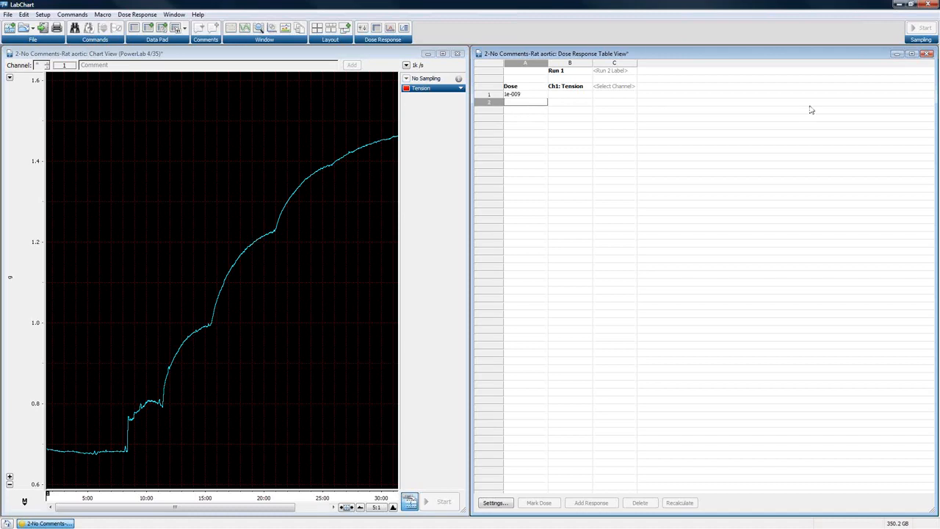
{"action": "type", "text": "3e-009"}
{"action": "key", "text": "Return"}
- Enter 1e-008 and 3e-008 as the third and fourth doses in the Dose column
{"action": "type", "text": "1"}
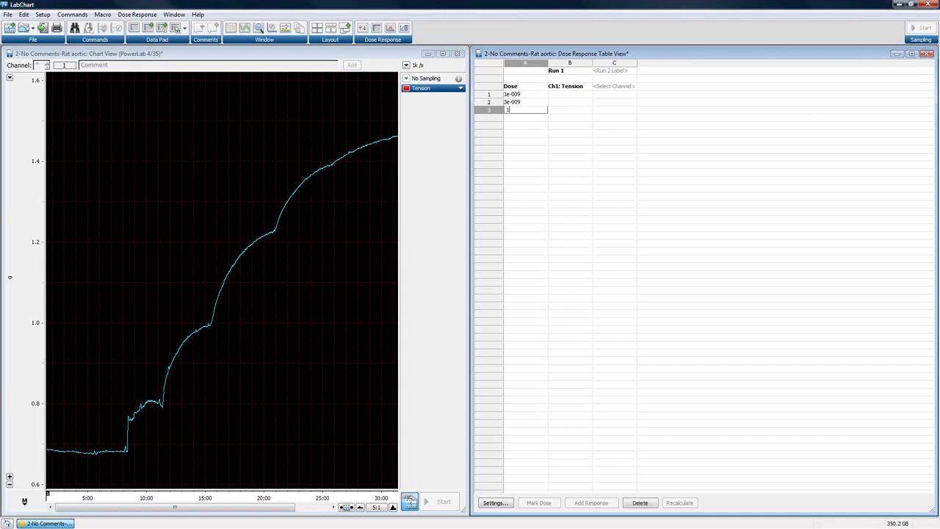
{"action": "type", "text": "e-008"}
{"action": "key", "text": "Return"}
{"action": "type", "text": "3"}
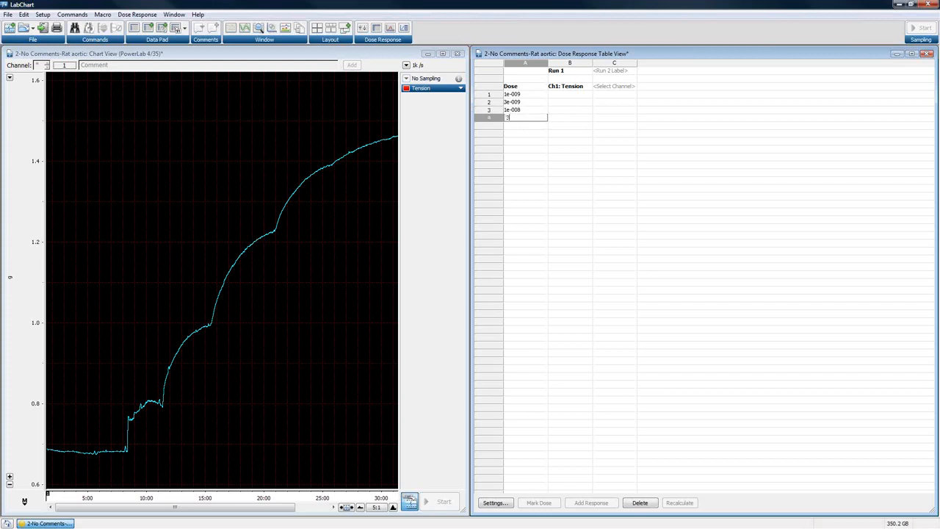
{"action": "type", "text": "e-00"}
{"action": "type", "text": "7"}
- Complete the Dose column with 1e-007, 3e-007 and 1e-006 in rows 5 to 7
{"action": "left_click", "coordinate": [519, 125]}
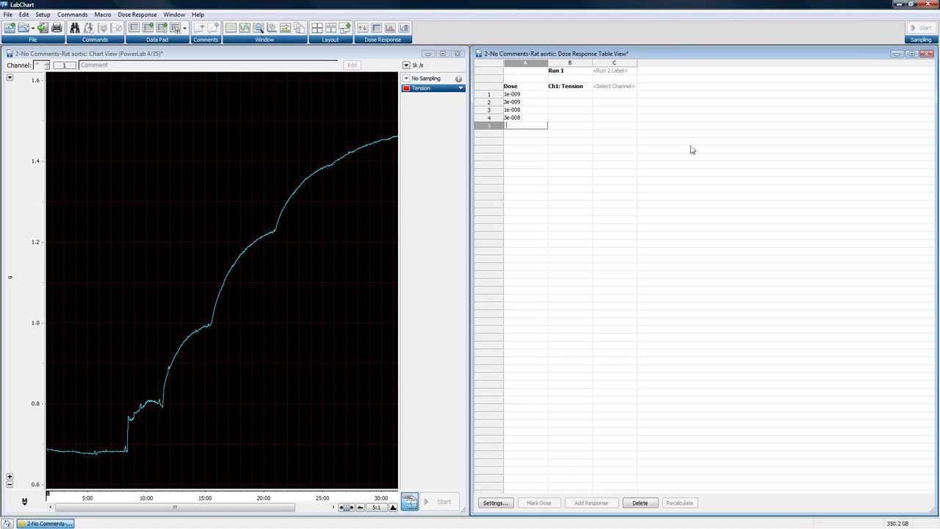
{"action": "type", "text": "1e-007"}
{"action": "left_click", "coordinate": [514, 134]}
{"action": "type", "text": "3e"}
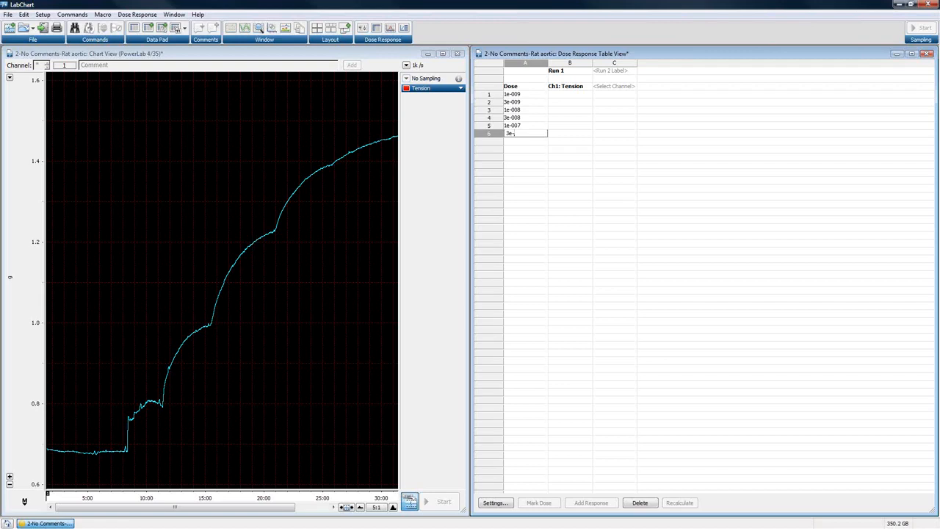
{"action": "type", "text": "-007"}
{"action": "left_click", "coordinate": [513, 142]}
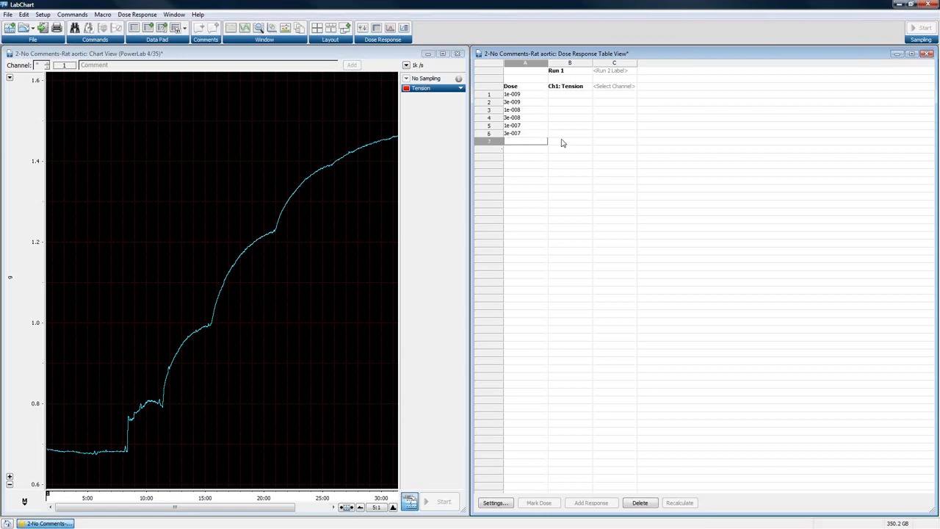
{"action": "type", "text": "1e-006"}
- Rename the Run 1 label of the Tension column to Norepinephrine
{"action": "left_click", "coordinate": [567, 71]}
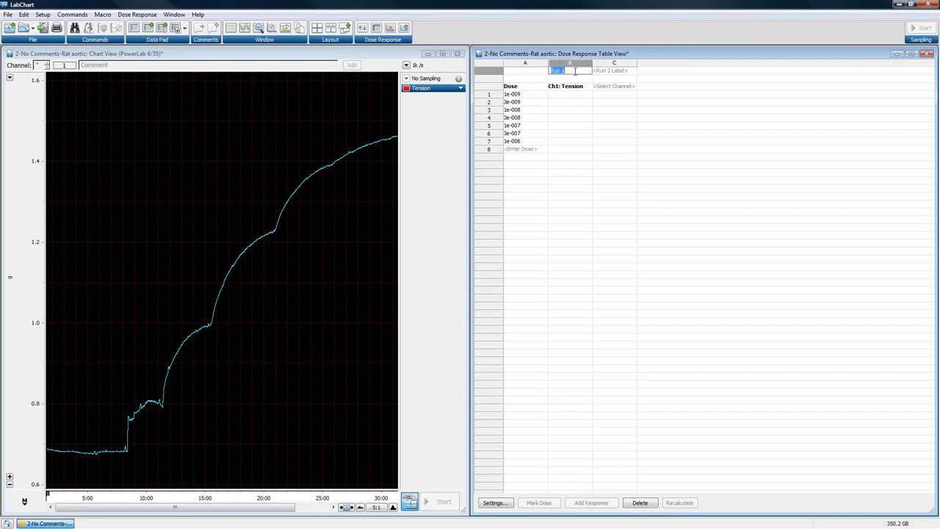
{"action": "type", "text": "Np"}
{"action": "type", "text": "re"}
{"action": "type", "text": "p"}
{"action": "type", "text": "in"}
{"action": "type", "text": "ephrine"}
{"action": "left_click", "coordinate": [512, 96]}
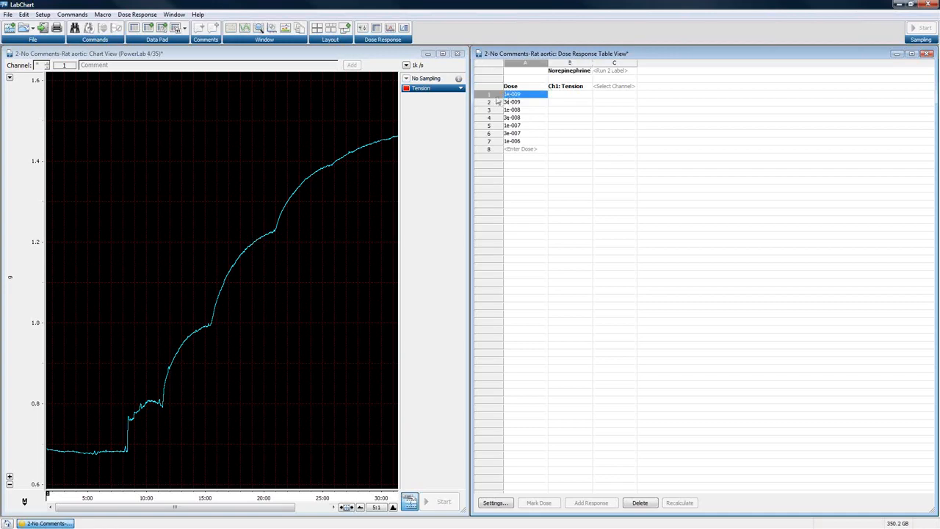
- Mark the 1e-009 dose for Tension at about 8 minutes, just before the first rise in the trace
{"action": "left_click", "coordinate": [495, 96]}
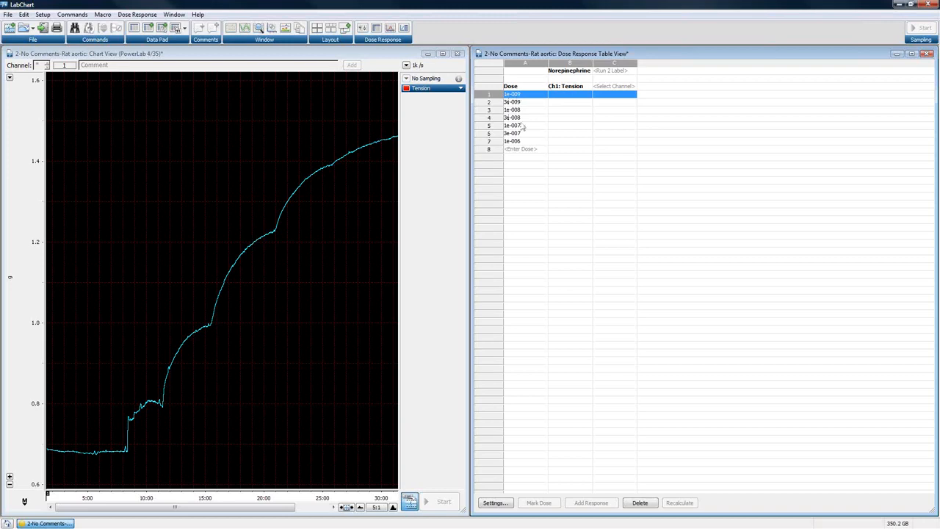
{"action": "left_click", "coordinate": [290, 161]}
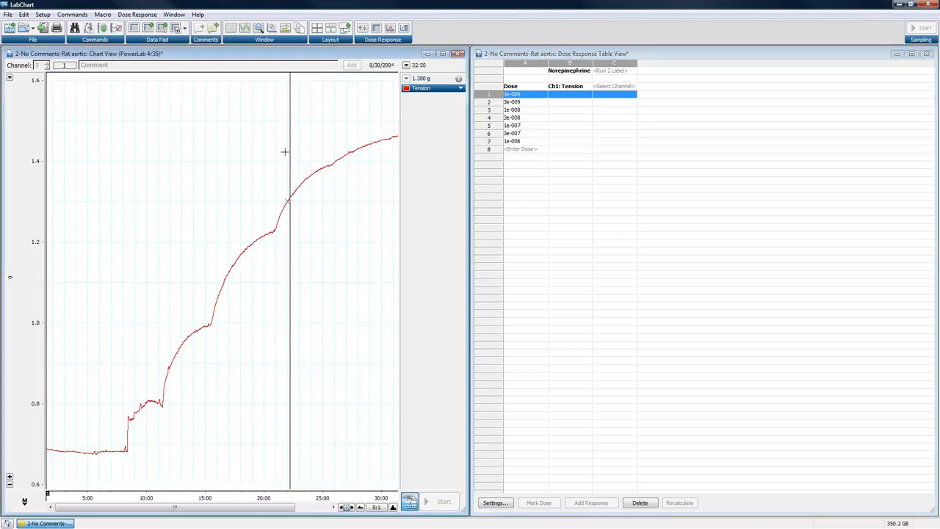
{"action": "left_click", "coordinate": [116, 420]}
{"action": "left_click", "coordinate": [121, 415]}
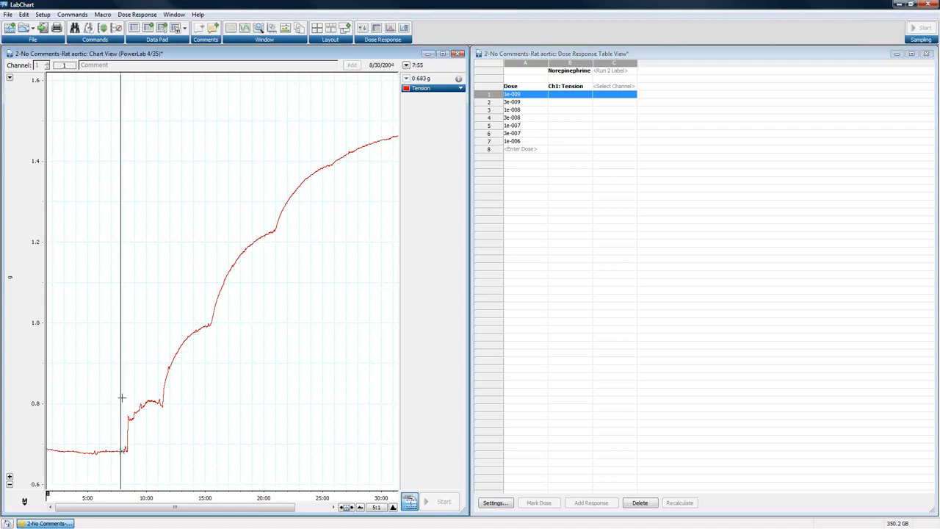
{"action": "left_click", "coordinate": [124, 398]}
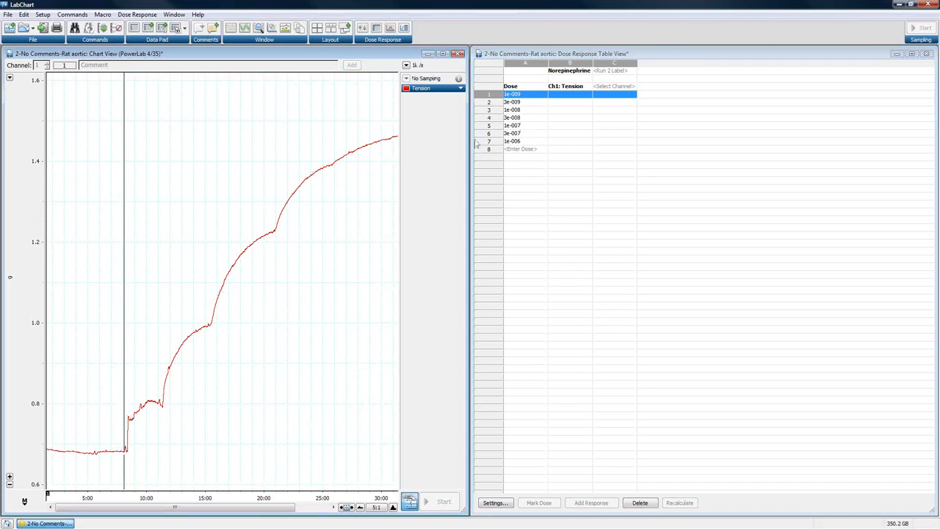
{"action": "left_click", "coordinate": [520, 95]}
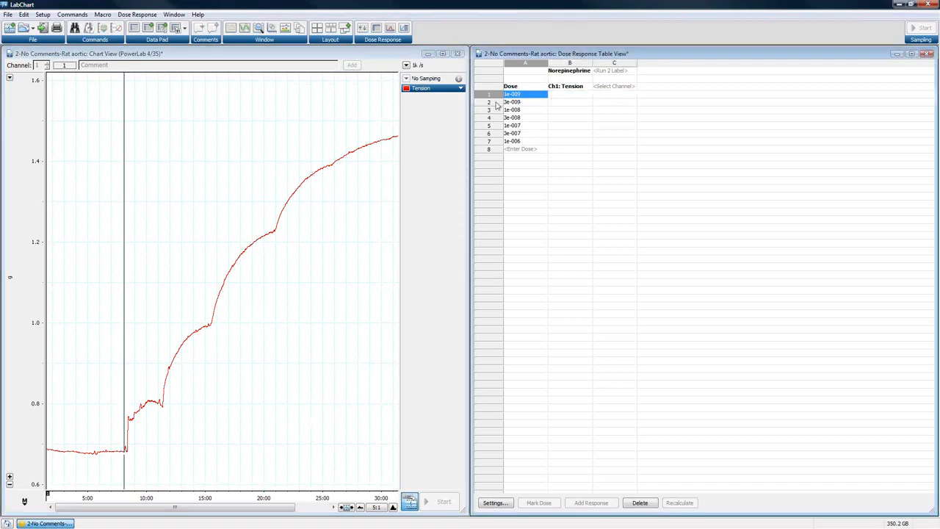
{"action": "left_click", "coordinate": [124, 388]}
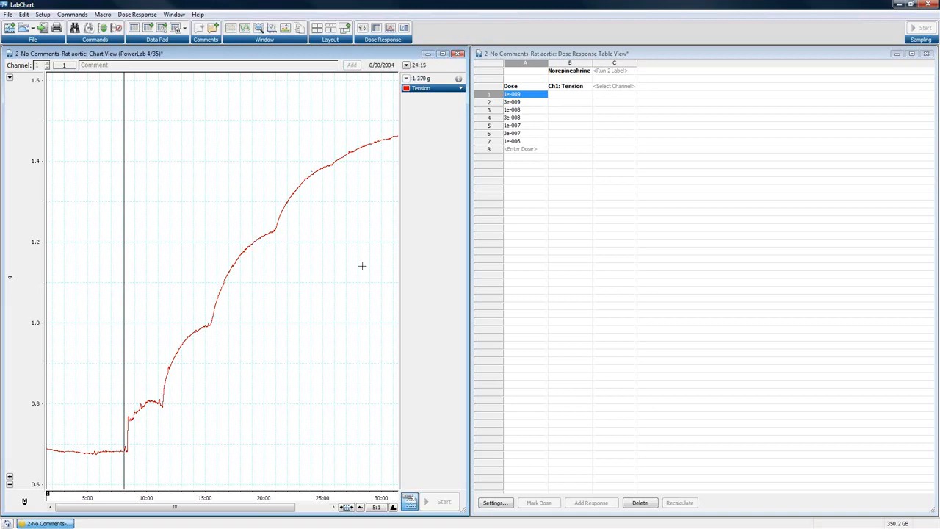
{"action": "left_click", "coordinate": [571, 97]}
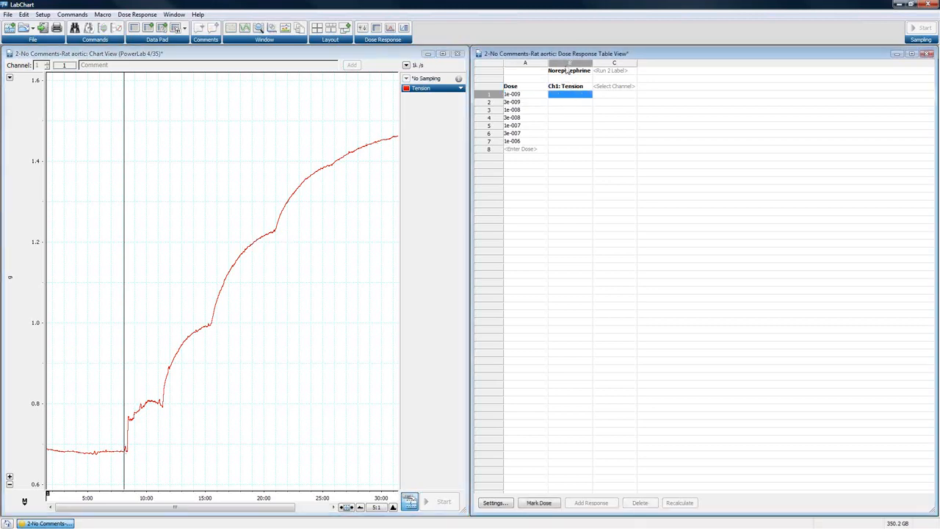
{"action": "left_click", "coordinate": [543, 503]}
{"action": "left_click", "coordinate": [516, 95]}
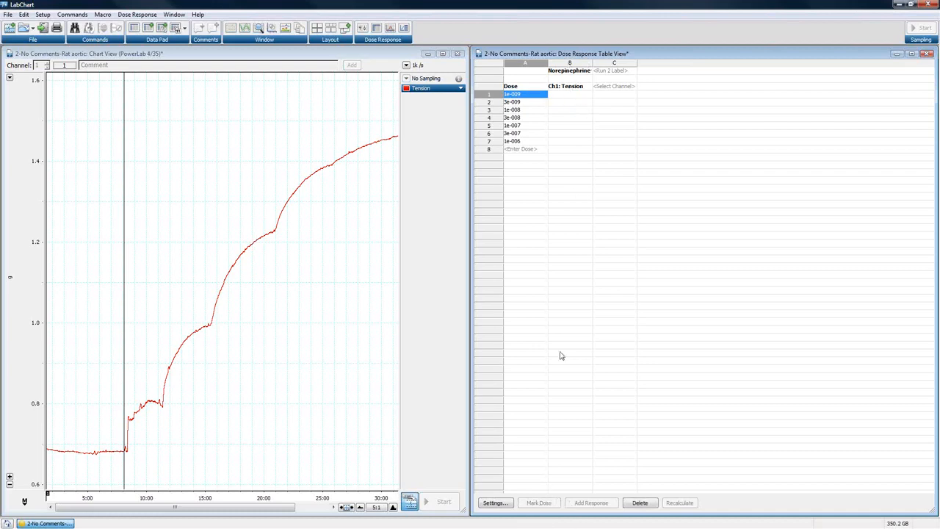
{"action": "left_click", "coordinate": [572, 97]}
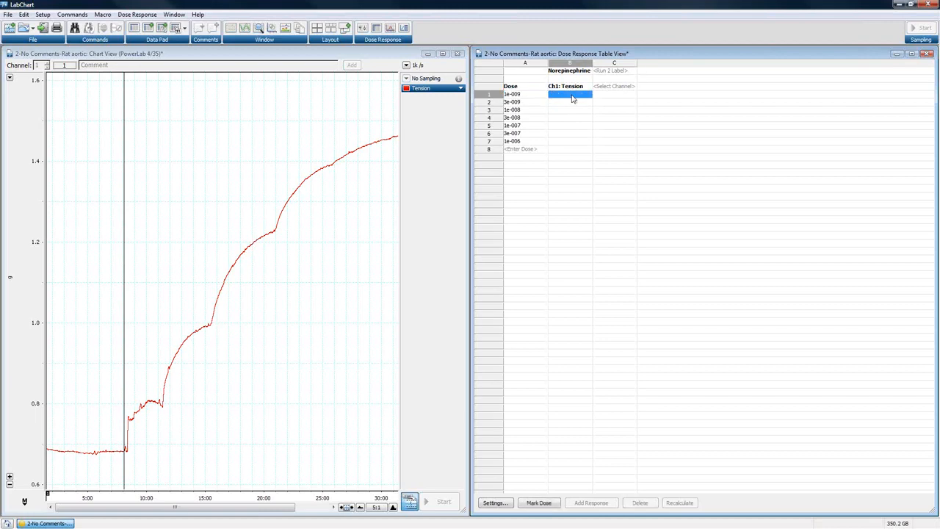
{"action": "left_click", "coordinate": [545, 506]}
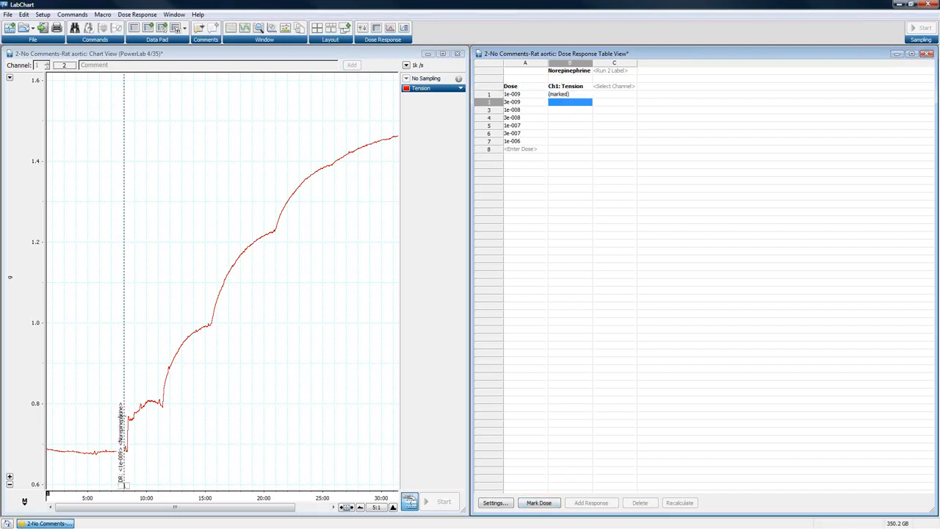
- Mark the 3e-009 dose just before the second rise at about 11 minutes, and review the advance setting without changing it
{"action": "left_click", "coordinate": [158, 375]}
{"action": "left_click", "coordinate": [158, 374]}
{"action": "left_click", "coordinate": [161, 373]}
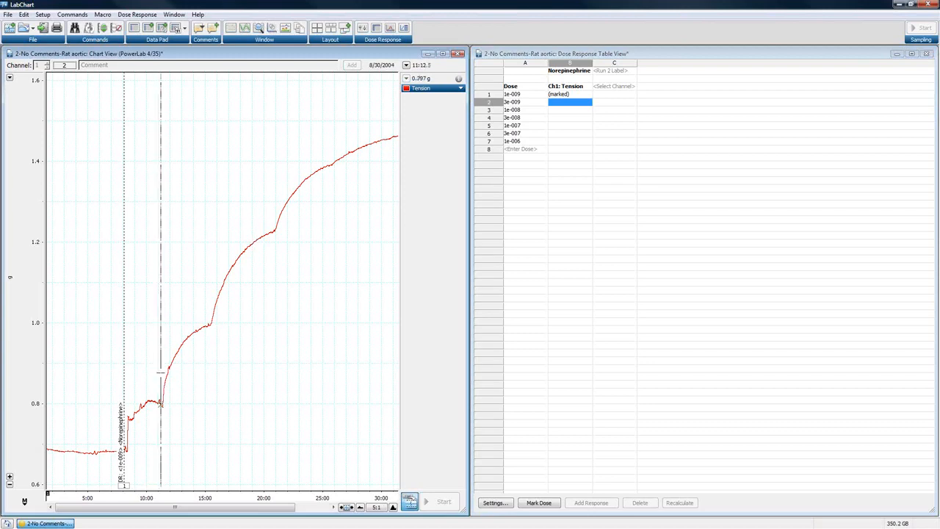
{"action": "left_click", "coordinate": [542, 503]}
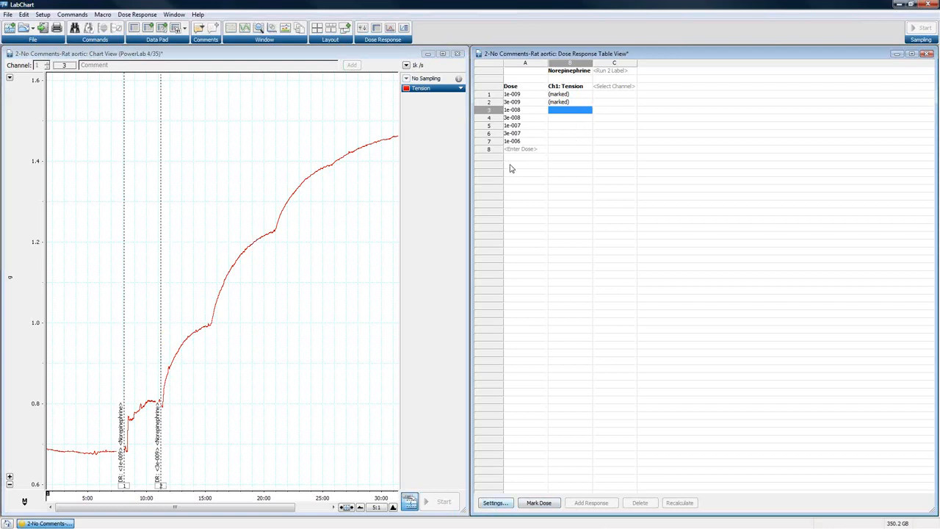
{"action": "left_click", "coordinate": [496, 503]}
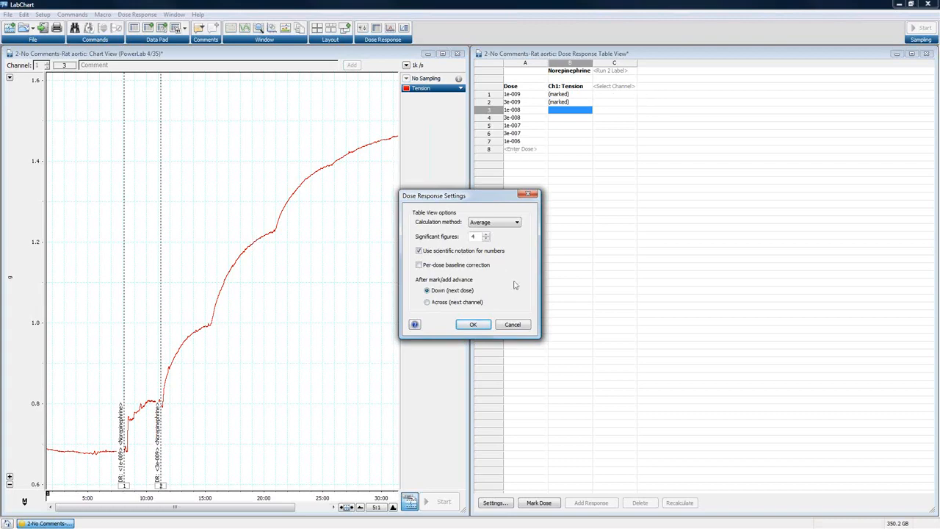
{"action": "left_click", "coordinate": [519, 326]}
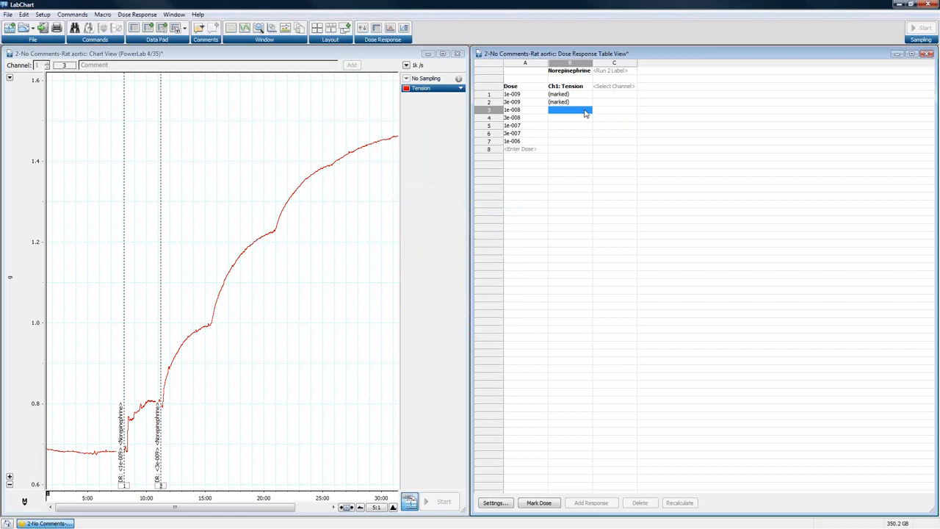
- Mark the 1e-008 and 3e-008 doses just before the third and fourth rises, at about 15 and 21 minutes
{"action": "left_click", "coordinate": [208, 315]}
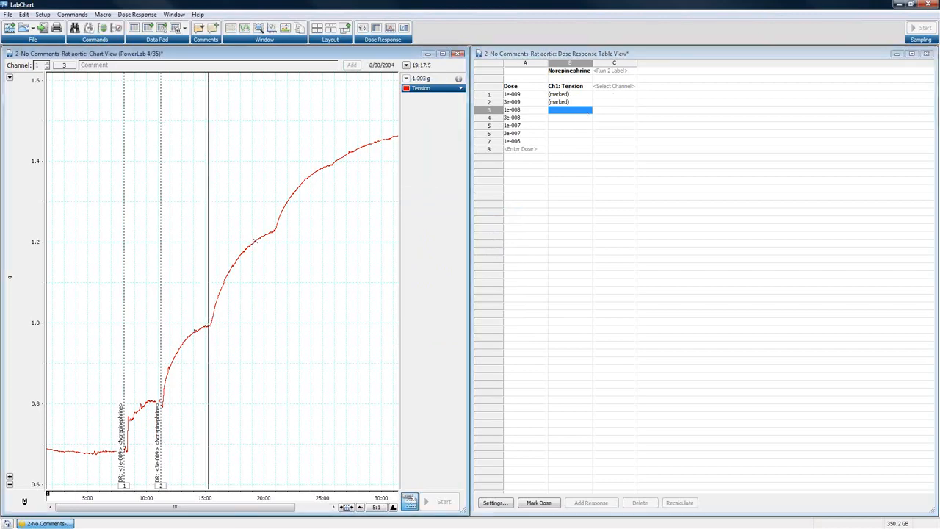
{"action": "left_click", "coordinate": [536, 502]}
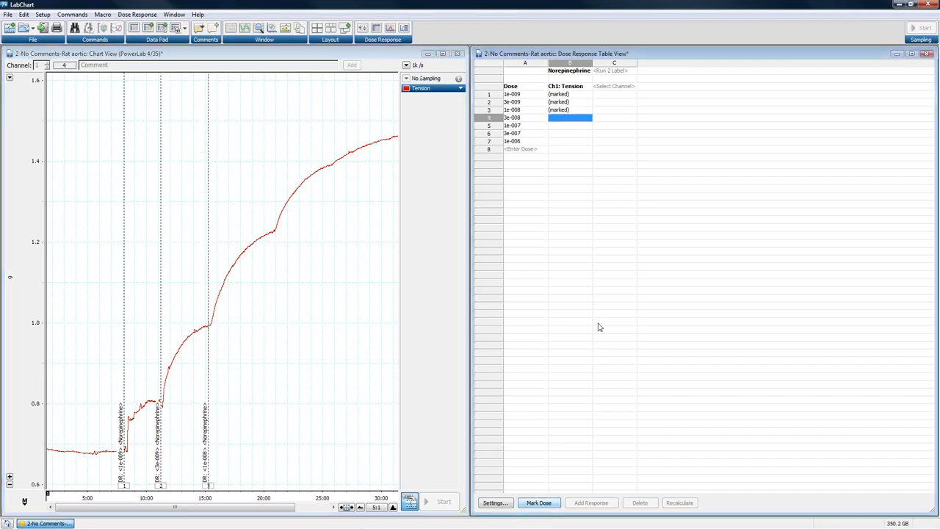
{"action": "left_click", "coordinate": [273, 226]}
{"action": "left_click", "coordinate": [543, 503]}
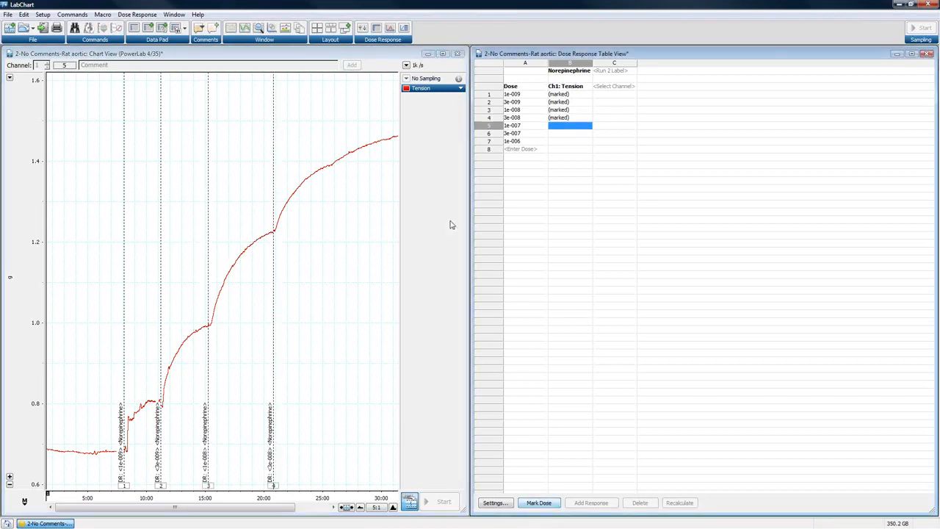
- Mark the 1e-007 and 3e-007 doses just before the next two rises in the tension trace, at about 26 and 32 minutes
{"action": "left_click", "coordinate": [330, 162]}
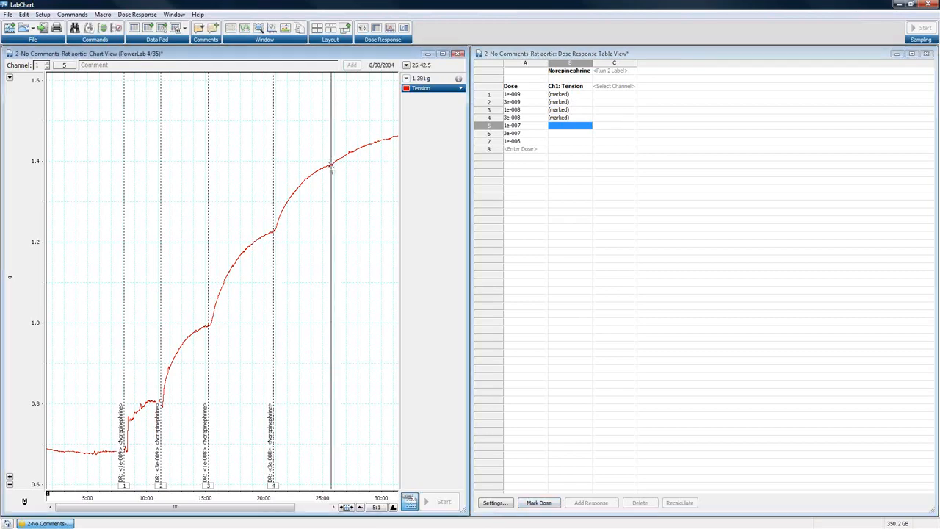
{"action": "left_click", "coordinate": [545, 505]}
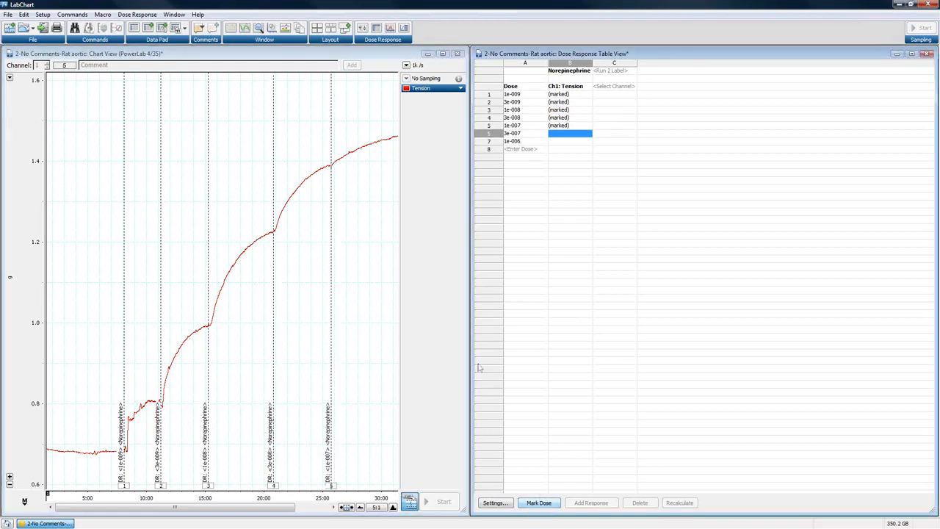
{"action": "left_click_drag", "start_coordinate": [294, 507], "coordinate": [326, 508]}
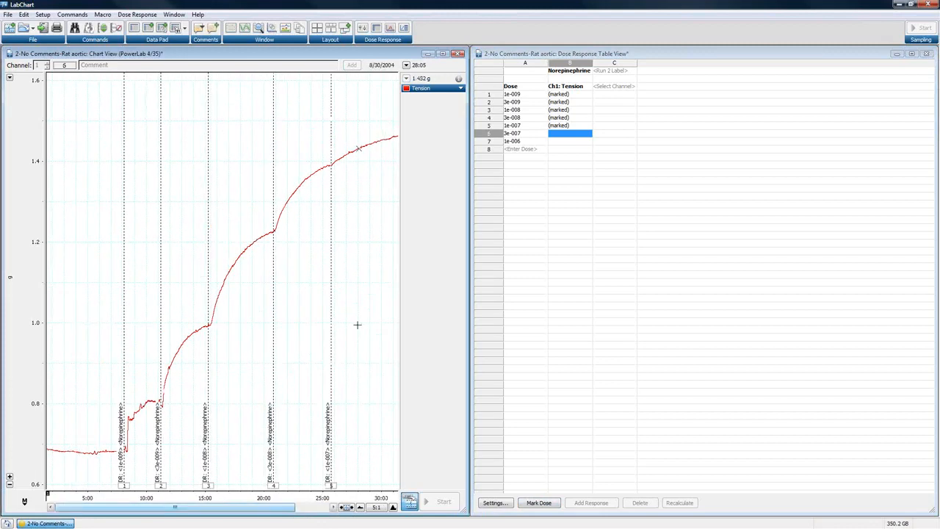
{"action": "left_click_drag", "start_coordinate": [257, 512], "coordinate": [306, 512]}
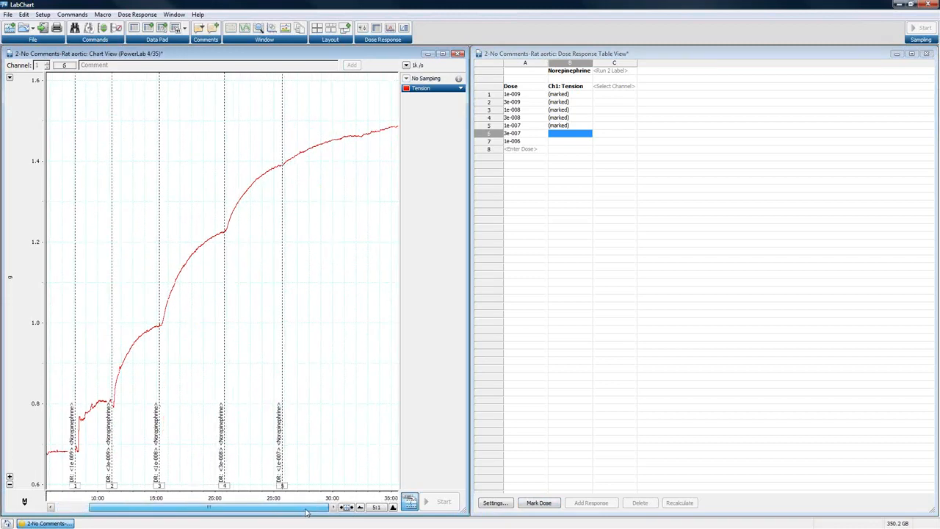
{"action": "left_click", "coordinate": [359, 127]}
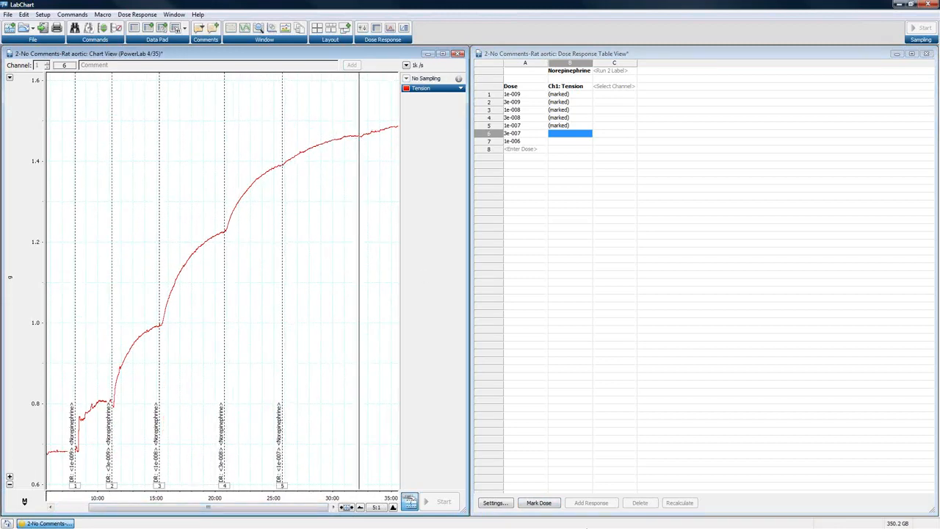
{"action": "left_click", "coordinate": [550, 505]}
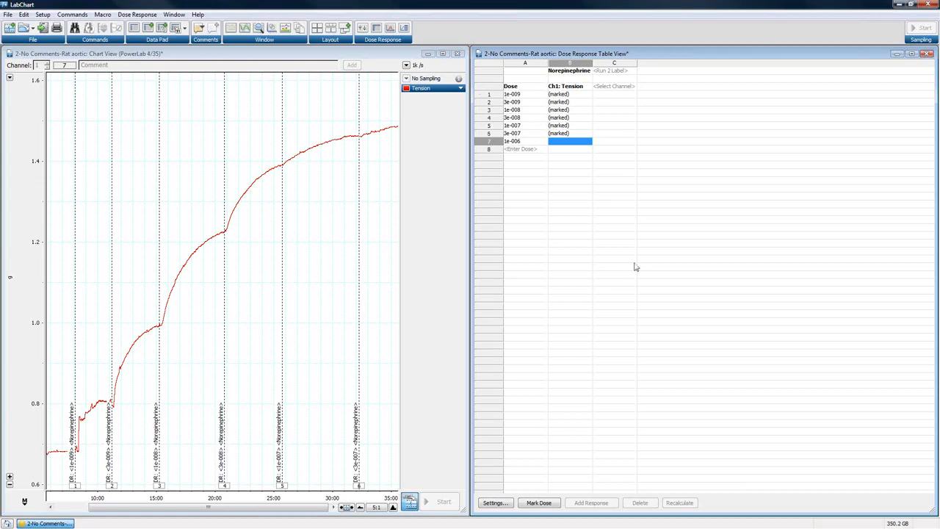
- Close the rat aortic recording without saving the changes and open the recent file 3-No Responses-Toad Rectus Muscle
{"action": "left_click", "coordinate": [927, 54]}
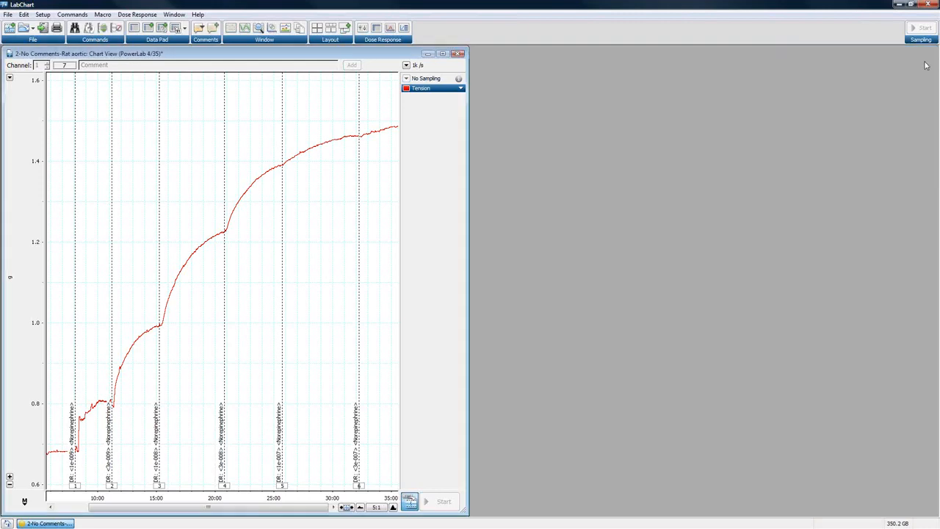
{"action": "left_click", "coordinate": [458, 54]}
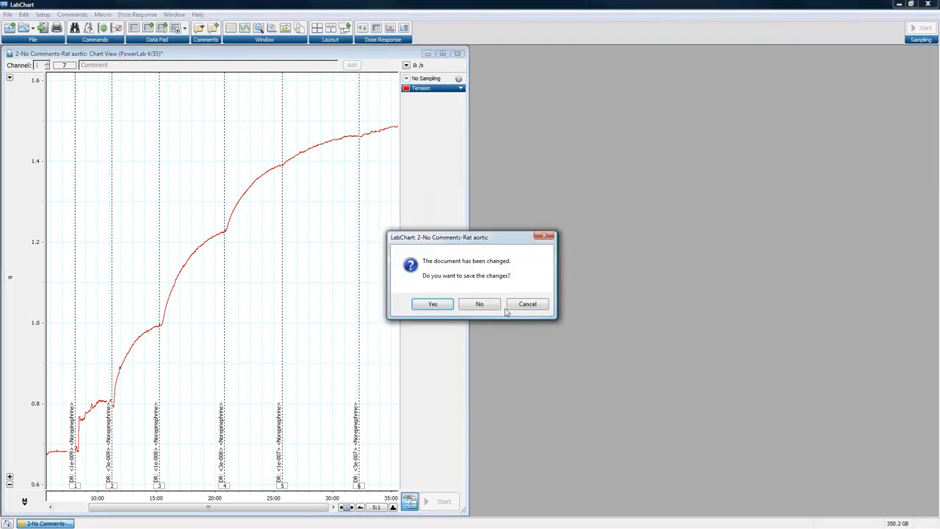
{"action": "left_click", "coordinate": [497, 307]}
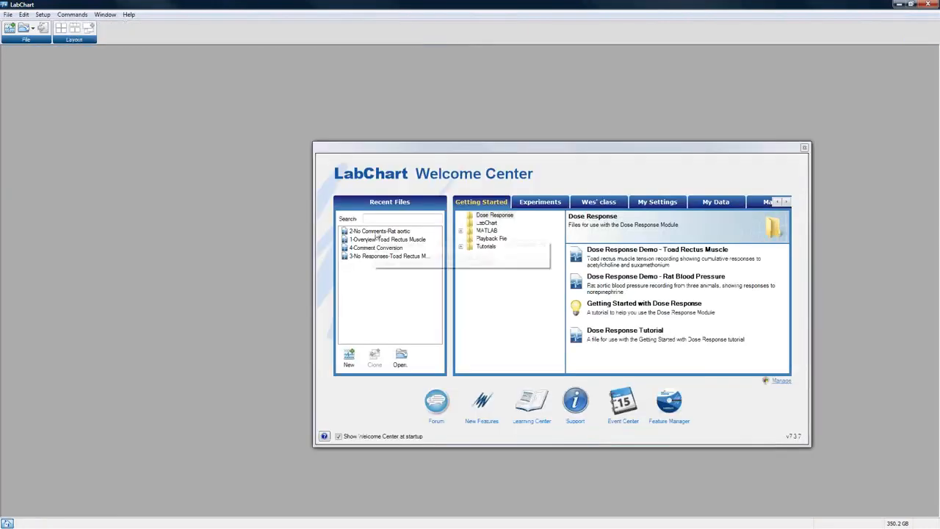
{"action": "double_click", "coordinate": [368, 256]}
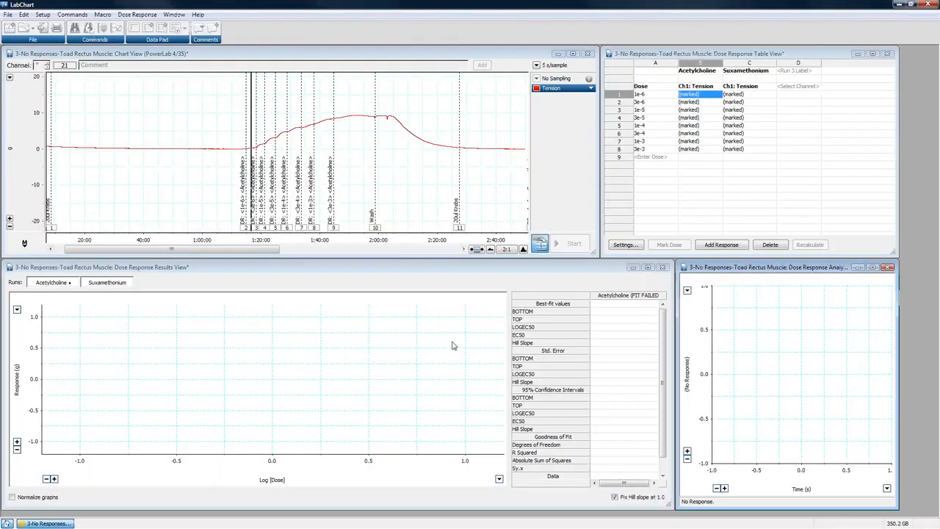
- Examine the marked acetylcholine and suxamethonium dose regions along the tension trace
{"action": "left_click_drag", "start_coordinate": [242, 250], "coordinate": [264, 251]}
{"action": "left_click_drag", "start_coordinate": [204, 91], "coordinate": [383, 237]}
{"action": "left_click_drag", "start_coordinate": [187, 250], "coordinate": [326, 250]}
{"action": "left_click_drag", "start_coordinate": [191, 87], "coordinate": [488, 241]}
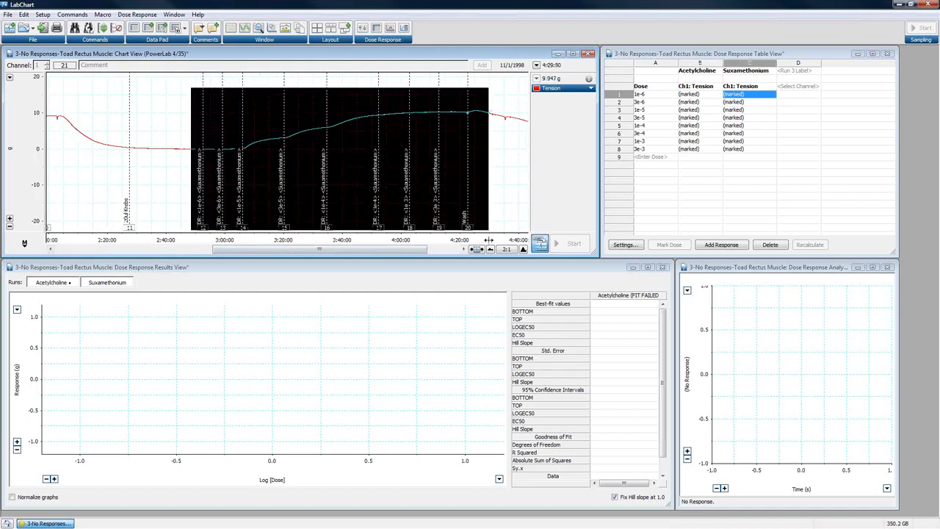
{"action": "left_click_drag", "start_coordinate": [381, 251], "coordinate": [220, 257]}
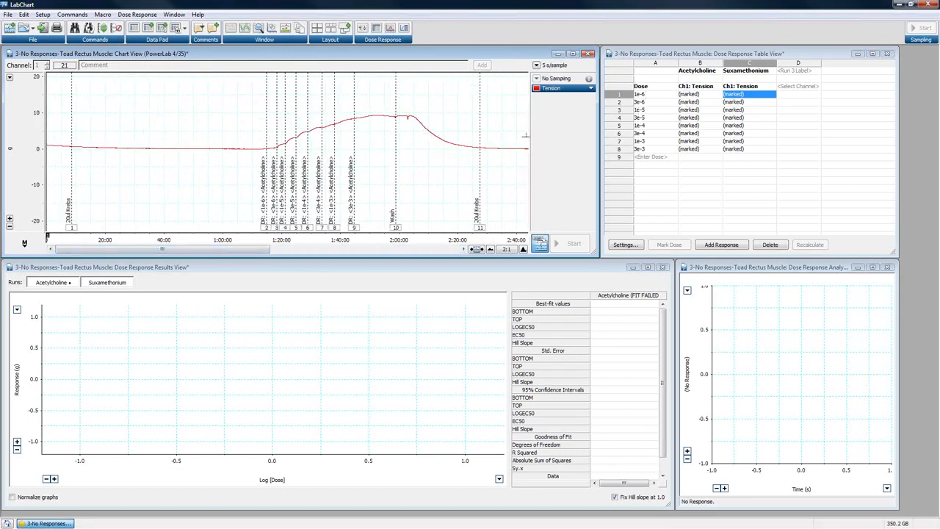
- Set the chart's horizontal compression to 1:1 around the acetylcholine doses and tile the open views across the workspace
{"action": "left_click", "coordinate": [523, 250]}
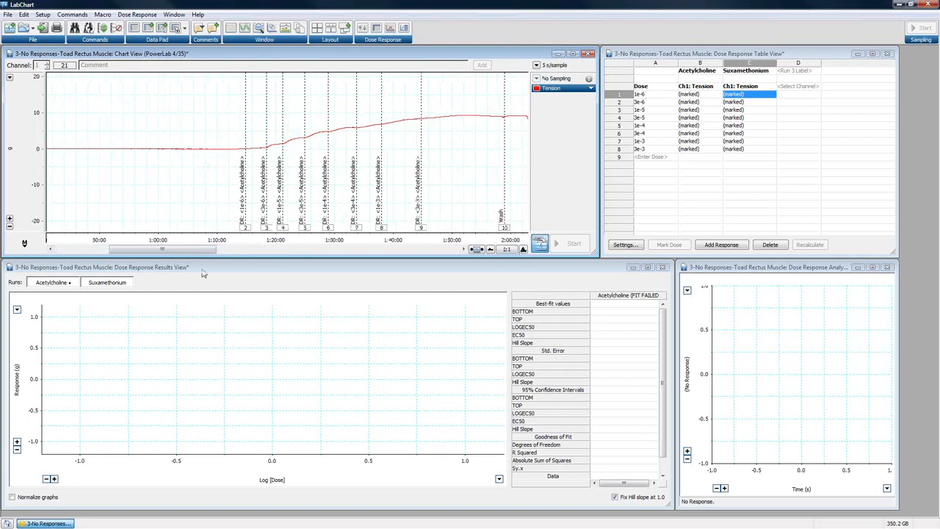
{"action": "left_click_drag", "start_coordinate": [180, 251], "coordinate": [207, 251]}
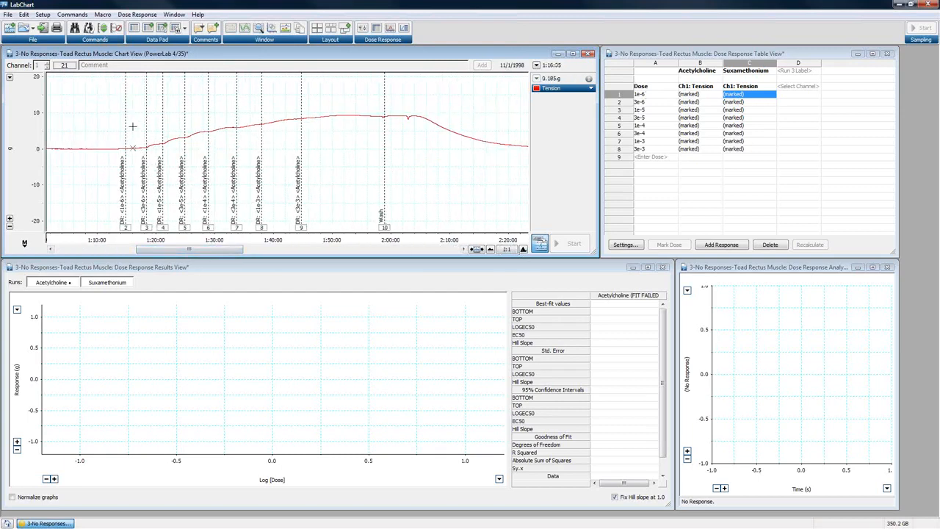
{"action": "left_click_drag", "start_coordinate": [133, 115], "coordinate": [141, 188]}
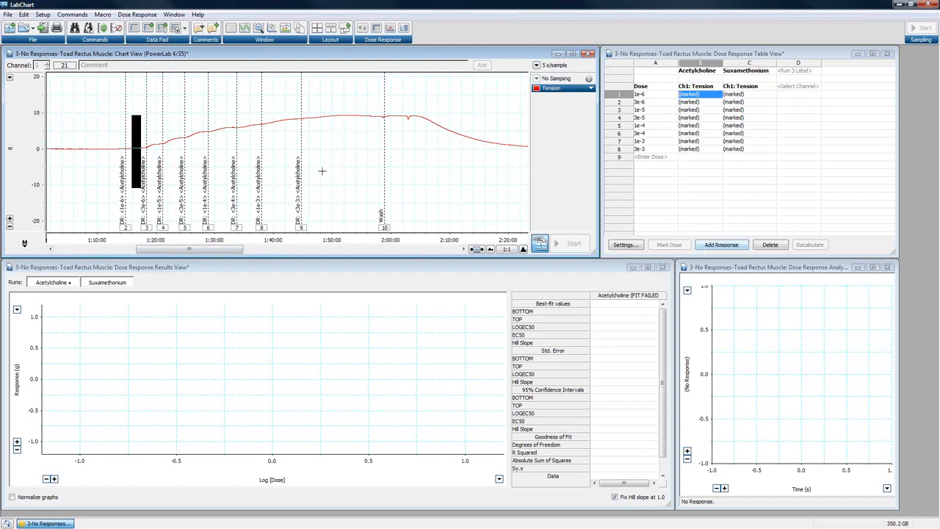
{"action": "left_click", "coordinate": [321, 171]}
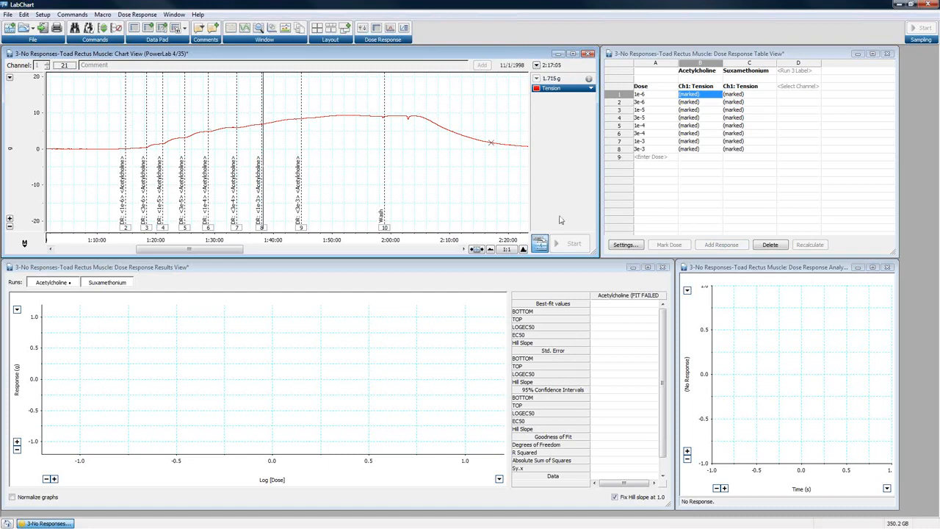
{"action": "left_click", "coordinate": [317, 30]}
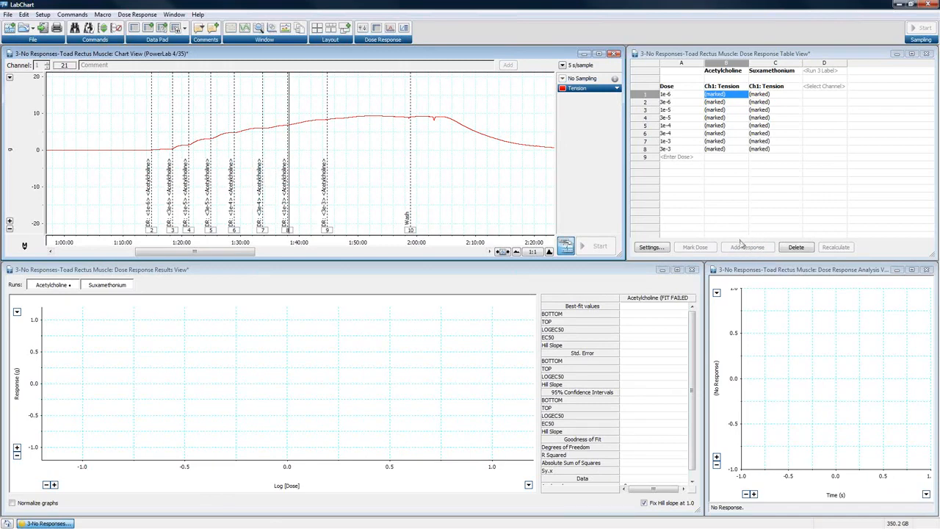
- Add the 1e-6 acetylcholine response from the trace segment just before the 3e-6 mark, and review the calculation methods without changing them
{"action": "left_click_drag", "start_coordinate": [156, 123], "coordinate": [164, 201]}
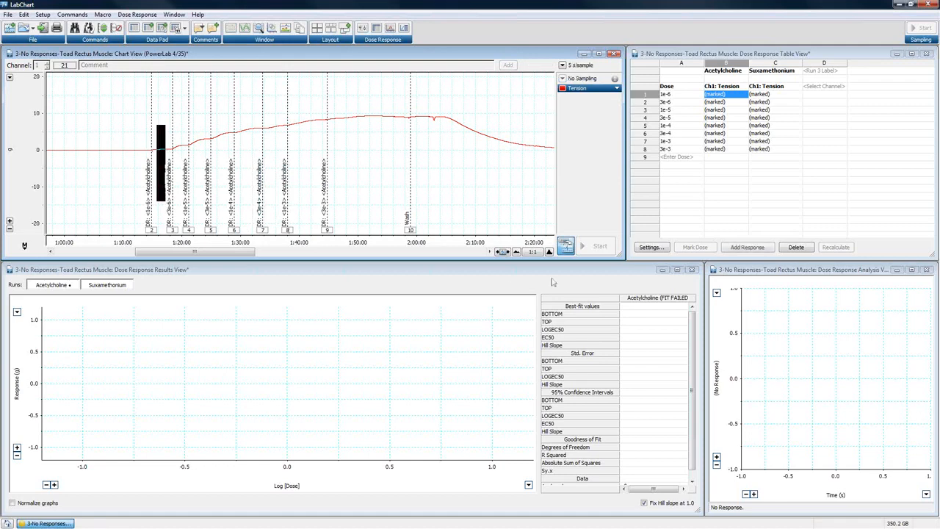
{"action": "left_click", "coordinate": [747, 247]}
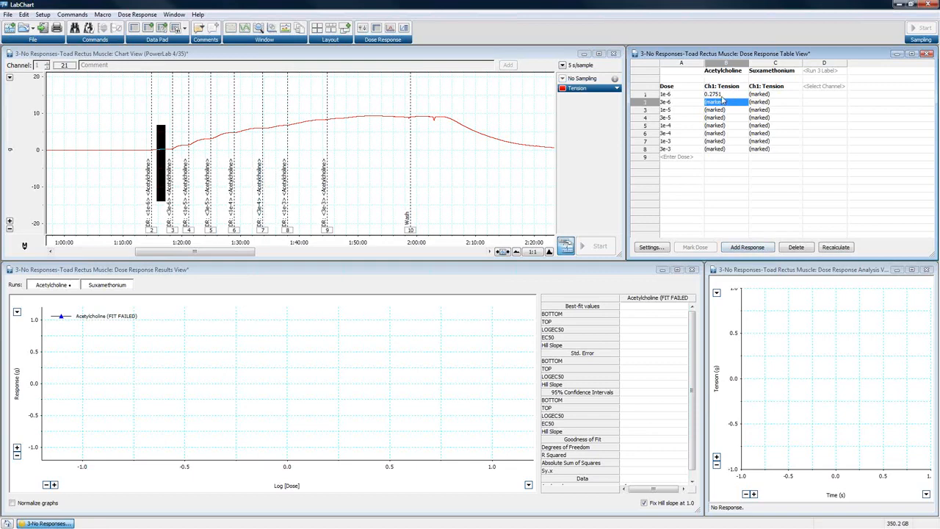
{"action": "left_click", "coordinate": [646, 249]}
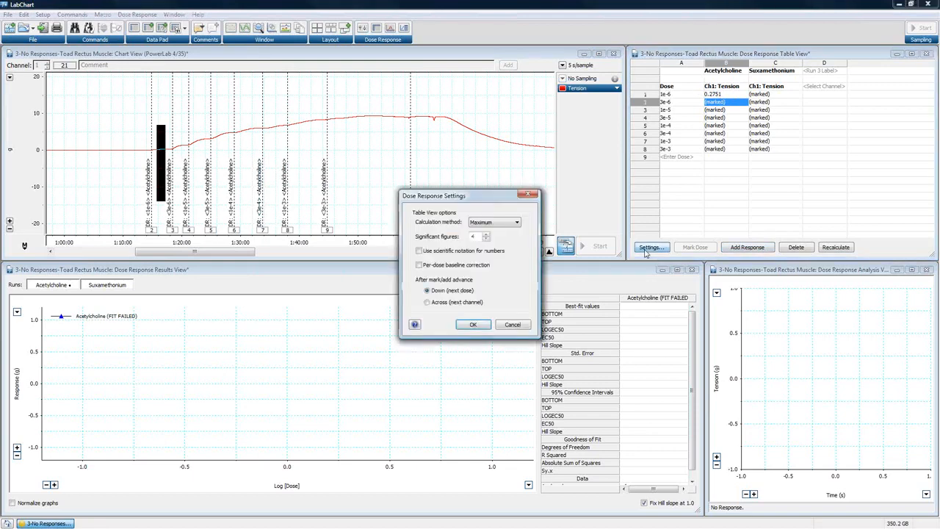
{"action": "left_click", "coordinate": [489, 224]}
{"action": "left_click", "coordinate": [498, 198]}
{"action": "left_click", "coordinate": [513, 326]}
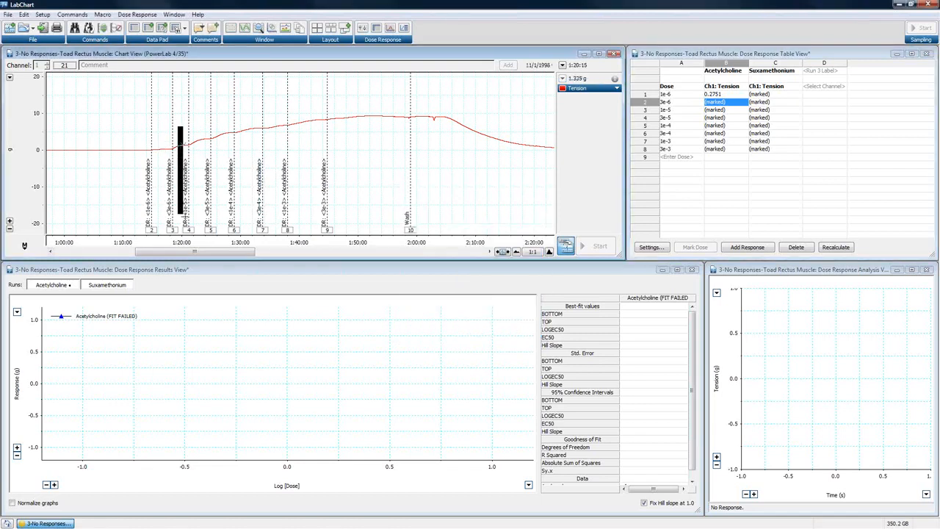
- Add the acetylcholine responses for 3e-6, 1e-5, 3e-5 and 1e-4, each from the trace segment just before the following dose mark
{"action": "left_click", "coordinate": [749, 247]}
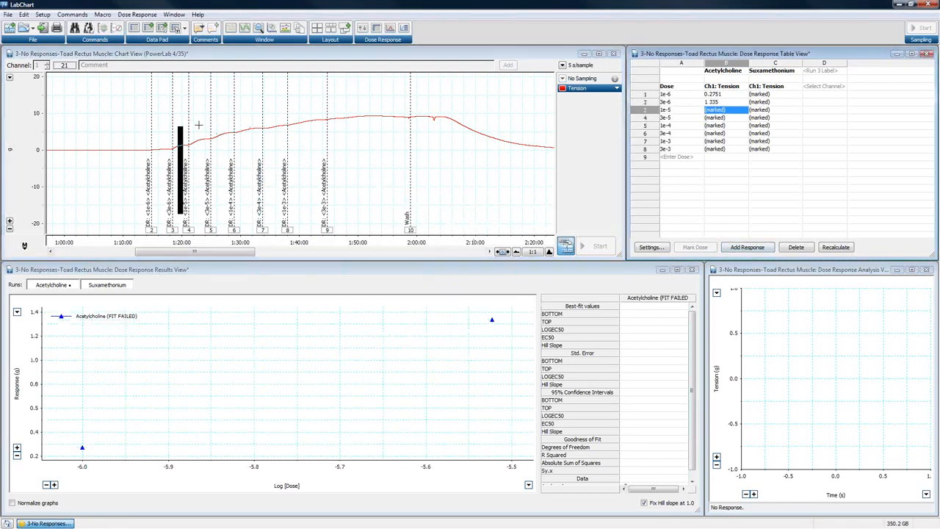
{"action": "left_click", "coordinate": [749, 249]}
{"action": "left_click_drag", "start_coordinate": [221, 115], "coordinate": [229, 194]}
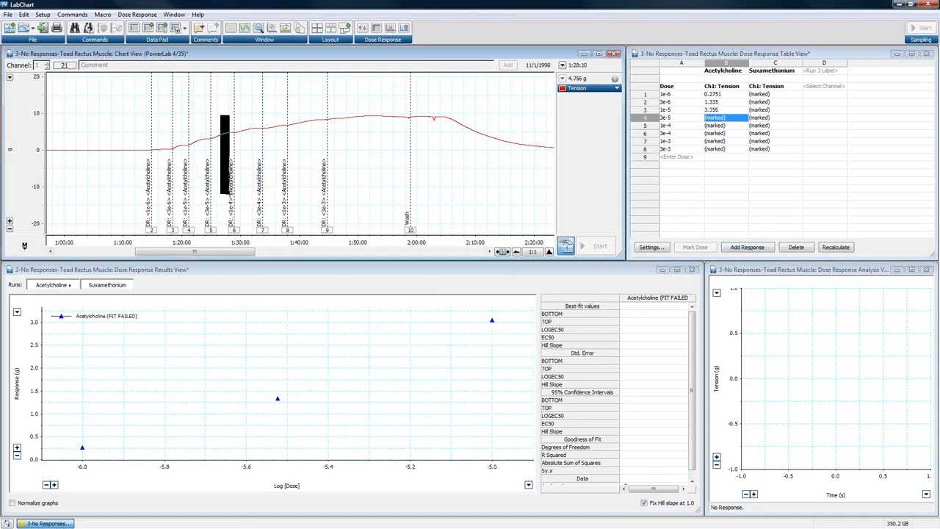
{"action": "left_click", "coordinate": [764, 249]}
{"action": "left_click_drag", "start_coordinate": [247, 112], "coordinate": [257, 167]}
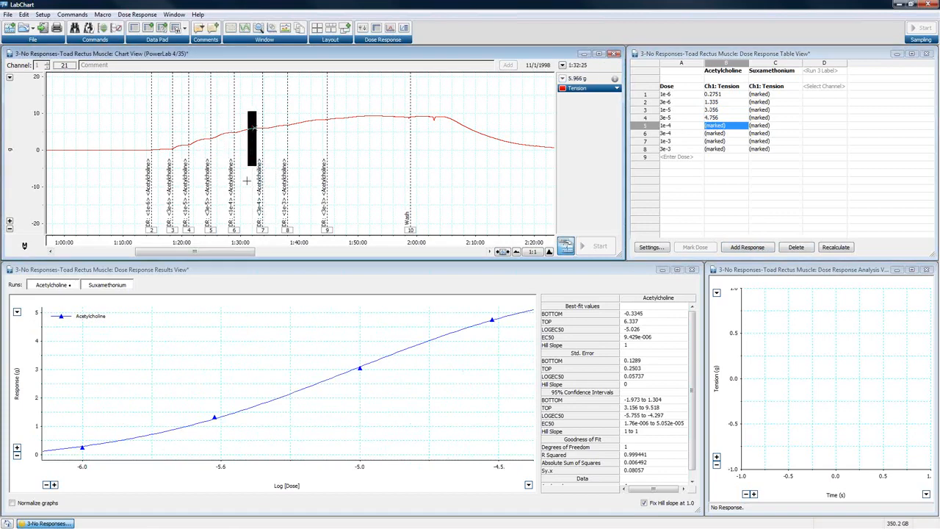
{"action": "left_click", "coordinate": [761, 248]}
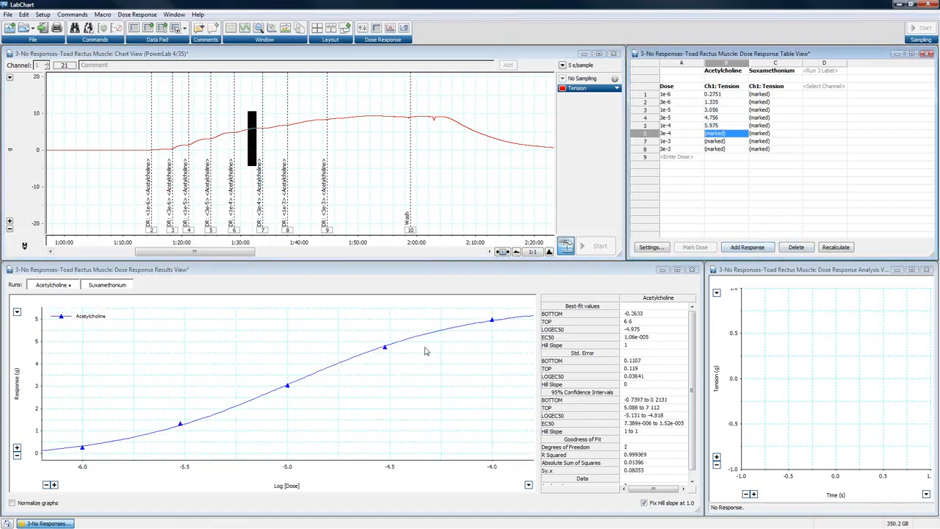
- Add the acetylcholine responses for 3e-4, 1e-3 and 3e-3, selecting the plateau of the trace that follows each dose mark
{"action": "left_click_drag", "start_coordinate": [276, 107], "coordinate": [284, 178]}
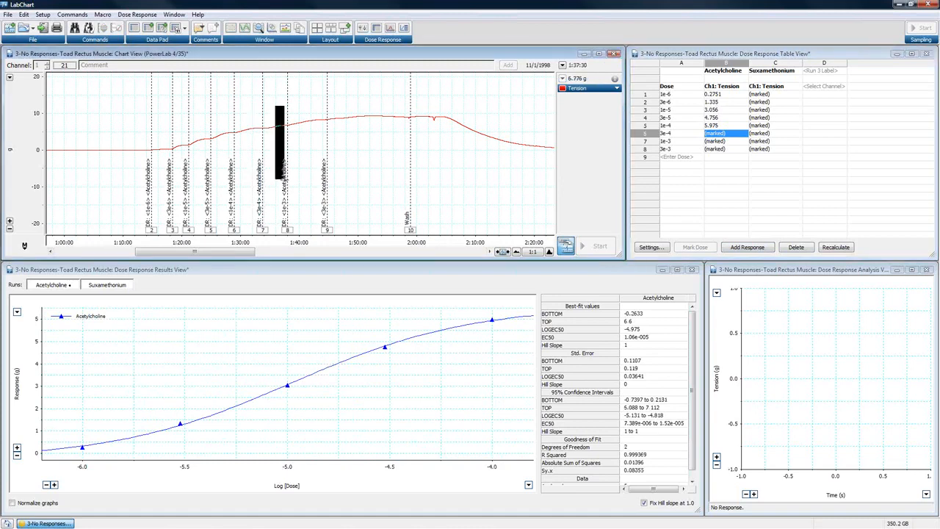
{"action": "left_click", "coordinate": [739, 249]}
{"action": "left_click_drag", "start_coordinate": [303, 97], "coordinate": [320, 156]}
{"action": "left_click", "coordinate": [747, 248]}
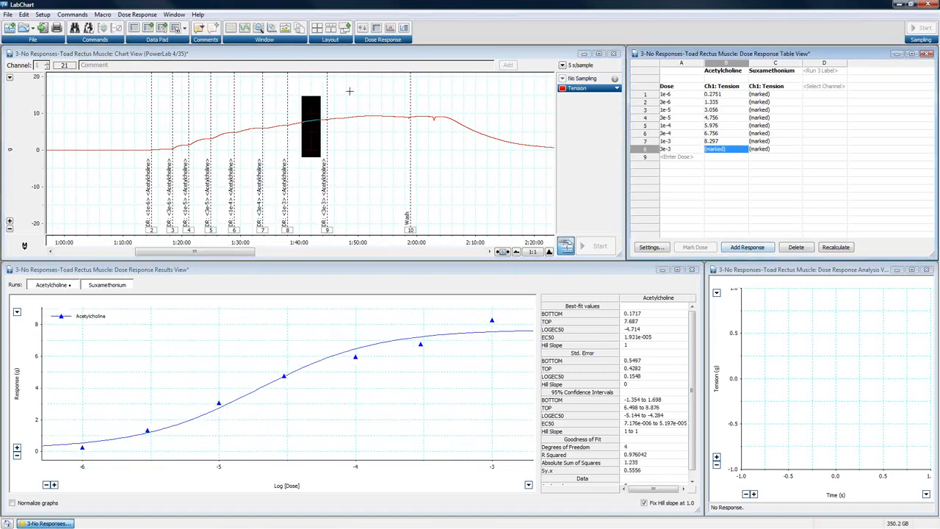
{"action": "left_click_drag", "start_coordinate": [343, 92], "coordinate": [360, 165]}
{"action": "left_click", "coordinate": [747, 247]}
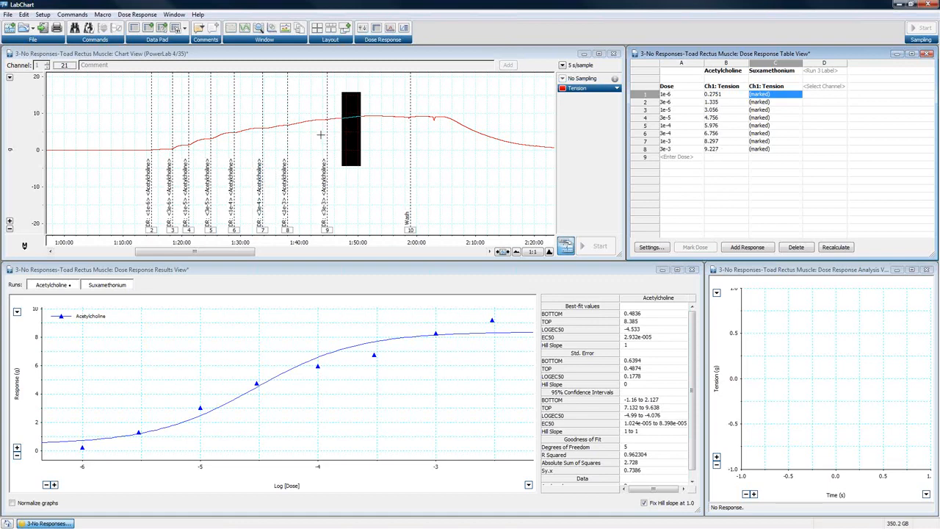
- Compress the chart to 5:1, select the whole suxamethonium run from about 2:45:00 to 4:38:00, and review the dose response settings without changing them
{"action": "left_click_drag", "start_coordinate": [239, 252], "coordinate": [350, 257]}
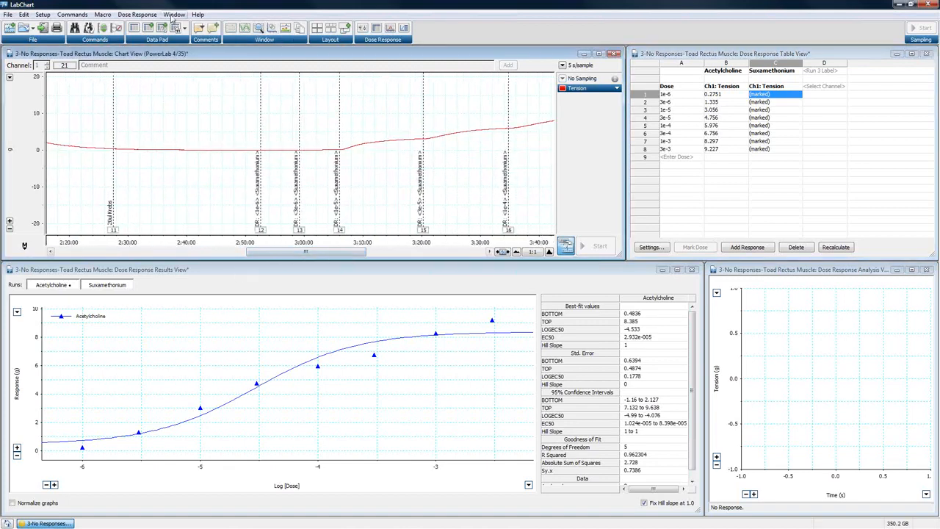
{"action": "left_click", "coordinate": [138, 15]}
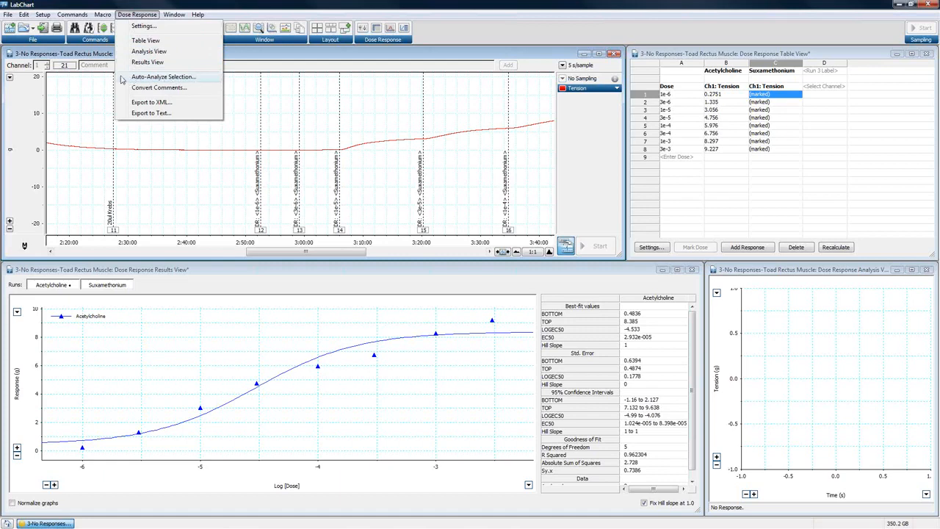
{"action": "left_click", "coordinate": [443, 36]}
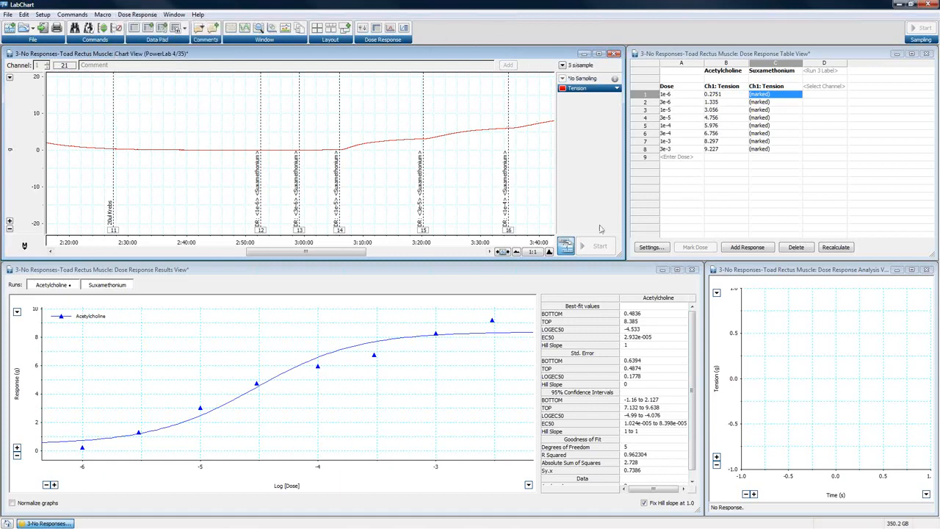
{"action": "left_click", "coordinate": [516, 252]}
{"action": "left_click", "coordinate": [517, 252]}
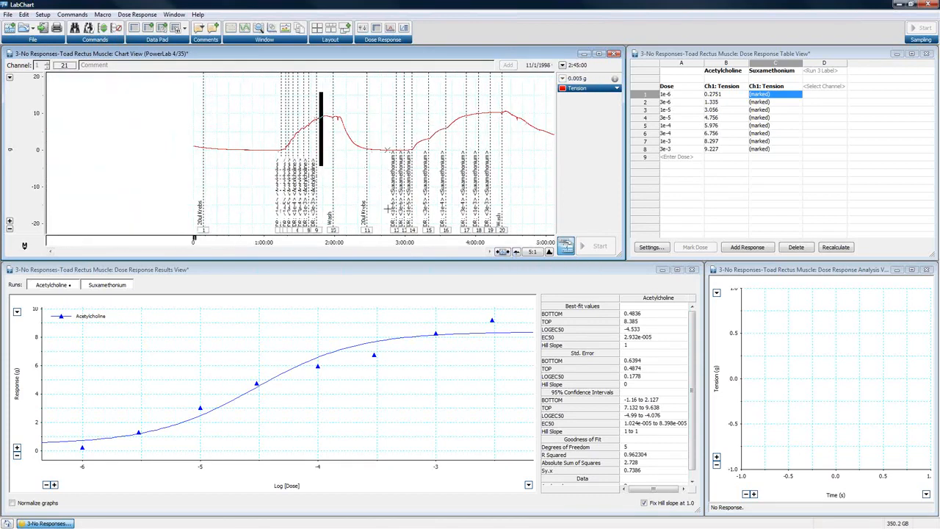
{"action": "left_click", "coordinate": [389, 85]}
{"action": "left_click_drag", "start_coordinate": [390, 152], "coordinate": [519, 236]}
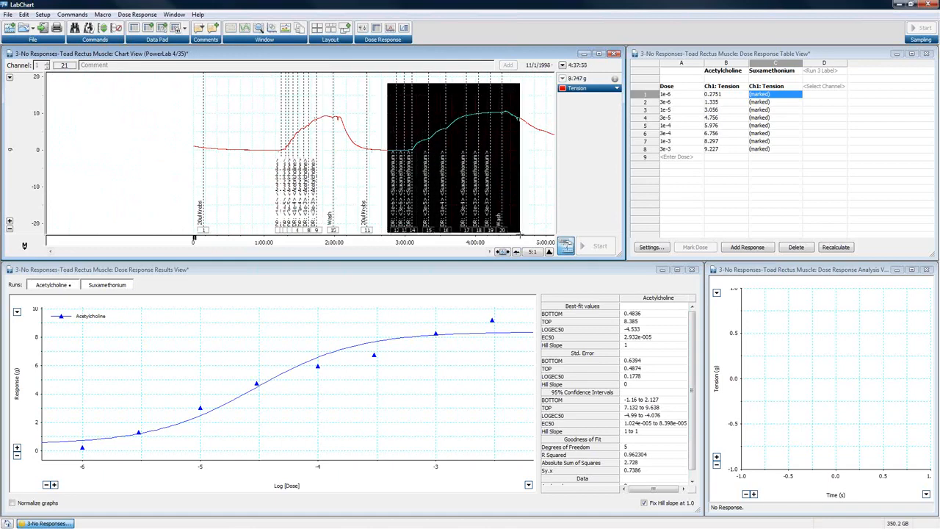
{"action": "left_click", "coordinate": [661, 249]}
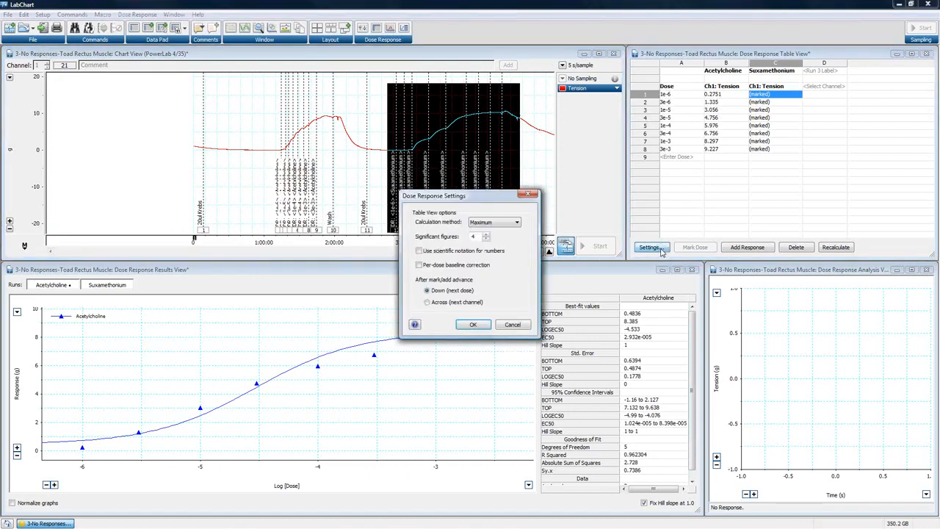
{"action": "left_click", "coordinate": [514, 325]}
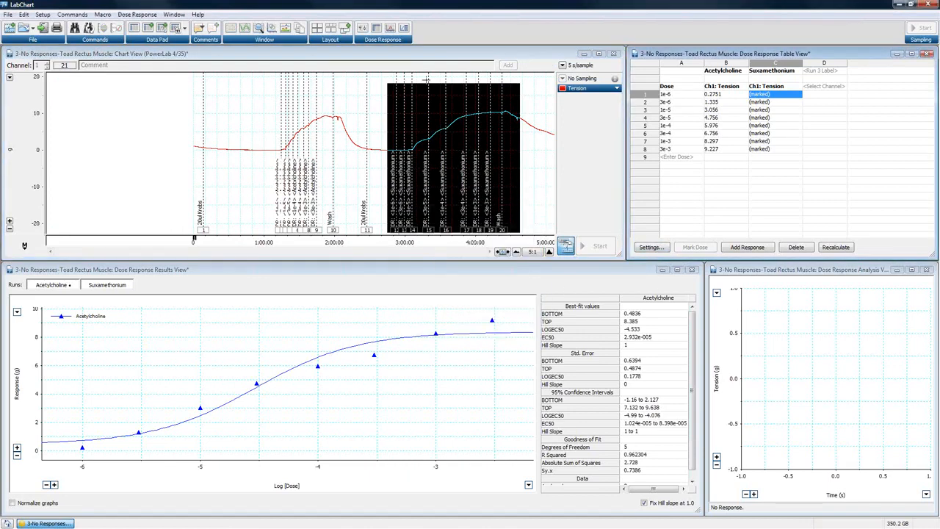
- Auto-analyze the selected suxamethonium run on Ch1: Tension, from 100 to 120 s after each dose comment
{"action": "left_click", "coordinate": [141, 15]}
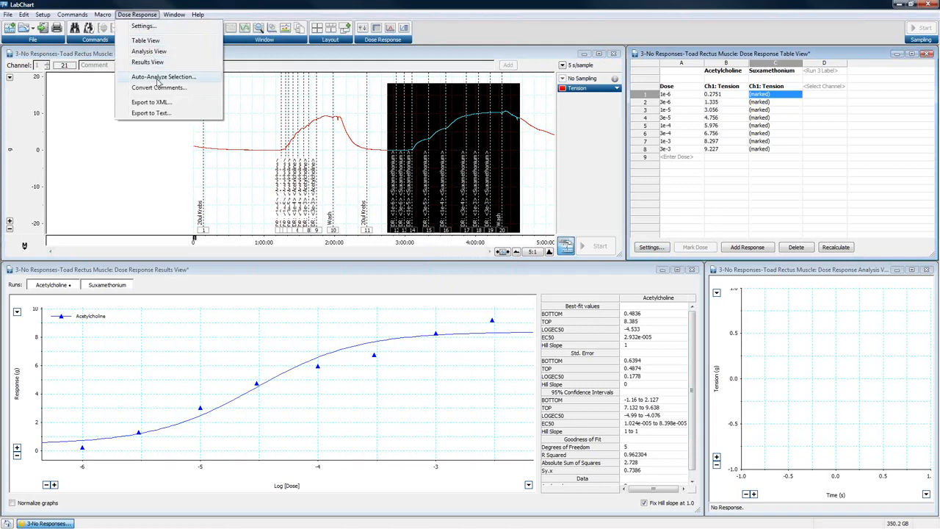
{"action": "left_click", "coordinate": [464, 22]}
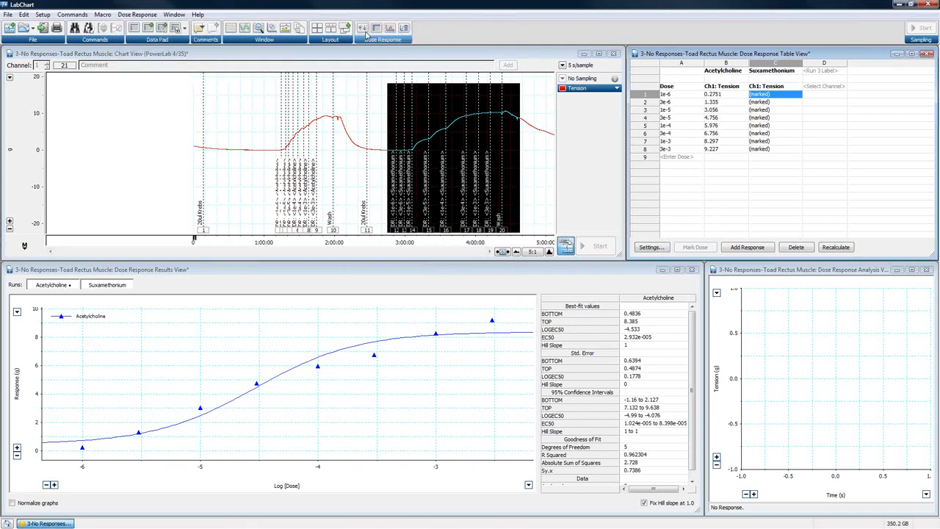
{"action": "left_click", "coordinate": [137, 16]}
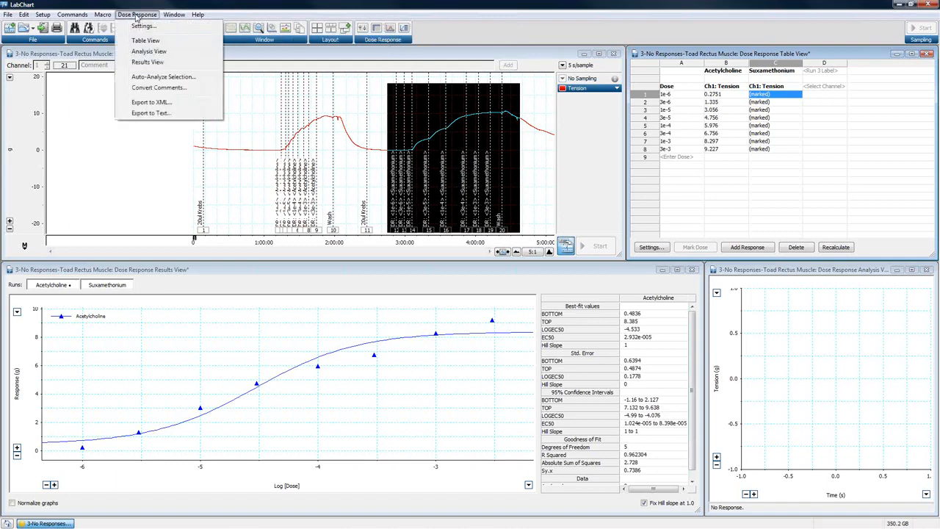
{"action": "left_click", "coordinate": [158, 78]}
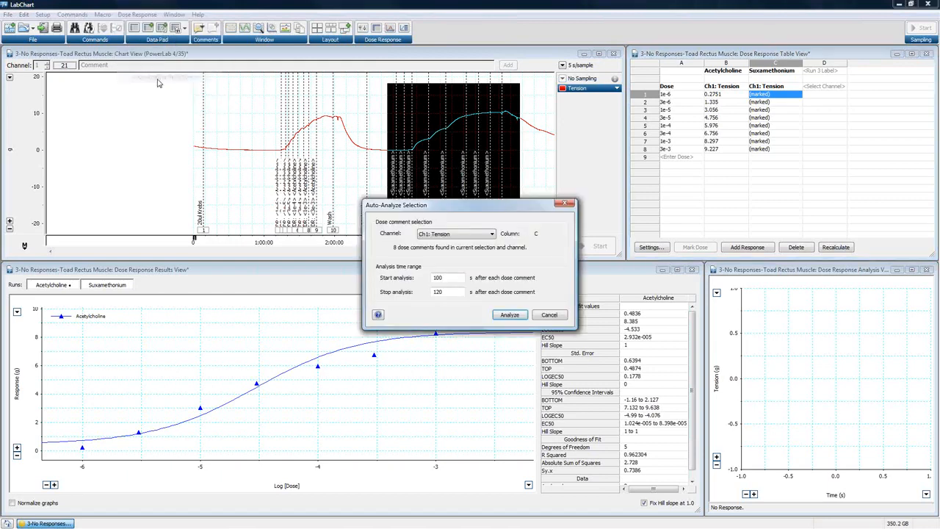
{"action": "left_click", "coordinate": [468, 235]}
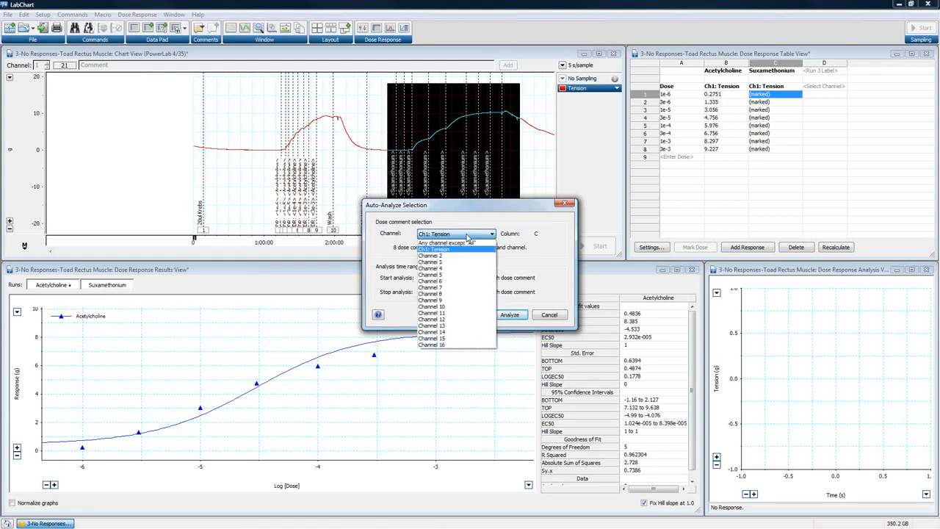
{"action": "left_click", "coordinate": [467, 235]}
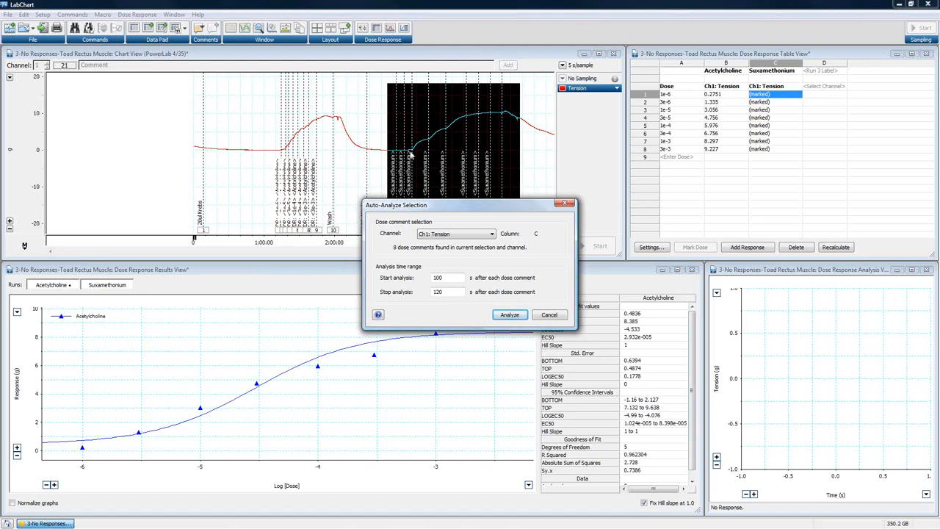
{"action": "left_click", "coordinate": [508, 316]}
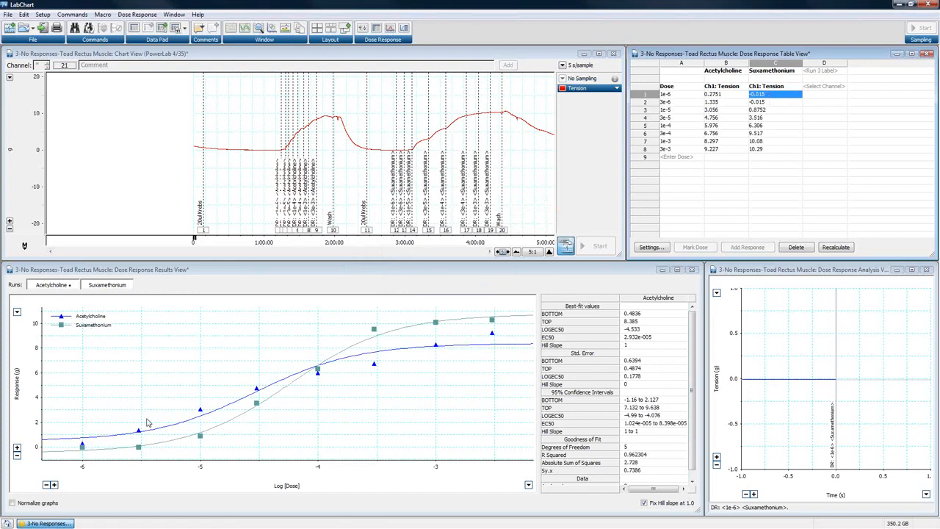
- Inspect the analysis of each acetylcholine response from 1e-6 to 1e-3, plus the suxamethonium responses for 1e-3 and 3e-3
{"action": "left_click", "coordinate": [724, 94]}
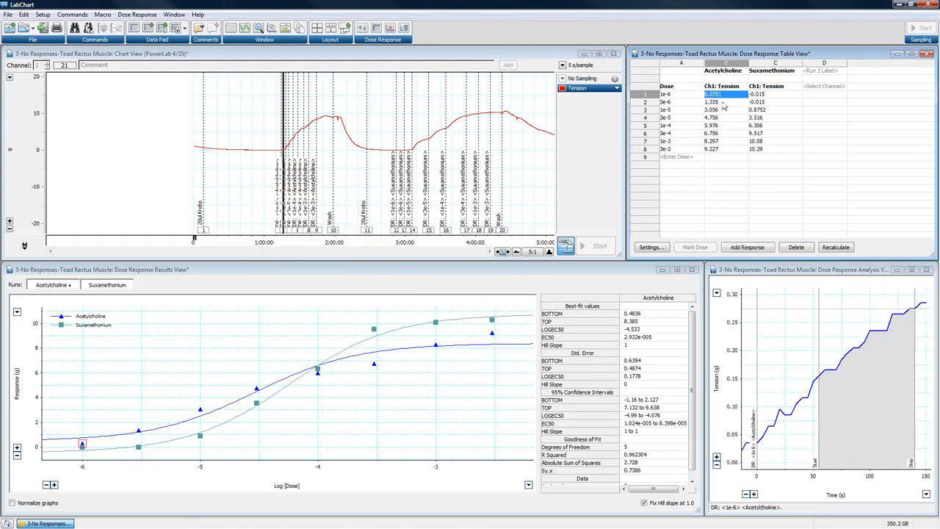
{"action": "left_click", "coordinate": [723, 103]}
{"action": "left_click", "coordinate": [722, 110]}
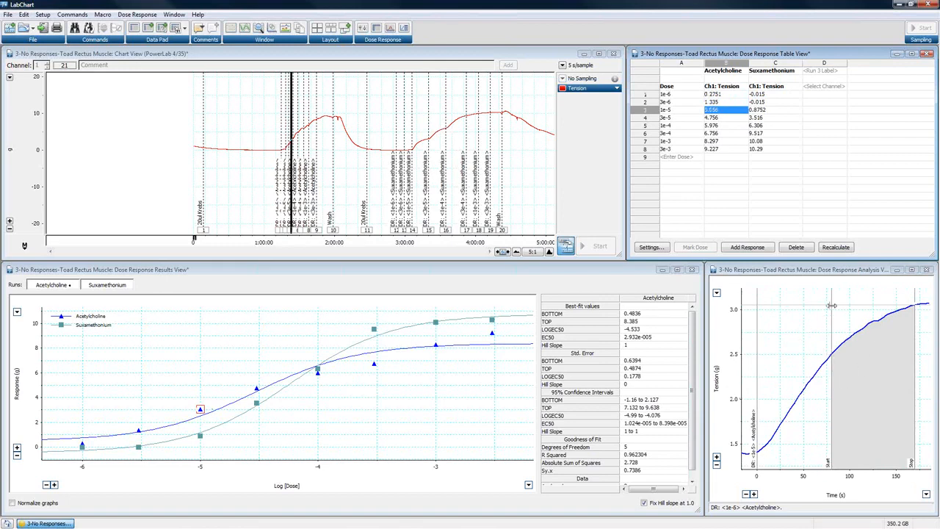
{"action": "left_click", "coordinate": [713, 118]}
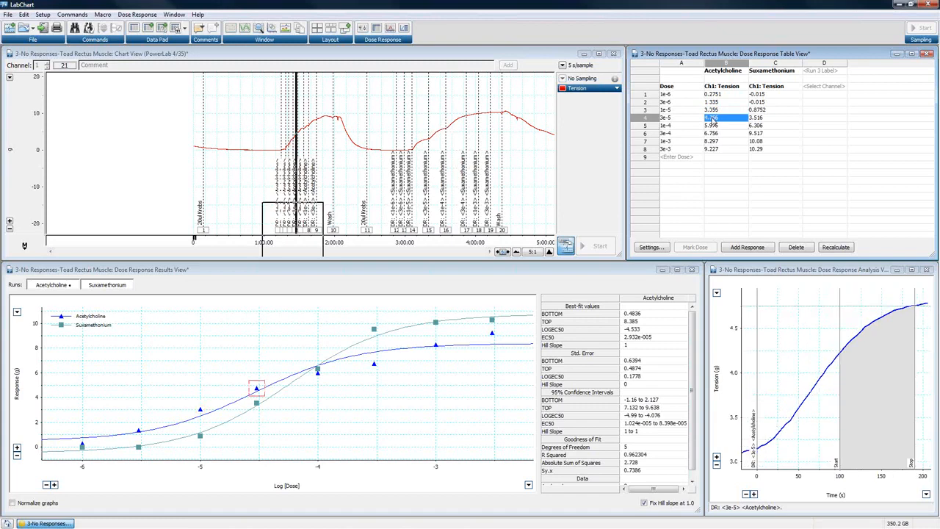
{"action": "left_click", "coordinate": [716, 127]}
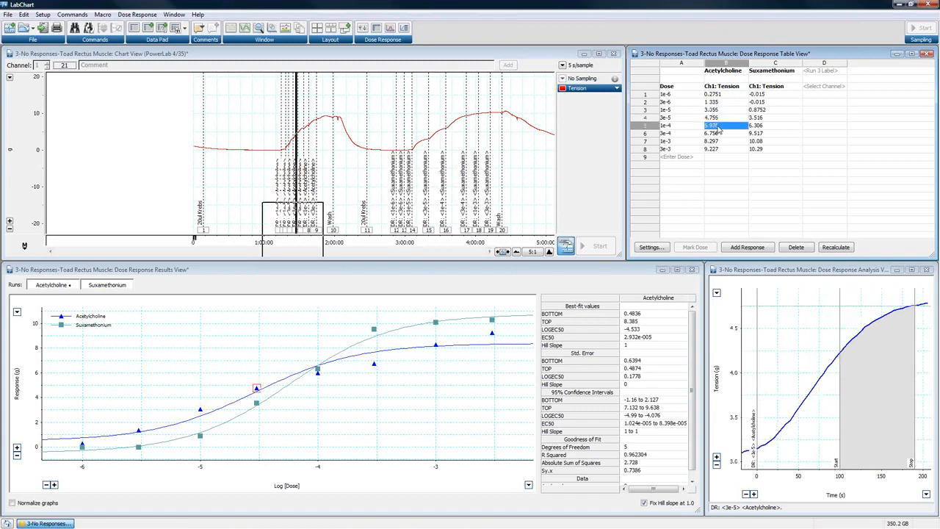
{"action": "left_click", "coordinate": [720, 135]}
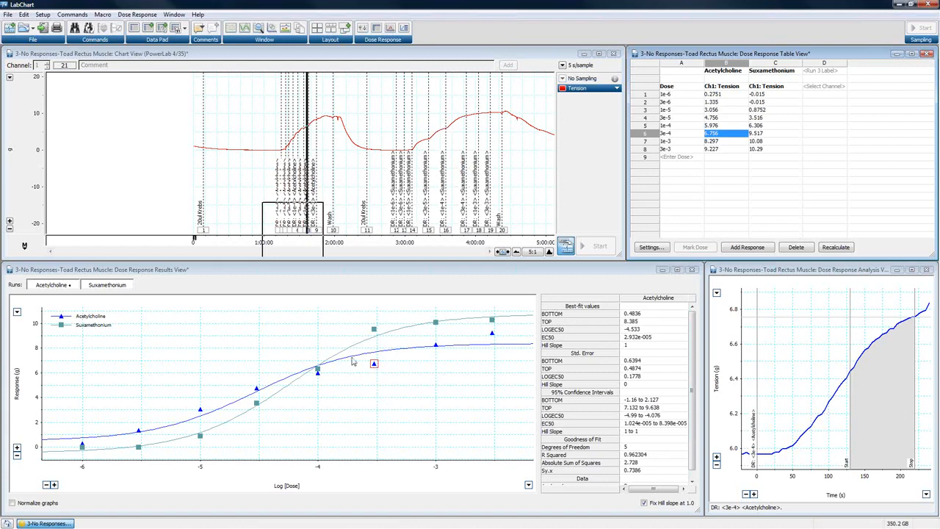
{"action": "left_click", "coordinate": [721, 144]}
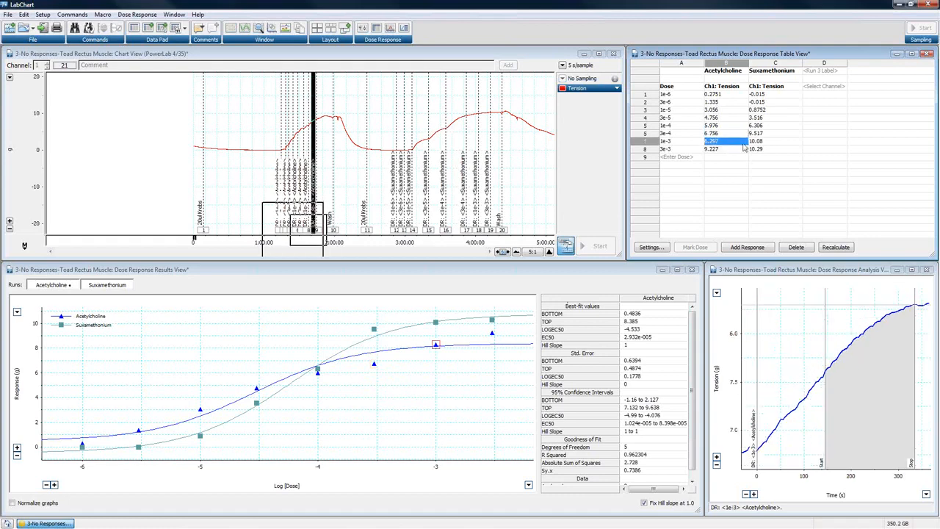
{"action": "left_click", "coordinate": [756, 144]}
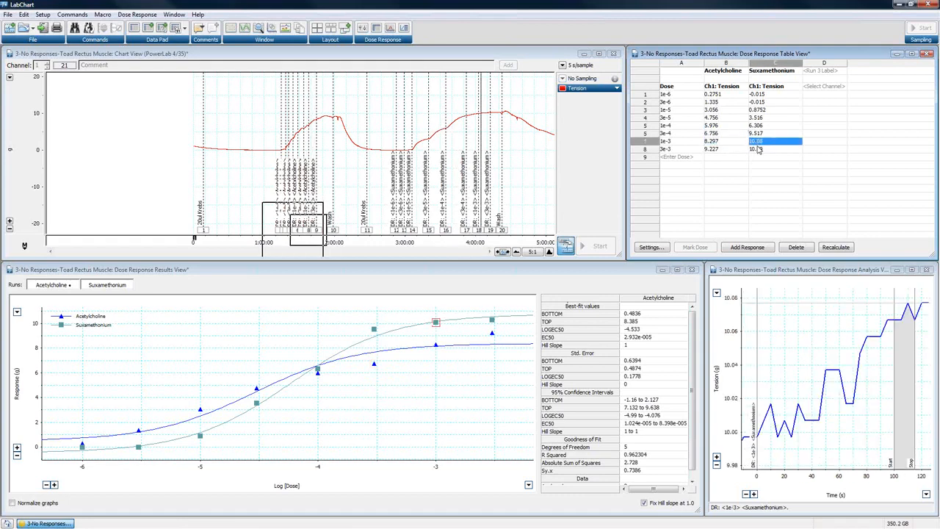
{"action": "left_click", "coordinate": [758, 149]}
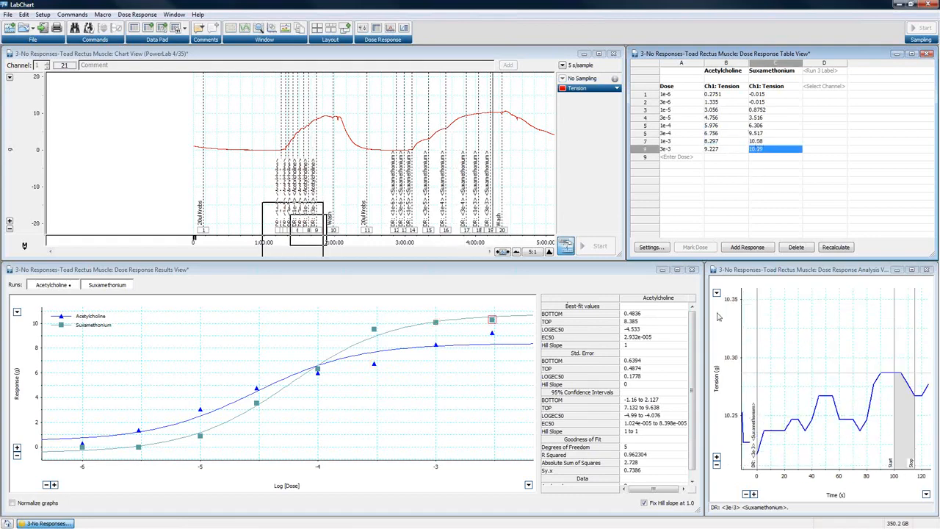
- Set the dose response calculation method to Average
{"action": "left_click", "coordinate": [651, 247]}
{"action": "left_click", "coordinate": [517, 224]}
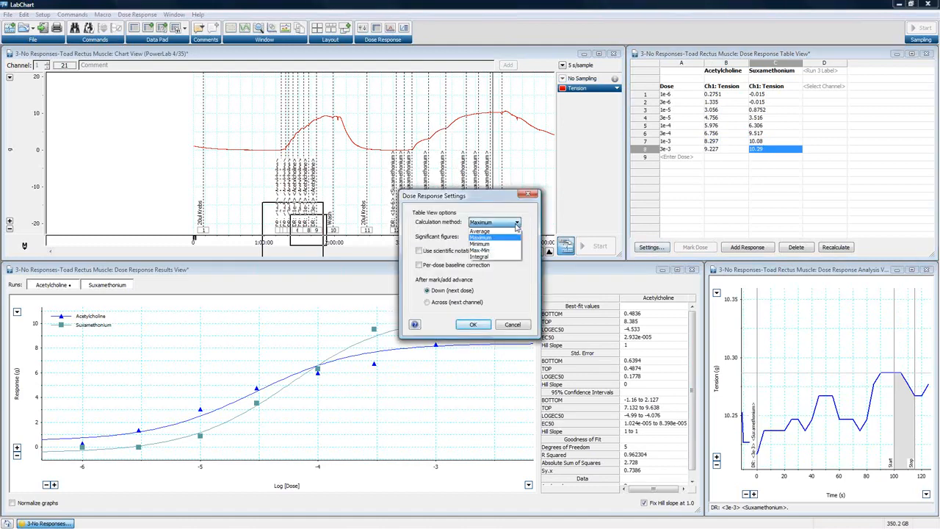
{"action": "left_click", "coordinate": [489, 236]}
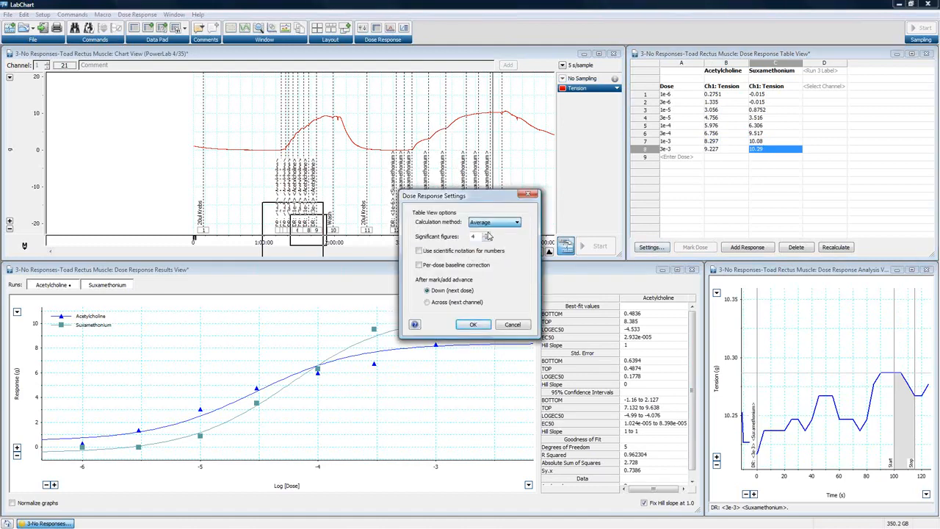
{"action": "left_click", "coordinate": [473, 324]}
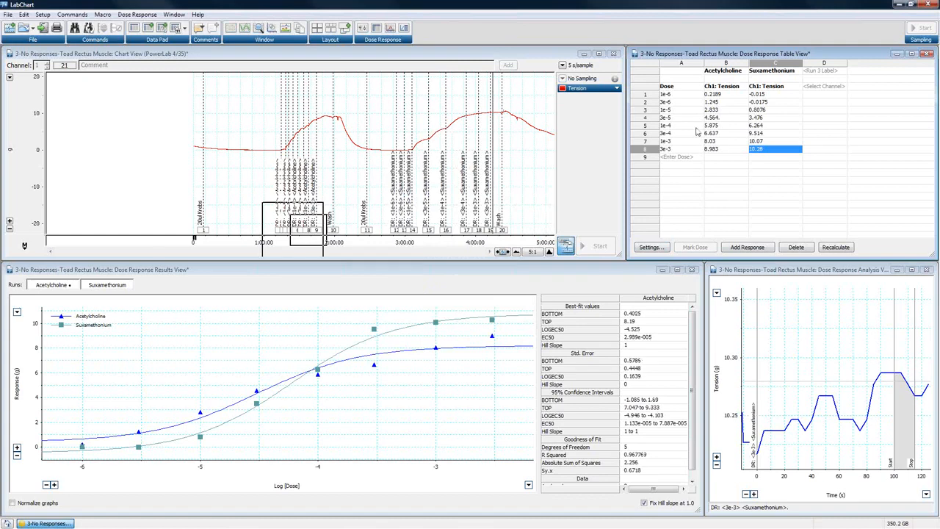
- Change the dose response calculation method to Minimum
{"action": "left_click", "coordinate": [650, 248]}
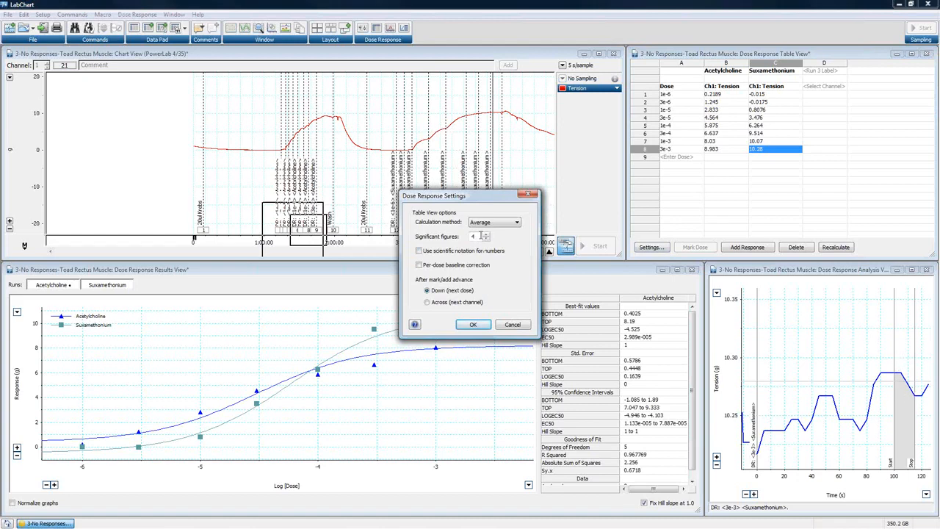
{"action": "left_click", "coordinate": [486, 222]}
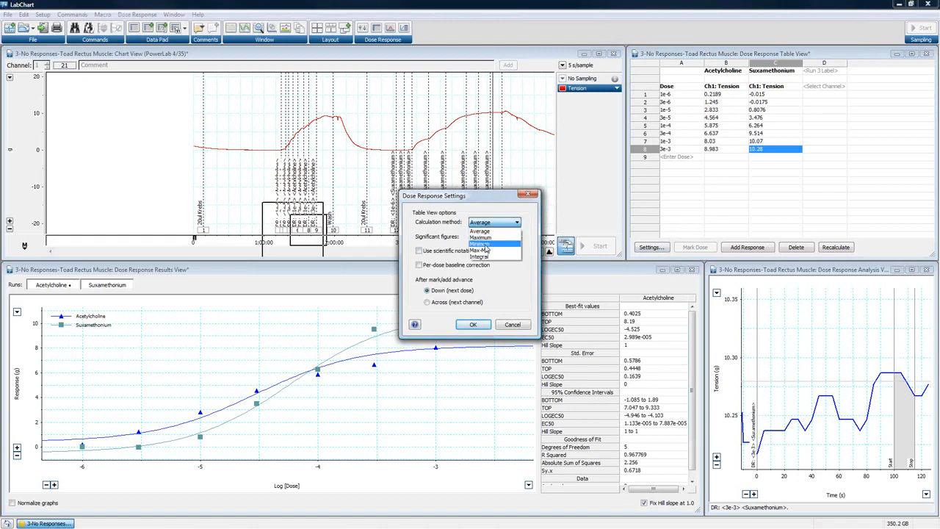
{"action": "left_click", "coordinate": [485, 247]}
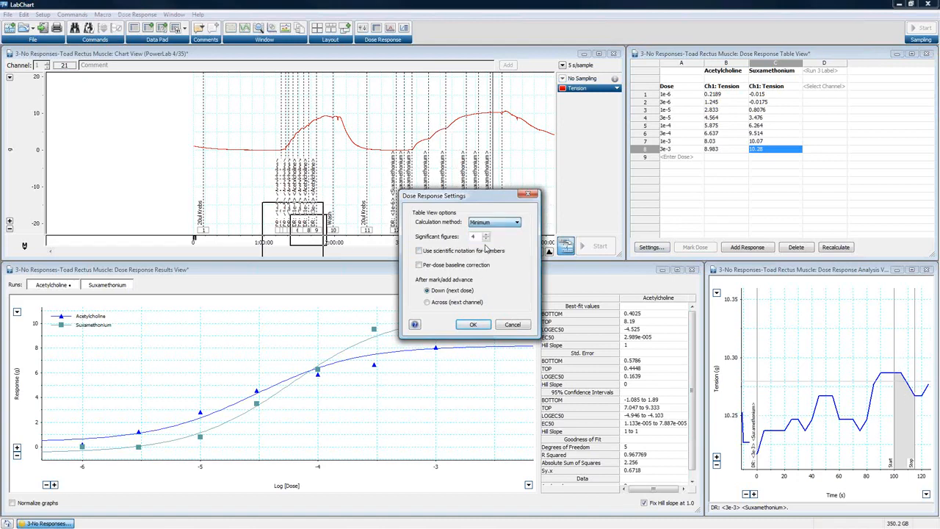
{"action": "left_click", "coordinate": [473, 324]}
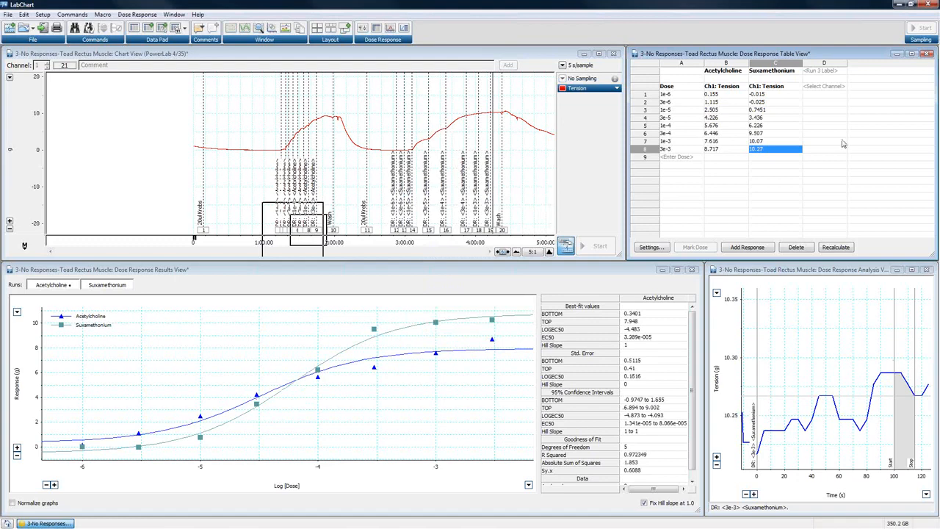
- Inspect the suxamethonium responses for 1e-3, 3e-4 and 1e-4, with the chart compression at 1:1
{"action": "left_click", "coordinate": [766, 144]}
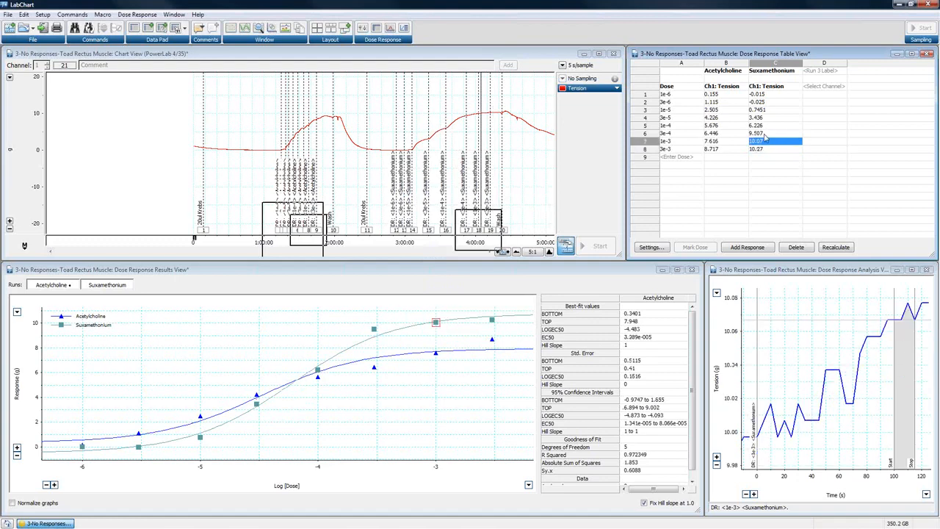
{"action": "left_click", "coordinate": [766, 133]}
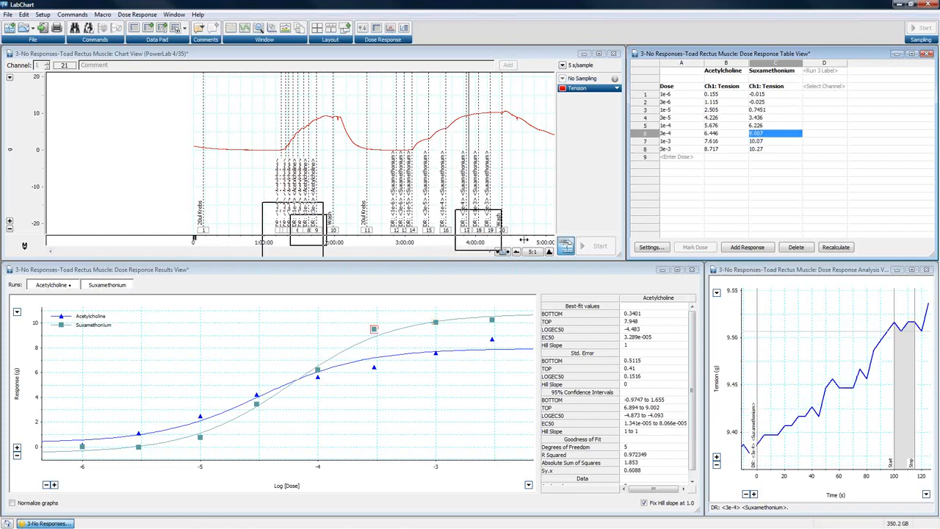
{"action": "left_click", "coordinate": [518, 252]}
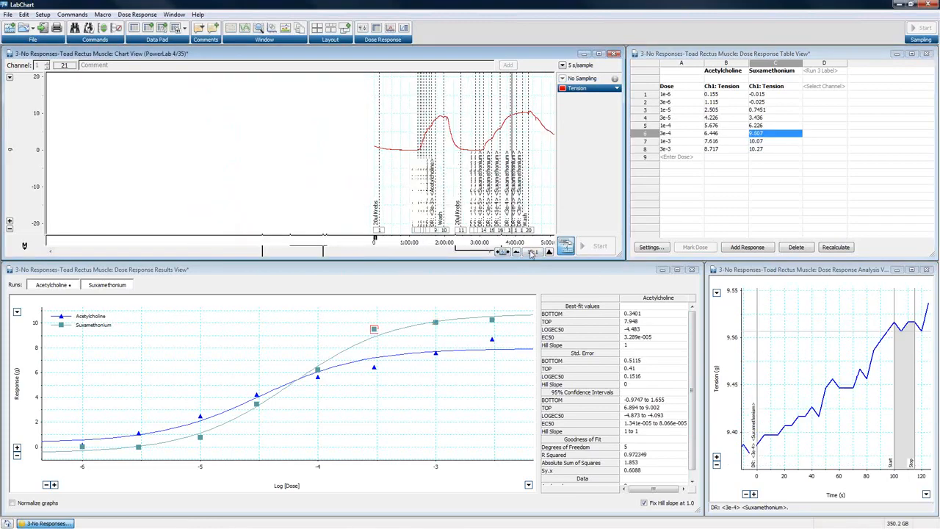
{"action": "left_click", "coordinate": [548, 252]}
{"action": "left_click", "coordinate": [549, 252]}
{"action": "left_click", "coordinate": [548, 252]}
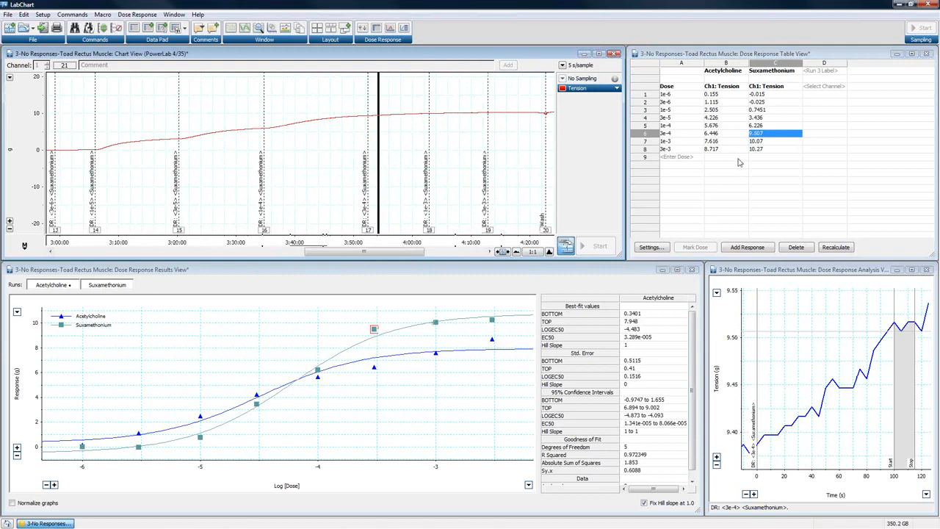
{"action": "left_click", "coordinate": [757, 125]}
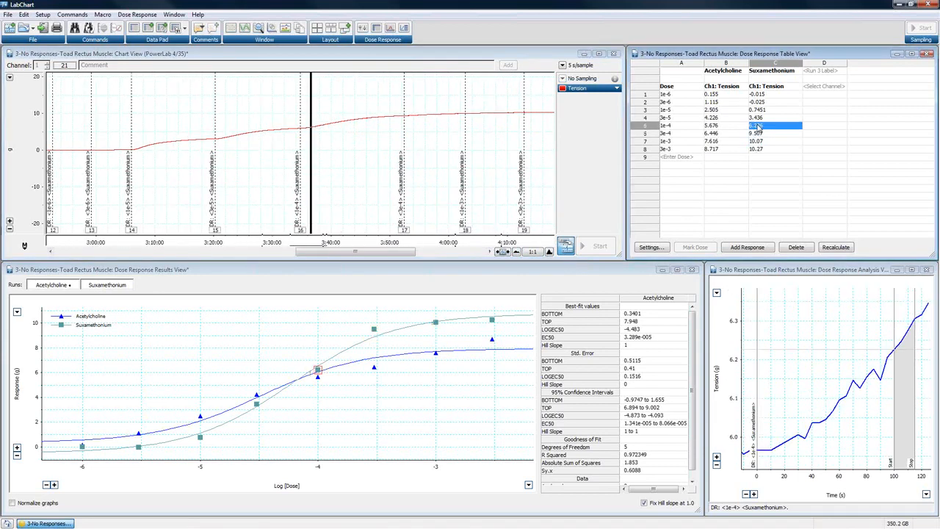
- View the fit results for the suxamethonium run, return to acetylcholine, and inspect the 3e-5 suxamethonium response
{"action": "left_click", "coordinate": [115, 287]}
{"action": "left_click", "coordinate": [69, 288]}
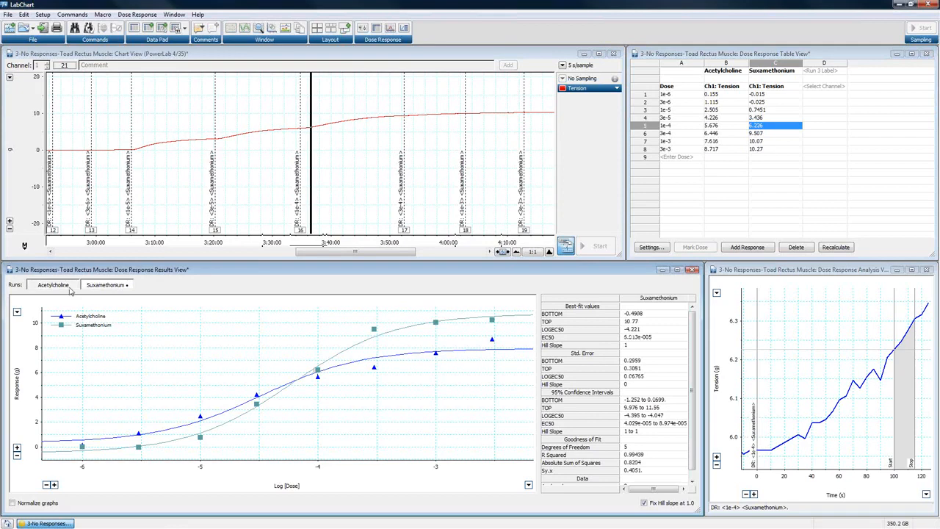
{"action": "left_click", "coordinate": [761, 118]}
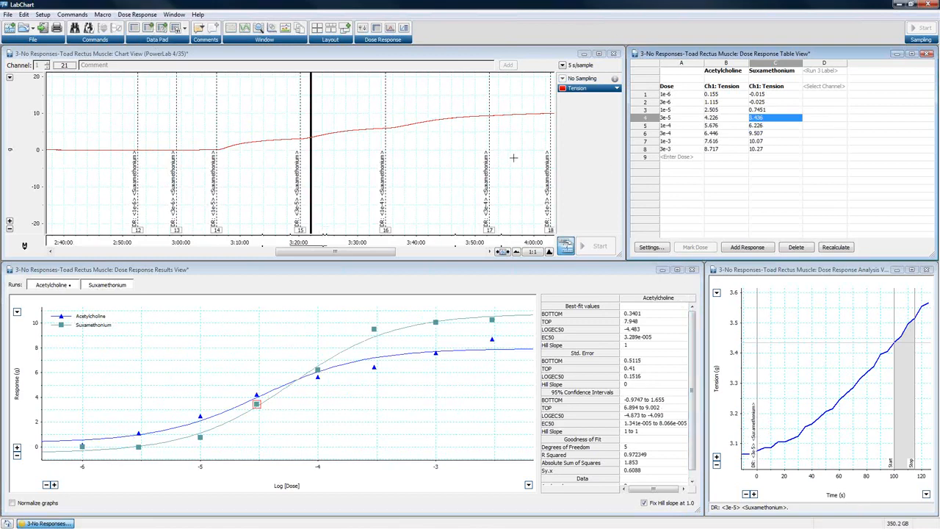
- Switch the dose response calculation method to Max-Min
{"action": "left_click", "coordinate": [649, 247]}
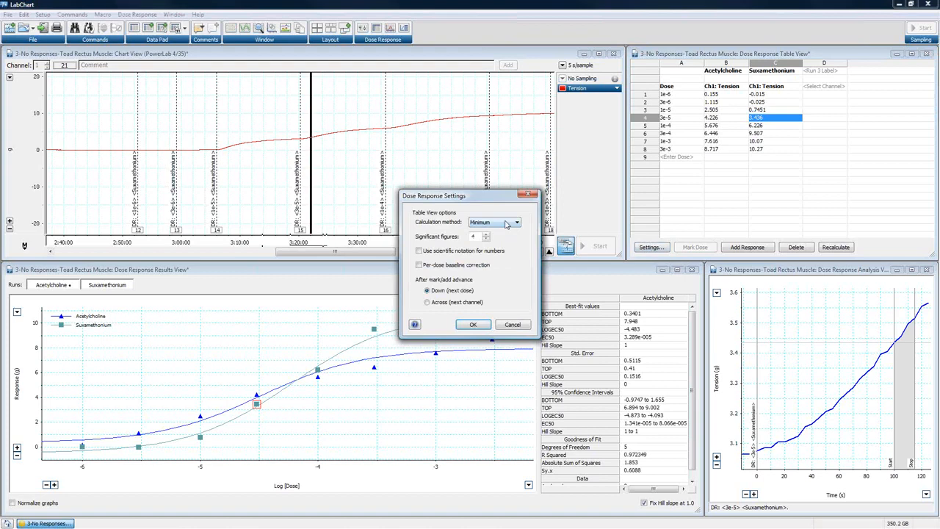
{"action": "left_click", "coordinate": [497, 223]}
{"action": "left_click", "coordinate": [486, 251]}
{"action": "left_click", "coordinate": [477, 325]}
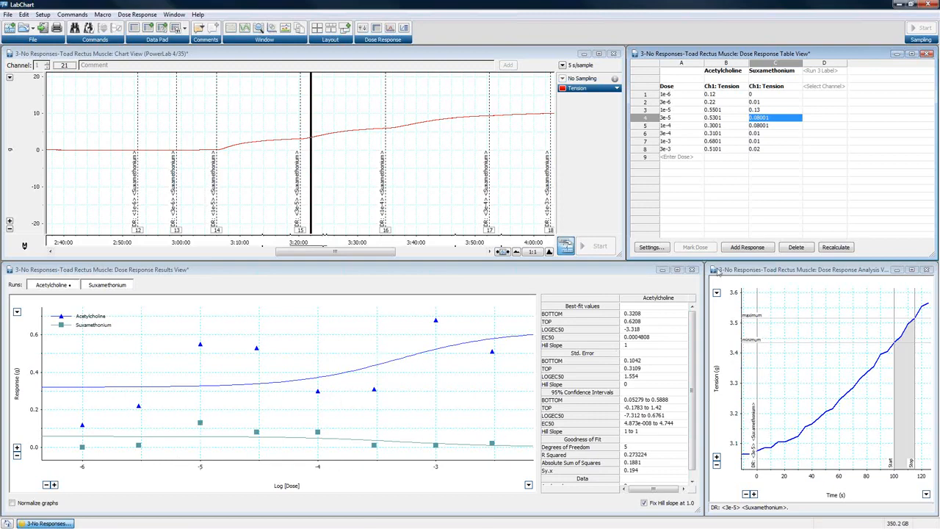
- Set the dose response calculation method to Integral
{"action": "left_click", "coordinate": [650, 248]}
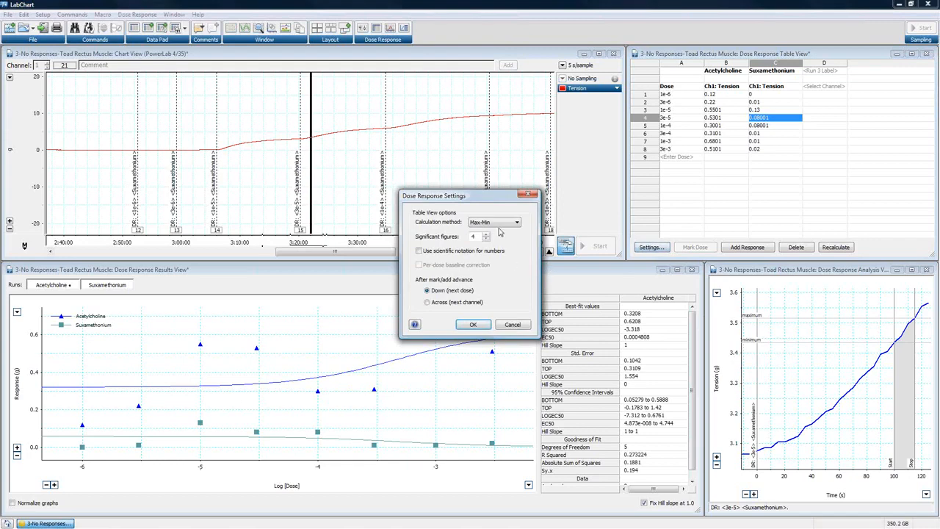
{"action": "left_click", "coordinate": [499, 224]}
{"action": "left_click", "coordinate": [495, 261]}
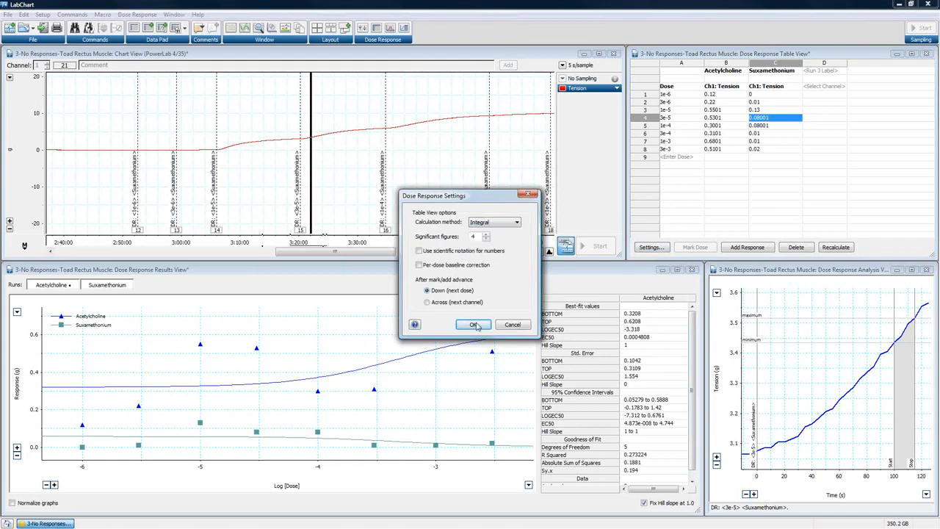
{"action": "left_click", "coordinate": [474, 325]}
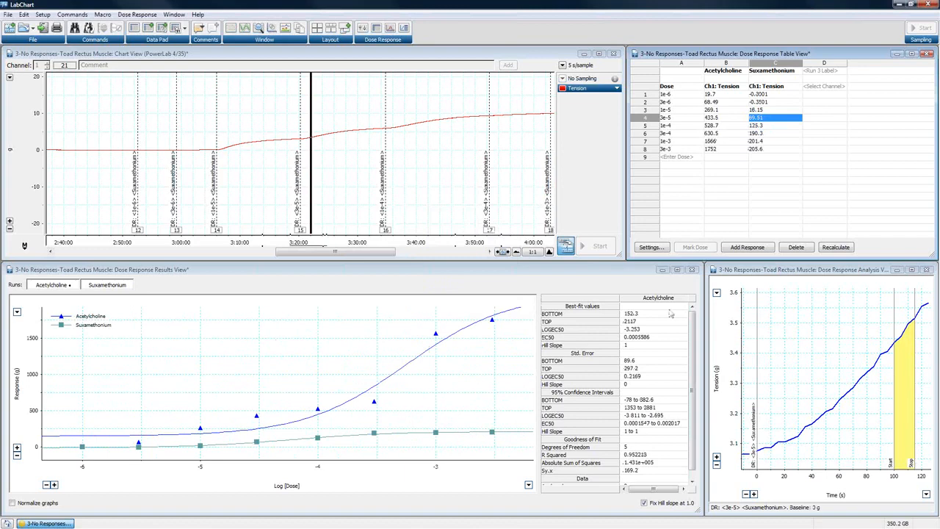
- Turn on per-dose baseline correction for the Integral calculation in the dose response settings
{"action": "left_click", "coordinate": [651, 247]}
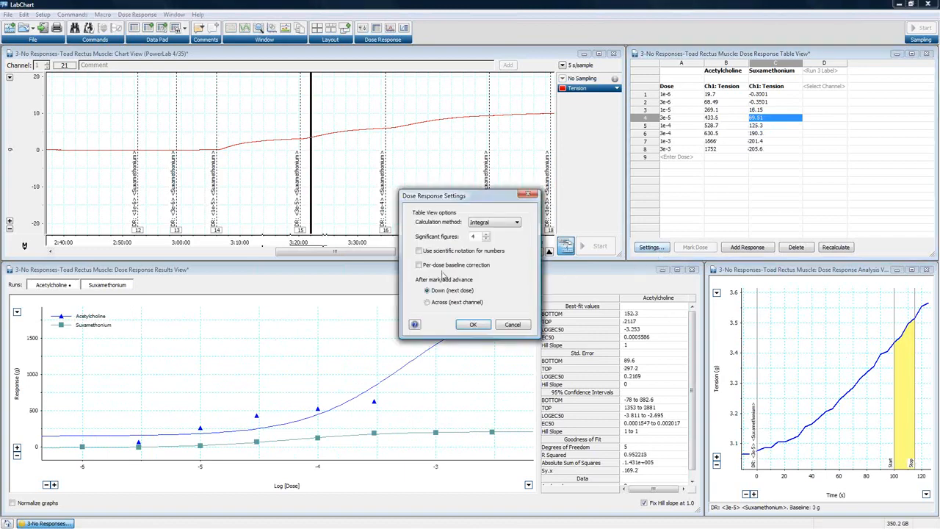
{"action": "left_click", "coordinate": [419, 265]}
{"action": "left_click", "coordinate": [475, 325]}
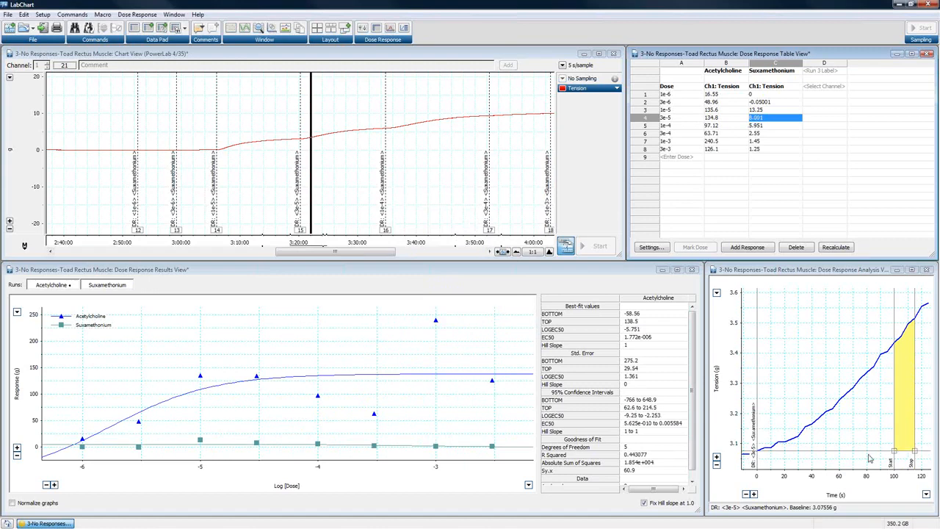
- Raise the baseline of the 3e-5 suxamethonium response to about 3.14 g in the analysis graph
{"action": "left_click_drag", "start_coordinate": [860, 449], "coordinate": [851, 428]}
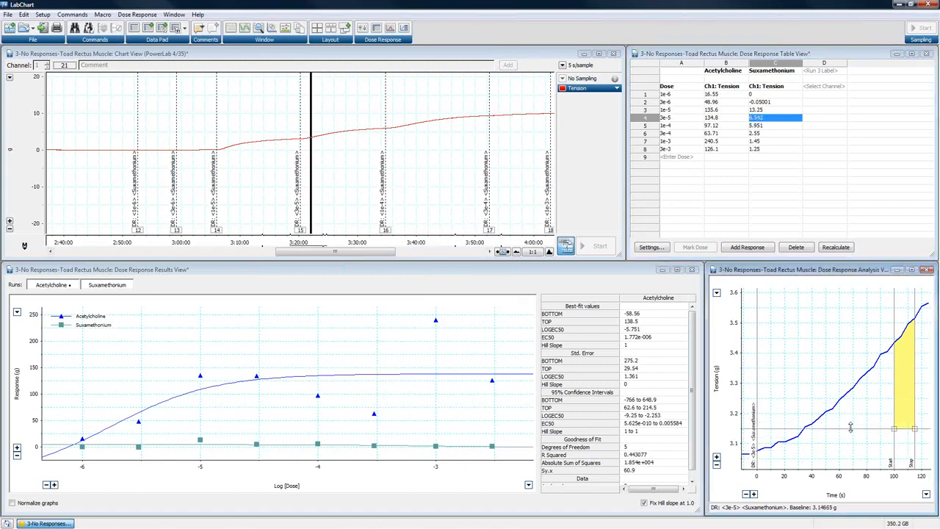
{"action": "left_click", "coordinate": [776, 127]}
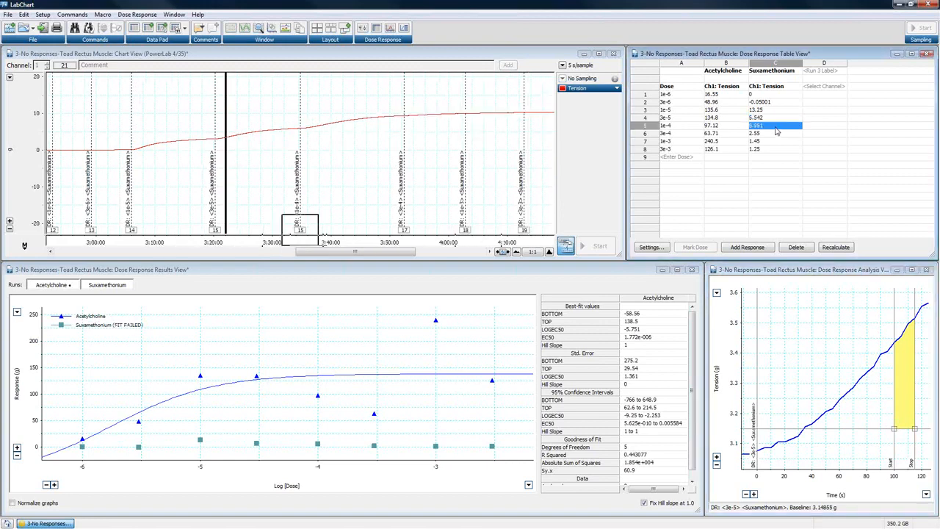
{"action": "left_click", "coordinate": [775, 119]}
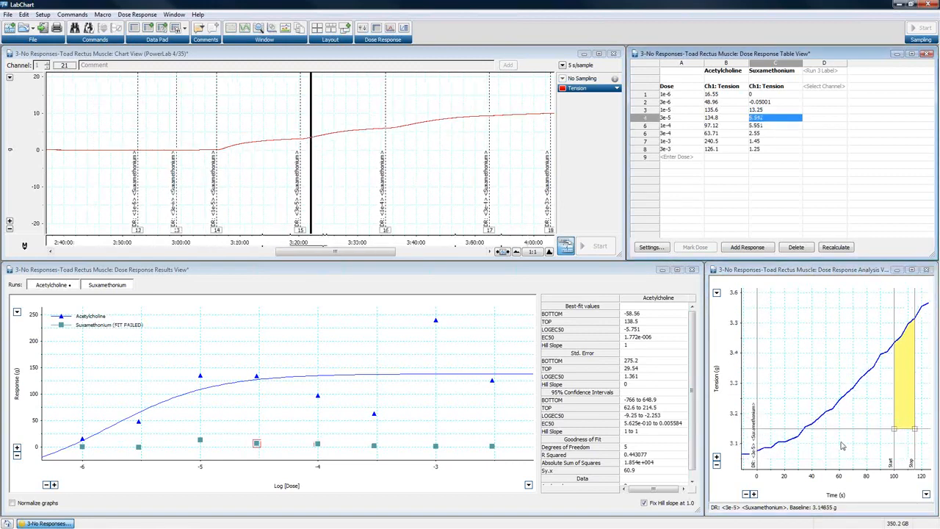
{"action": "mouse_move", "coordinate": [843, 429]}
{"action": "left_mouse_down"}
{"action": "mouse_move", "coordinate": [845, 453]}
{"action": "mouse_move", "coordinate": [842, 433]}
{"action": "left_mouse_up"}
- Turn off per-dose baseline correction in the dose response settings
{"action": "left_click", "coordinate": [659, 248]}
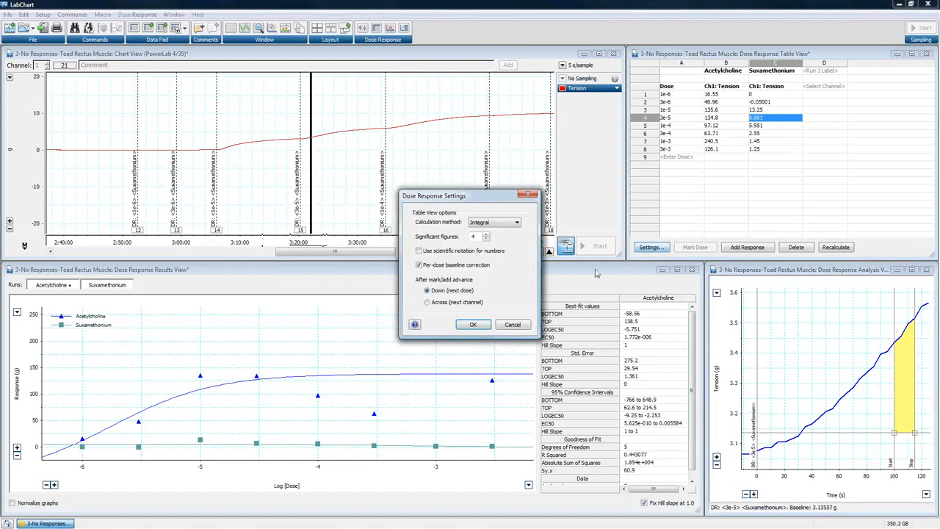
{"action": "left_click", "coordinate": [419, 265]}
{"action": "left_click", "coordinate": [466, 328]}
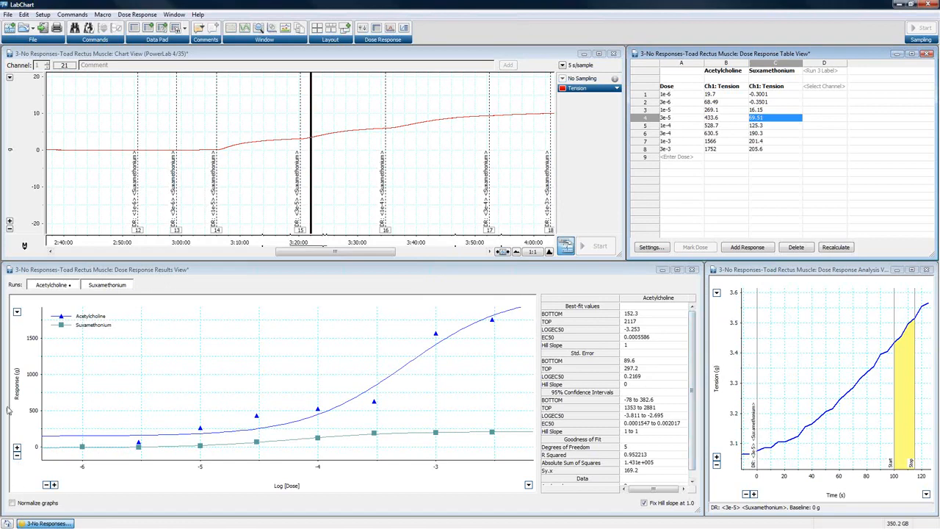
- Rescale the response axis of the results graph so both fitted curves show in full, with the scale reaching beyond 3000 g
{"action": "left_click", "coordinate": [16, 313]}
{"action": "left_click", "coordinate": [40, 323]}
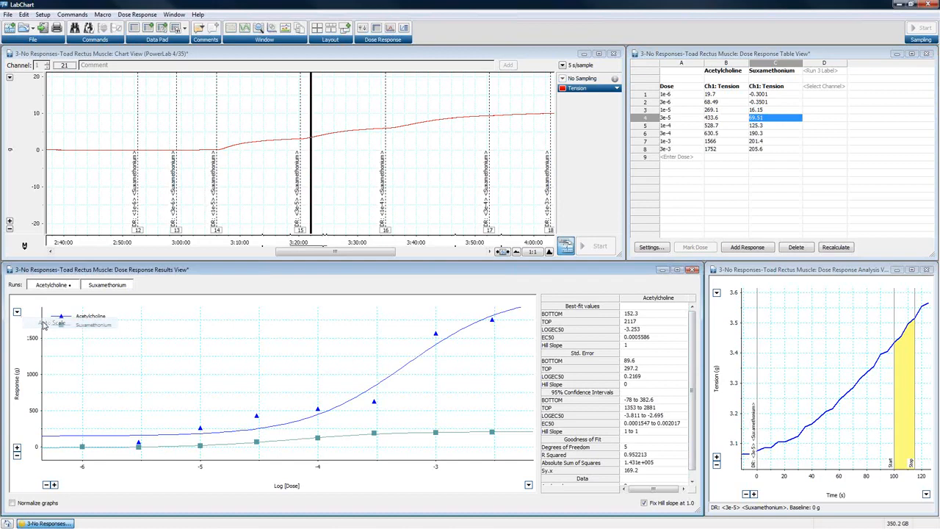
{"action": "left_click", "coordinate": [17, 454]}
{"action": "left_click", "coordinate": [16, 447]}
{"action": "left_click", "coordinate": [16, 446]}
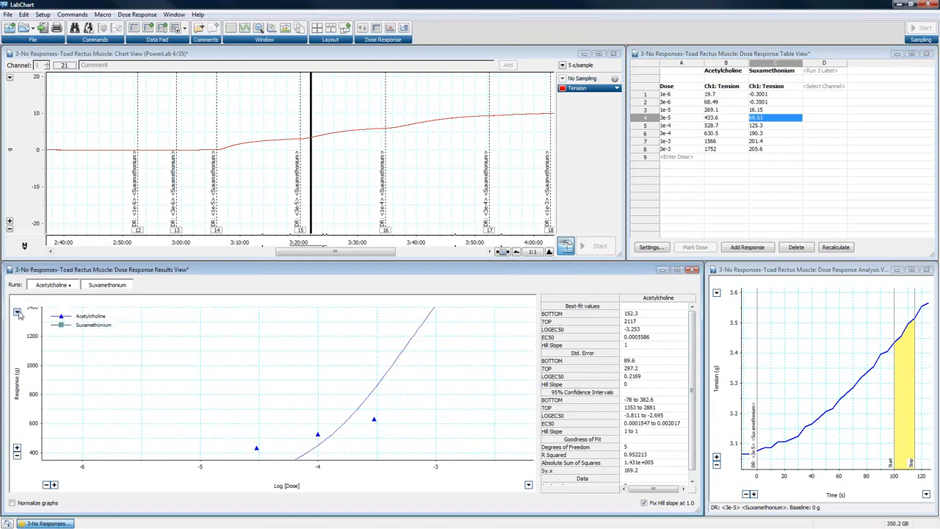
{"action": "left_click", "coordinate": [17, 313]}
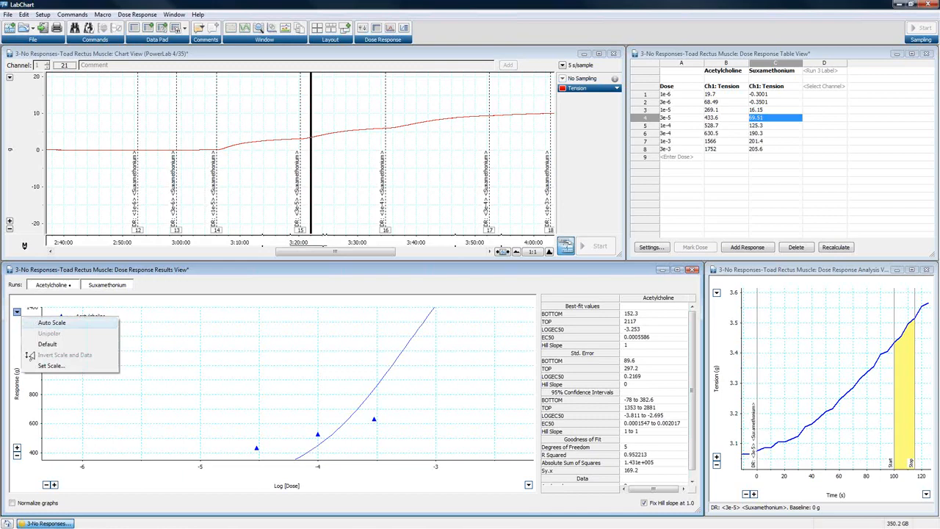
{"action": "left_click", "coordinate": [38, 324]}
{"action": "left_click_drag", "start_coordinate": [36, 332], "coordinate": [36, 329]}
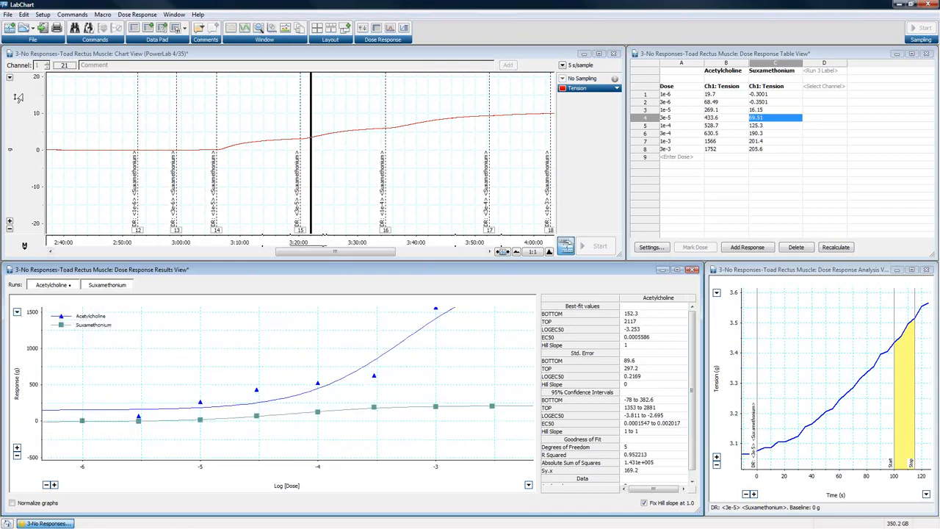
{"action": "left_click_drag", "start_coordinate": [35, 385], "coordinate": [35, 412]}
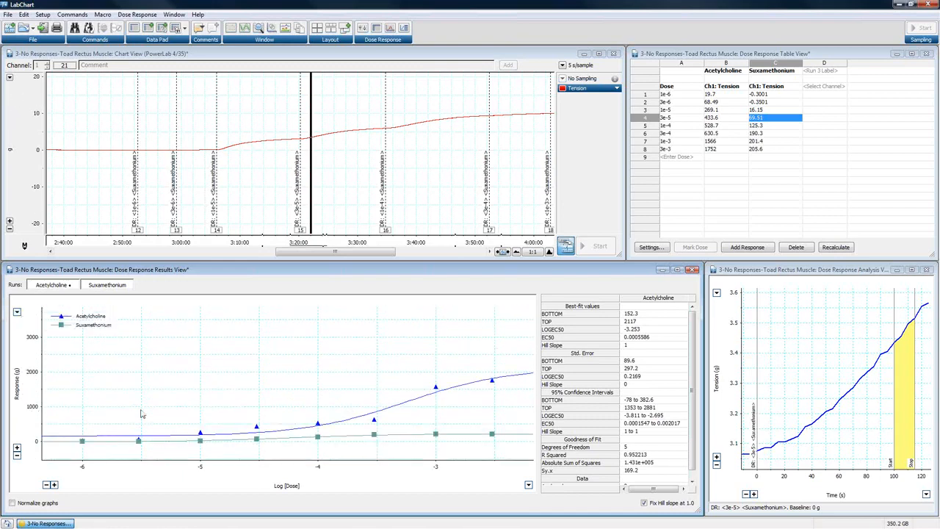
- Rescale the tension axis of the analysis graph so the whole integral area down to 0 g is shown
{"action": "left_click", "coordinate": [861, 270]}
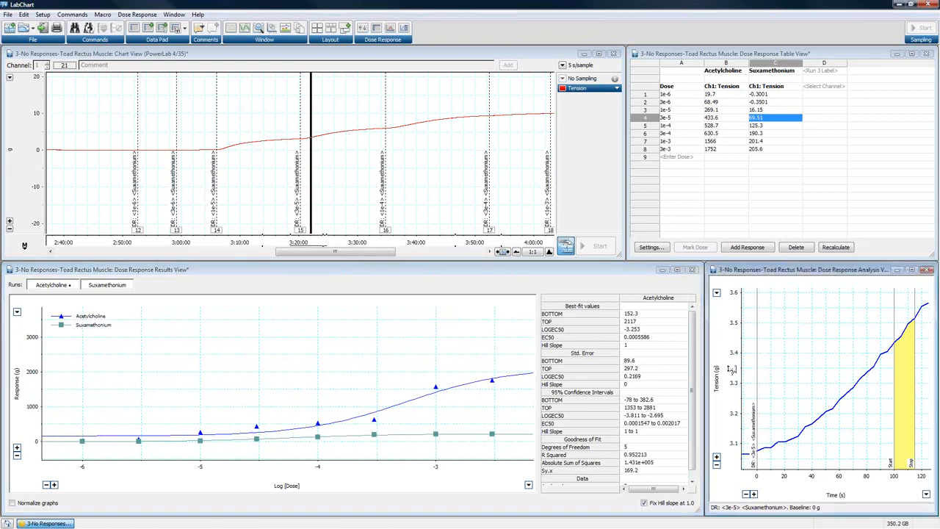
{"action": "left_click_drag", "start_coordinate": [730, 320], "coordinate": [734, 410]}
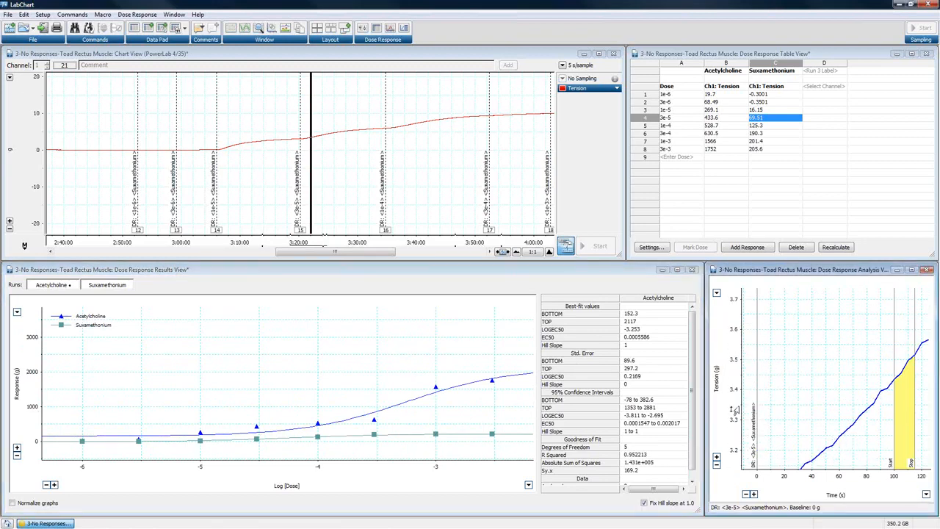
{"action": "left_click", "coordinate": [717, 292]}
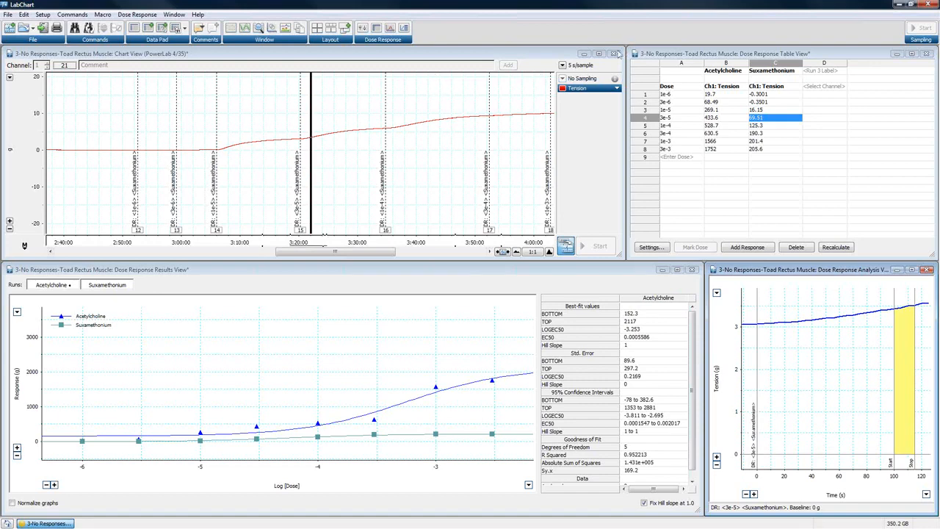
- Close all views of the 3-No Responses-Toad Rectus Muscle document without saving the changes
{"action": "left_click", "coordinate": [615, 55]}
{"action": "left_click", "coordinate": [926, 53]}
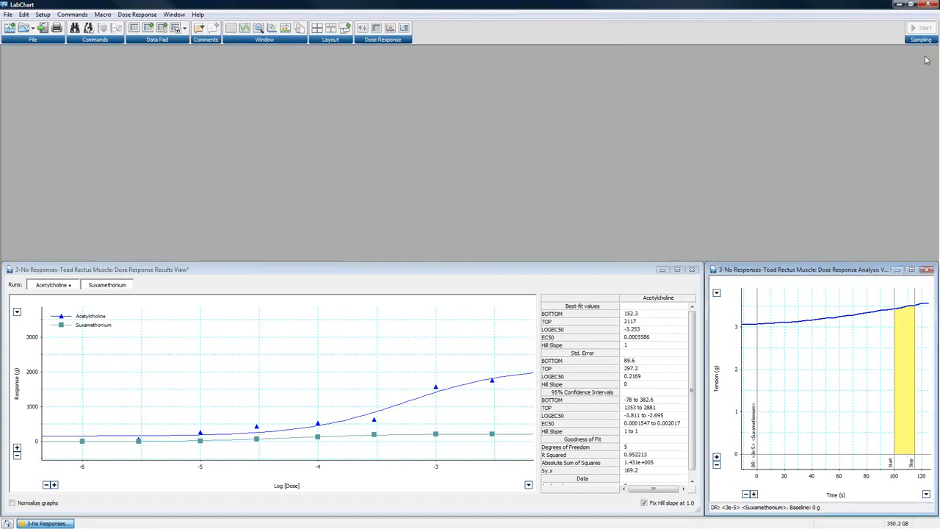
{"action": "left_click", "coordinate": [928, 270]}
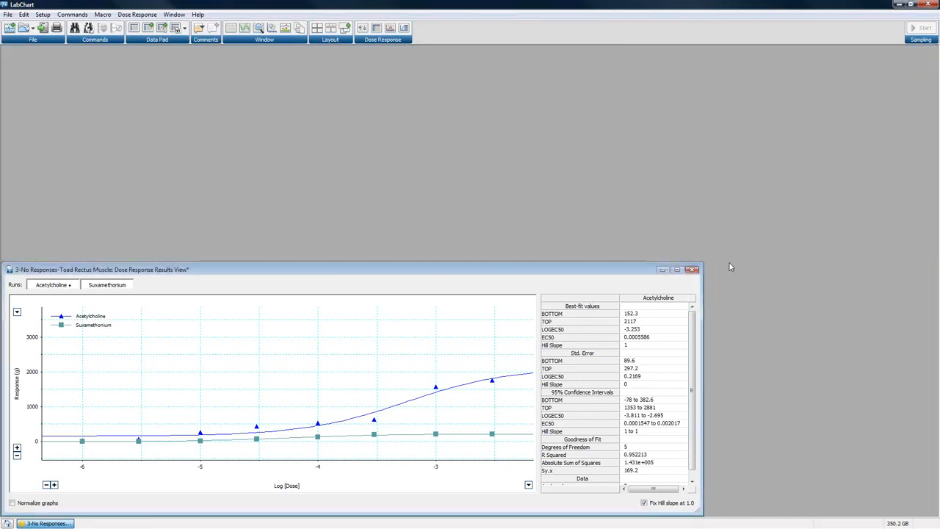
{"action": "left_click", "coordinate": [693, 270]}
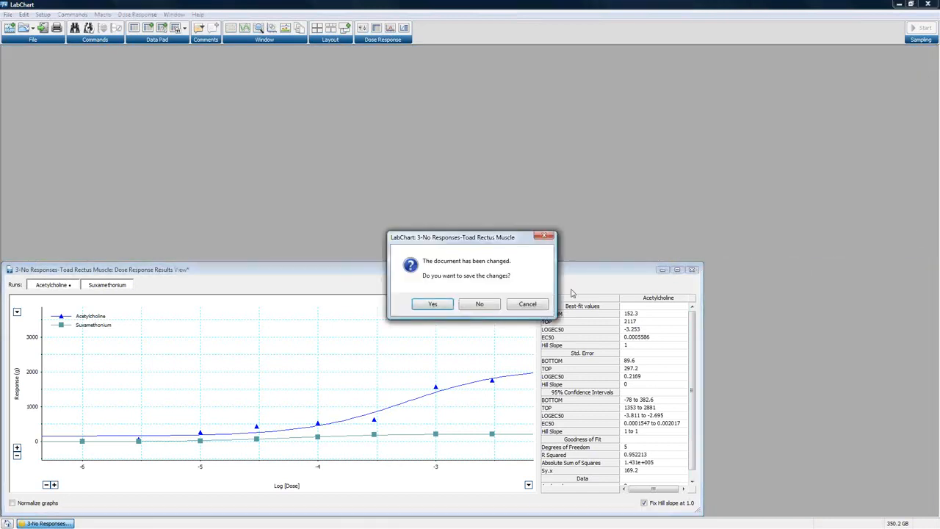
{"action": "left_click", "coordinate": [481, 305]}
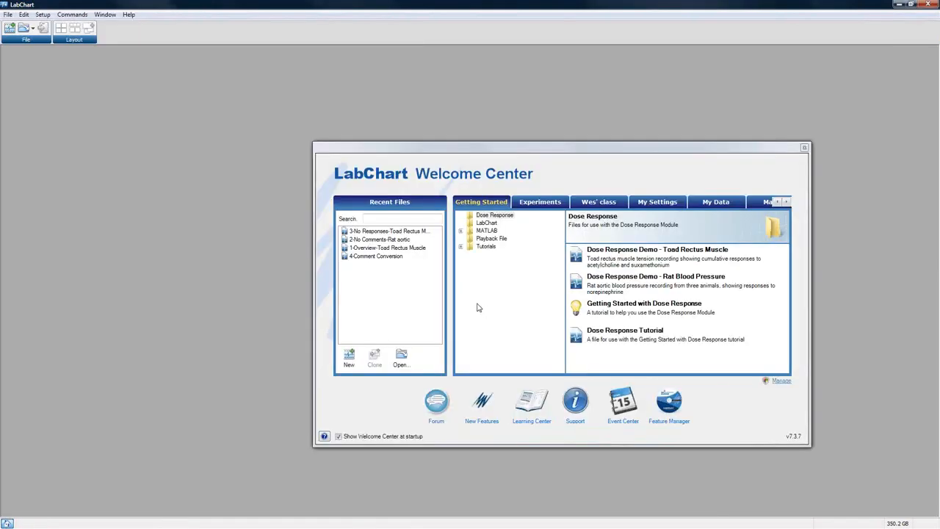
- Open the recent file 4-Comment Conversion and tile its chart and dose response table to fill the workspace
{"action": "double_click", "coordinate": [386, 257]}
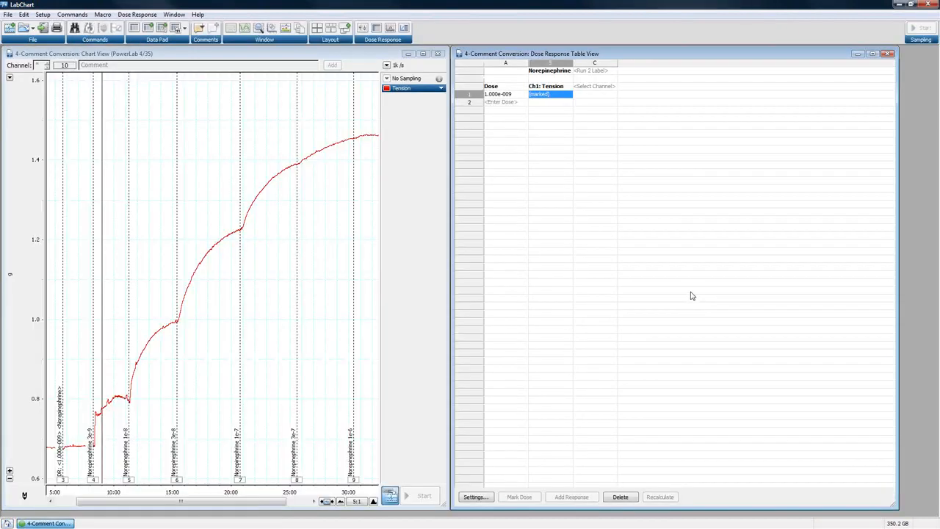
{"action": "left_click", "coordinate": [330, 28]}
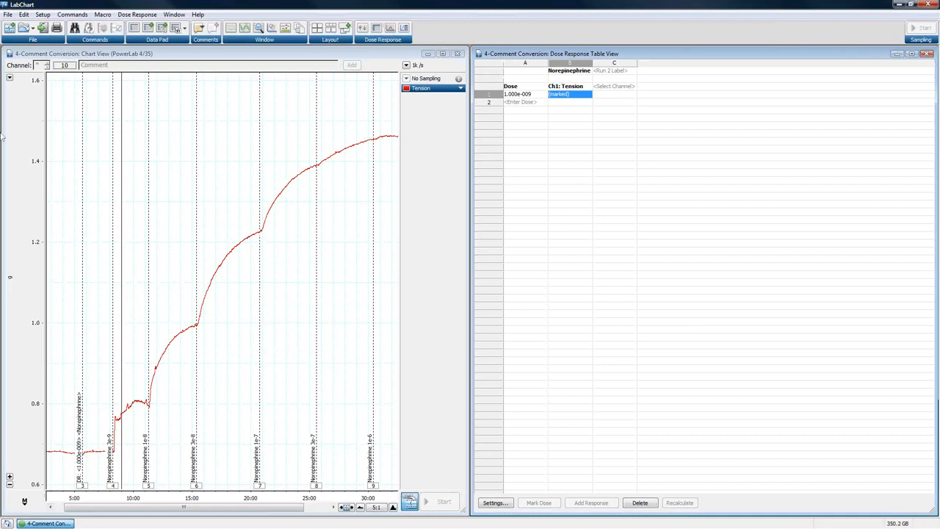
{"action": "left_click_drag", "start_coordinate": [133, 426], "coordinate": [292, 482]}
{"action": "left_click", "coordinate": [316, 443]}
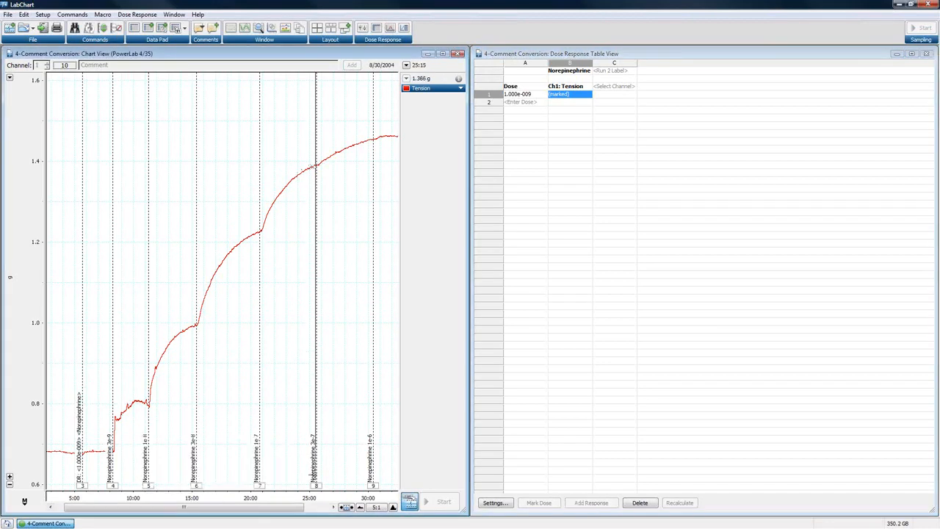
{"action": "mouse_move", "coordinate": [318, 490]}
{"action": "left_click", "coordinate": [136, 15]}
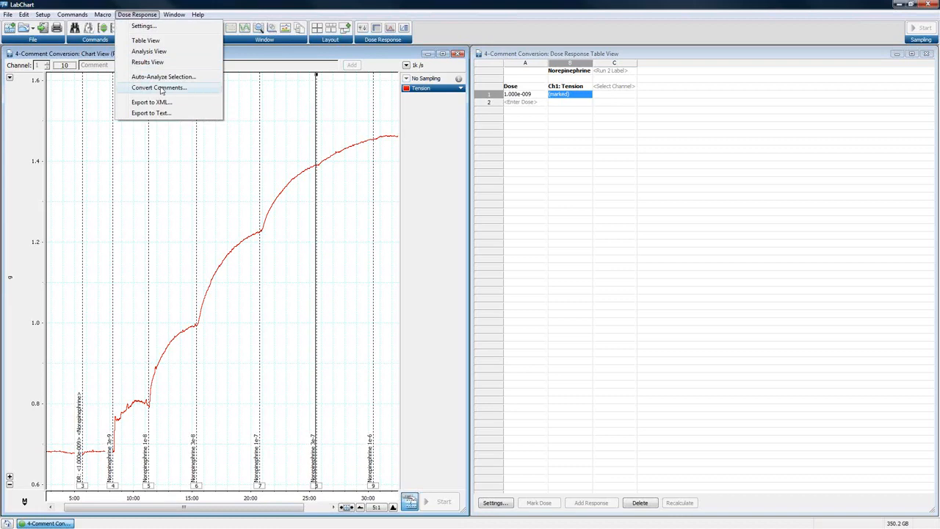
{"action": "left_click", "coordinate": [261, 225]}
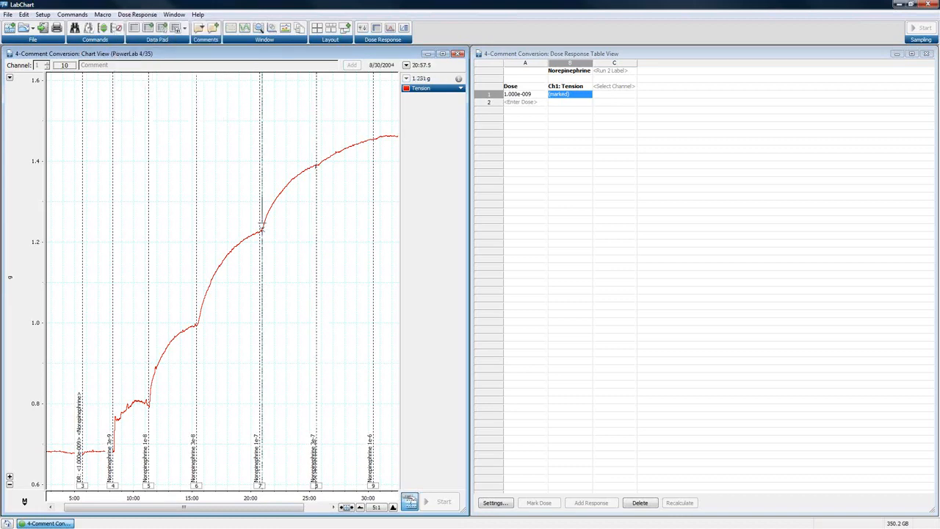
- At 10:1 chart compression, select the tension data spanning all the norepinephrine comments and start Convert Comments on it
{"action": "left_click", "coordinate": [360, 508]}
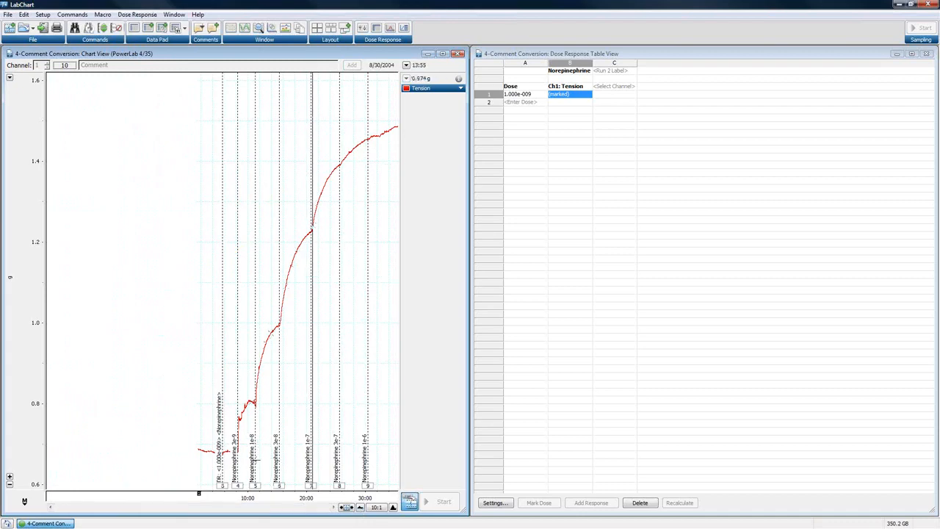
{"action": "mouse_move", "coordinate": [179, 348]}
{"action": "left_mouse_down"}
{"action": "mouse_move", "coordinate": [294, 450]}
{"action": "mouse_move", "coordinate": [399, 488]}
{"action": "left_mouse_up"}
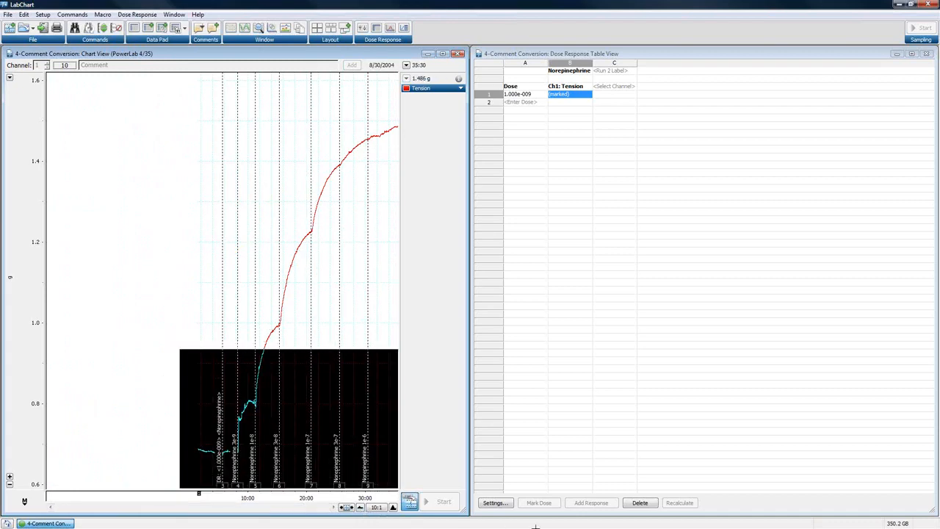
{"action": "left_click", "coordinate": [137, 15]}
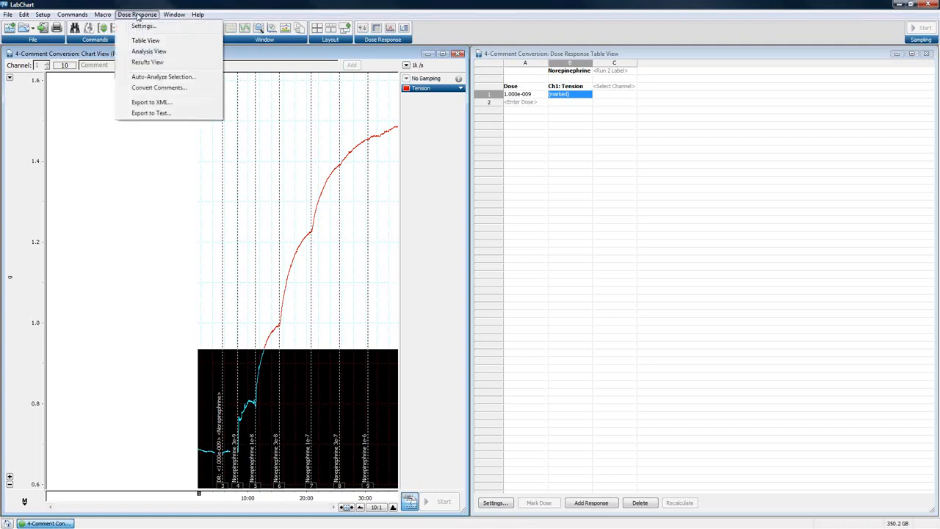
{"action": "left_click", "coordinate": [169, 88]}
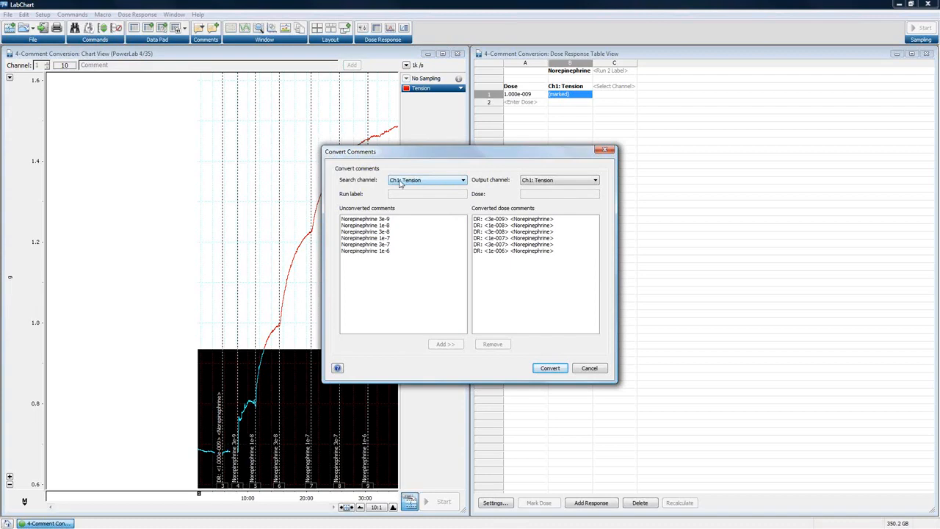
- Check the available search and output channels for the conversion, keeping both on Ch1: Tension
{"action": "left_click", "coordinate": [420, 181]}
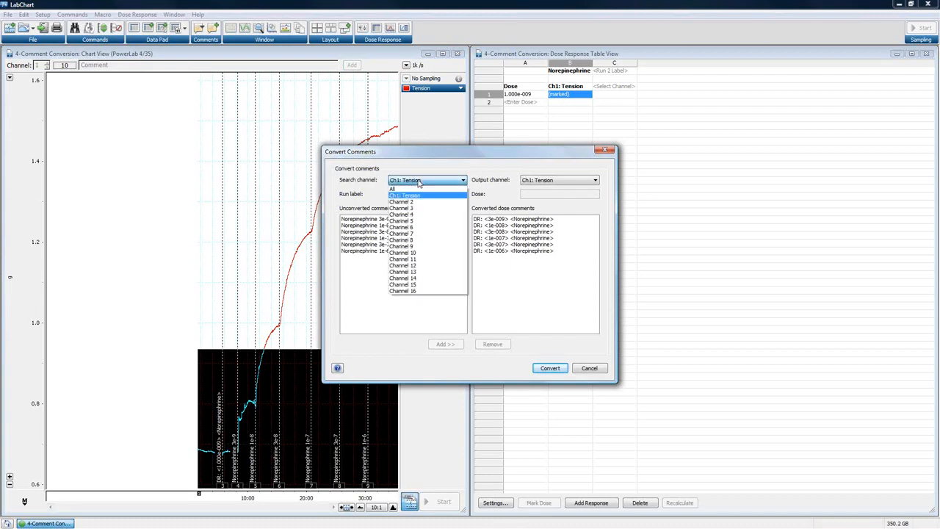
{"action": "left_click", "coordinate": [418, 182]}
{"action": "left_click", "coordinate": [556, 181]}
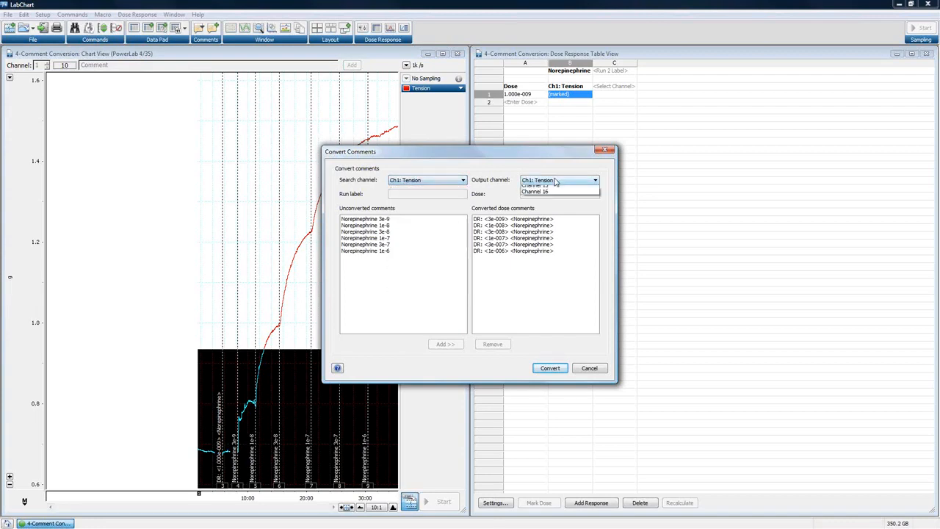
{"action": "left_click", "coordinate": [556, 182]}
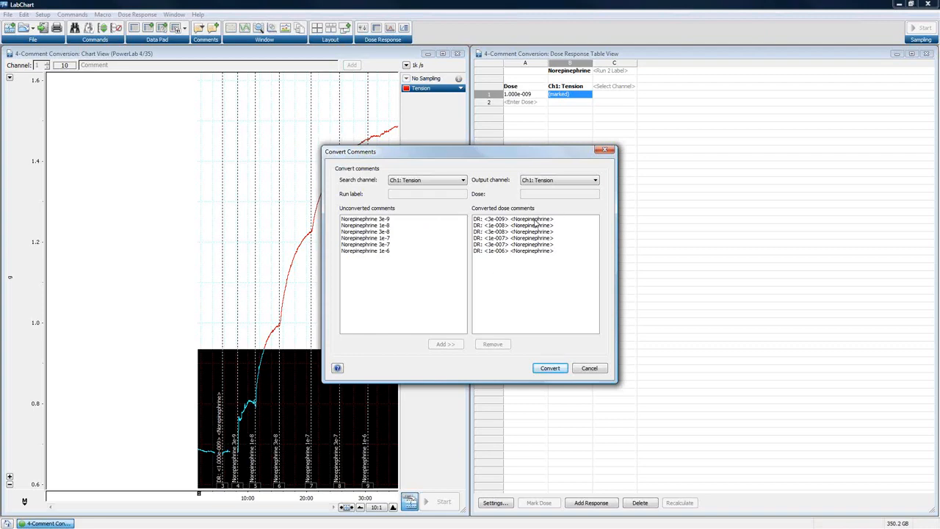
- Review the run label and dose for the 3e-9, 1e-8 and 3e-8 comments, and convert all listed norepinephrine comments to dose comments
{"action": "left_click", "coordinate": [378, 220]}
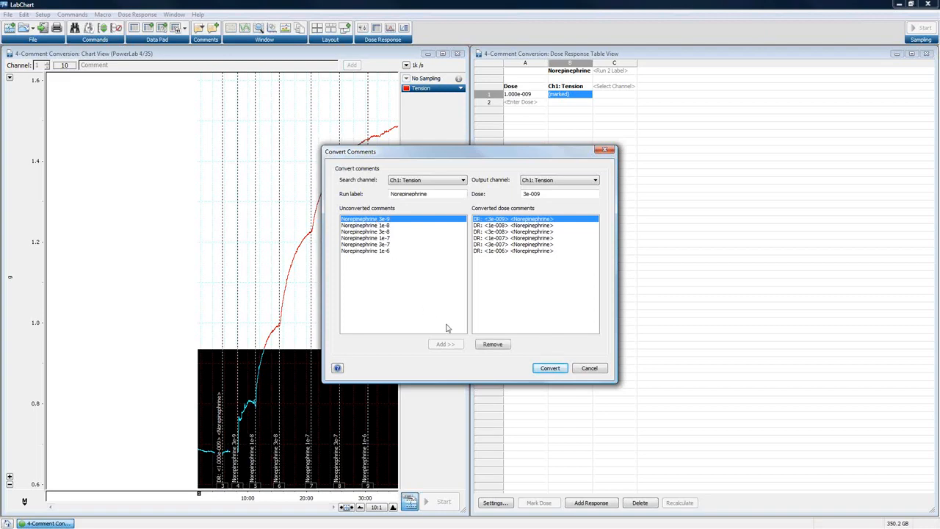
{"action": "left_click", "coordinate": [354, 228]}
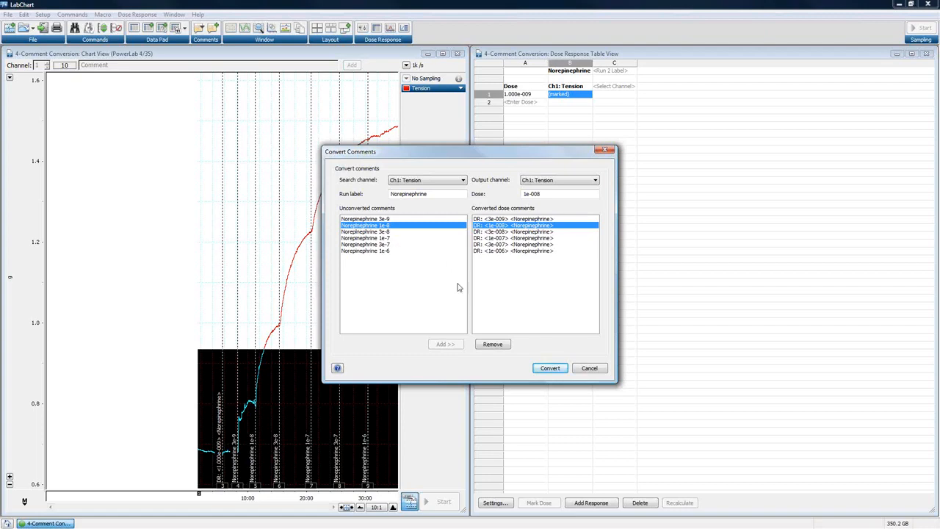
{"action": "left_click", "coordinate": [380, 233]}
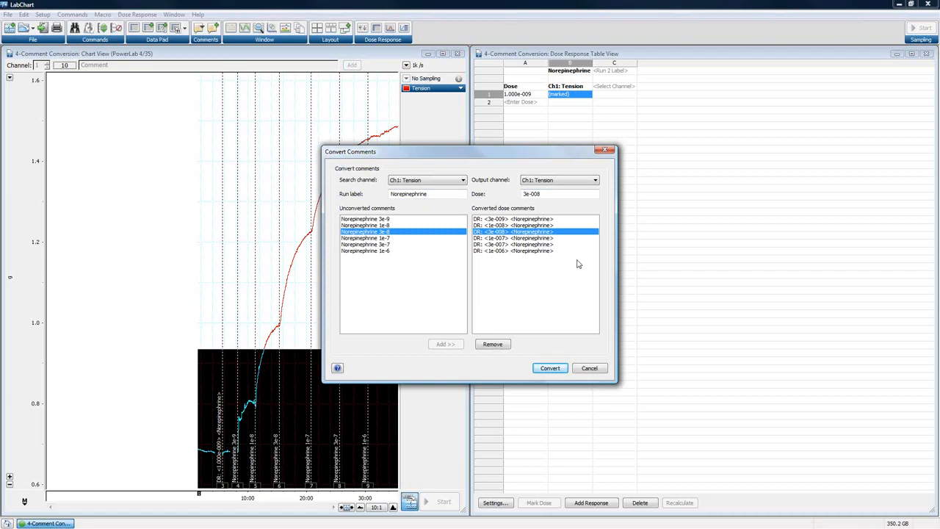
{"action": "left_click", "coordinate": [549, 367]}
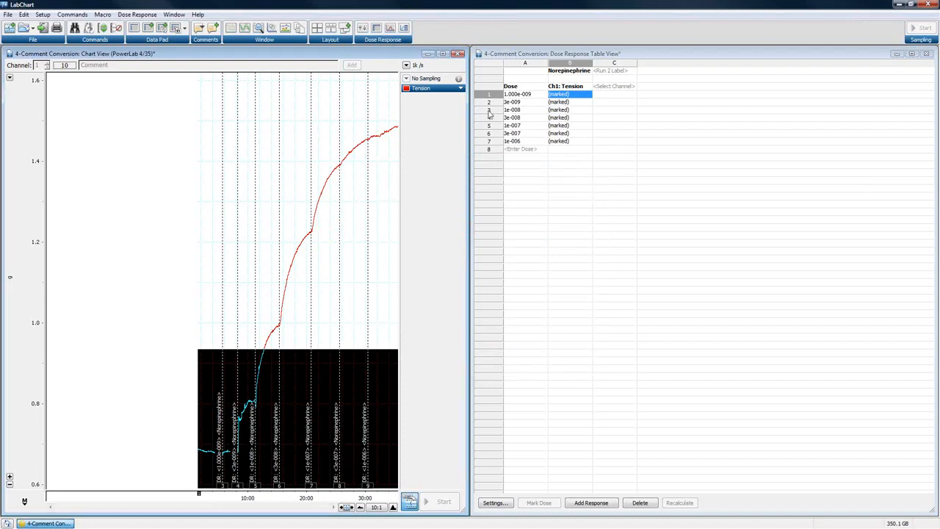
- Auto-analyze the selected Ch1: Tension dose comments over the range from 120 to 150 s after each comment
{"action": "left_click", "coordinate": [129, 15]}
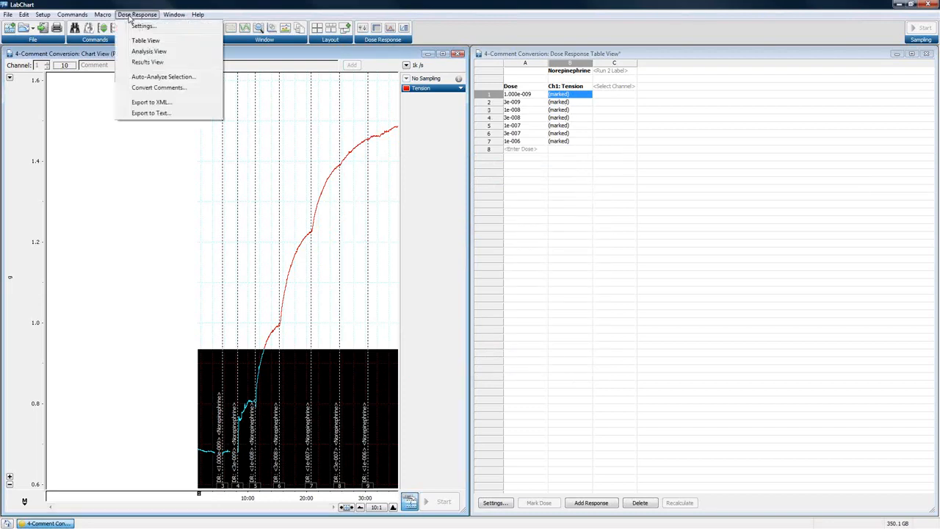
{"action": "left_click", "coordinate": [151, 79]}
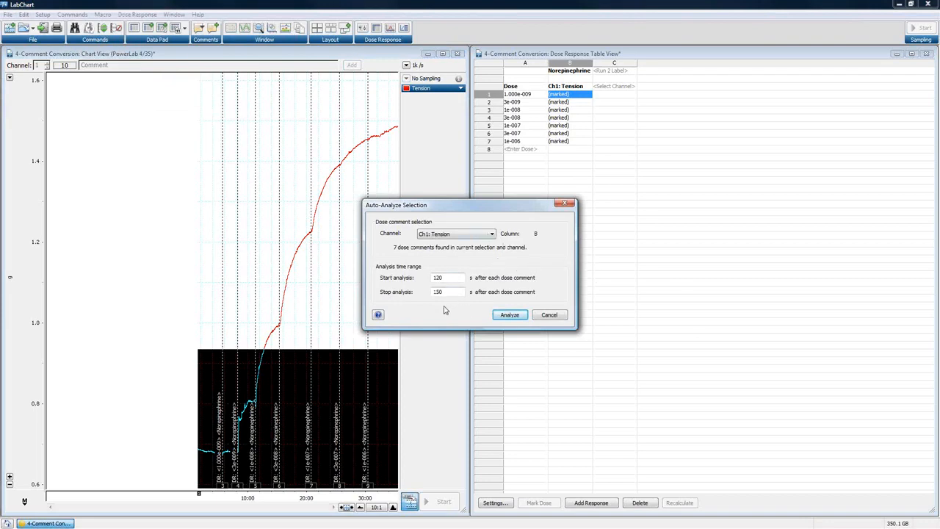
{"action": "left_click", "coordinate": [512, 315]}
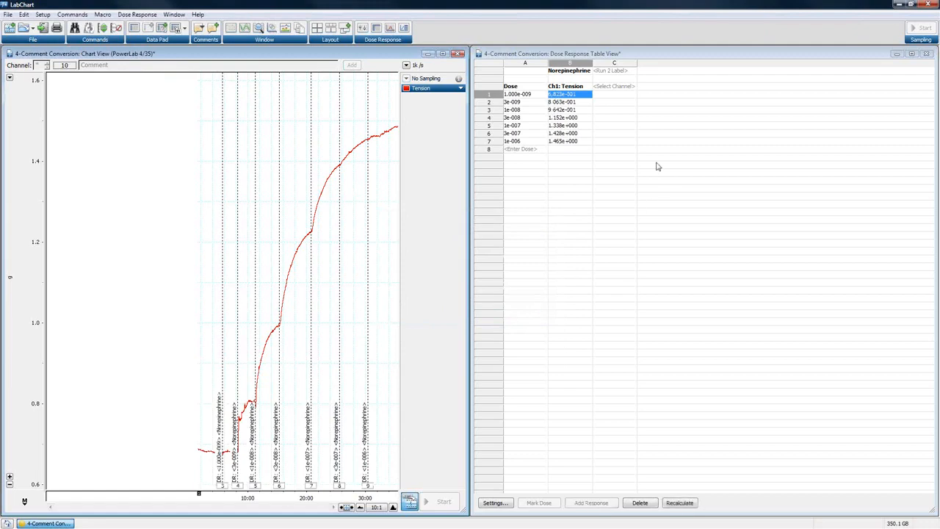
- Review where each response from dose 3e-009 to 1e-006 was taken in the chart, and recalculate the entire dose response table
{"action": "left_click", "coordinate": [567, 105]}
{"action": "left_click", "coordinate": [566, 109]}
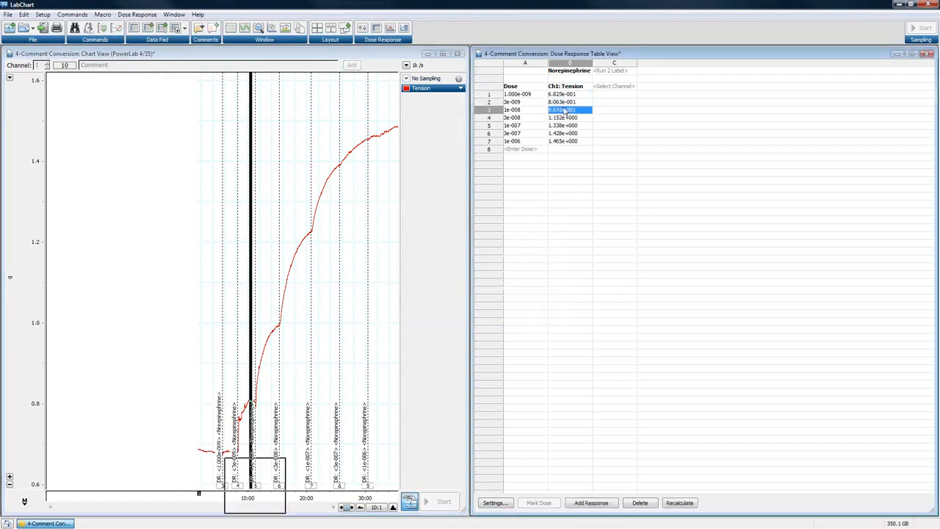
{"action": "left_click", "coordinate": [566, 118]}
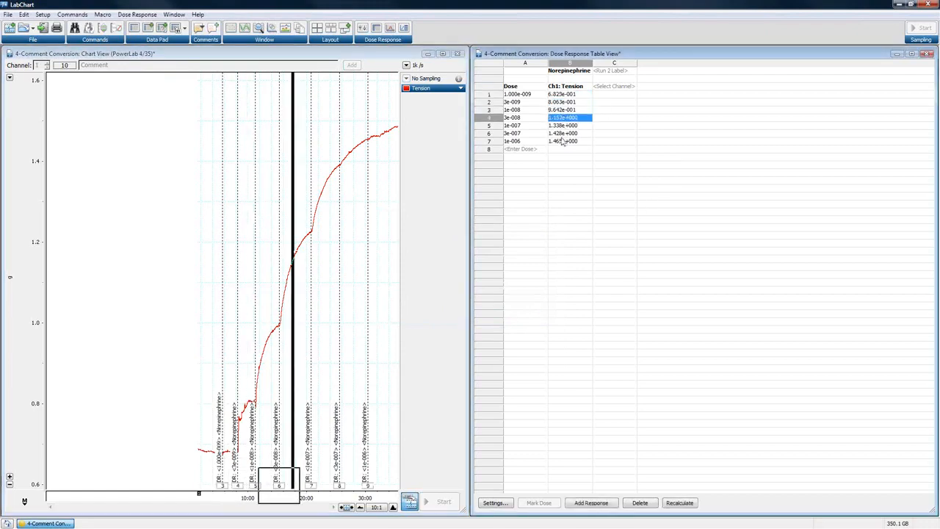
{"action": "left_click", "coordinate": [564, 126]}
{"action": "left_click", "coordinate": [564, 133]}
{"action": "left_click", "coordinate": [564, 141]}
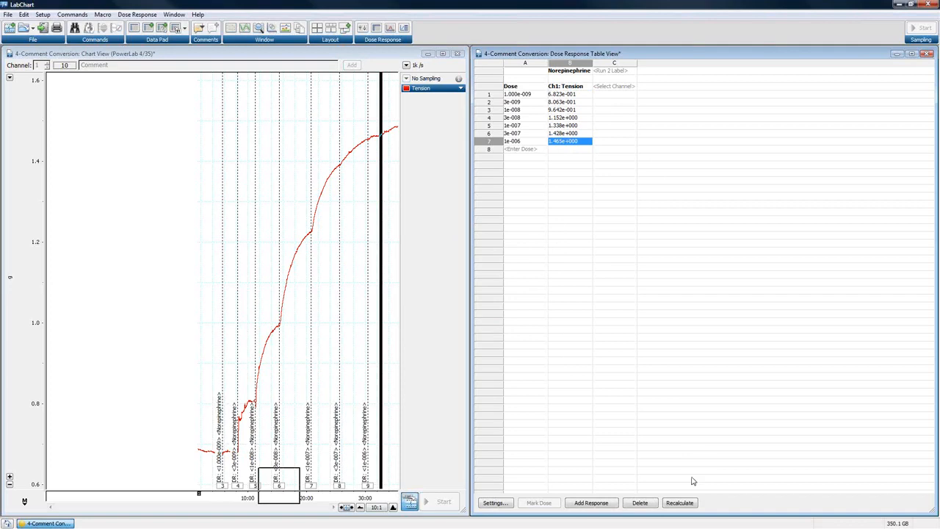
{"action": "left_click", "coordinate": [689, 505]}
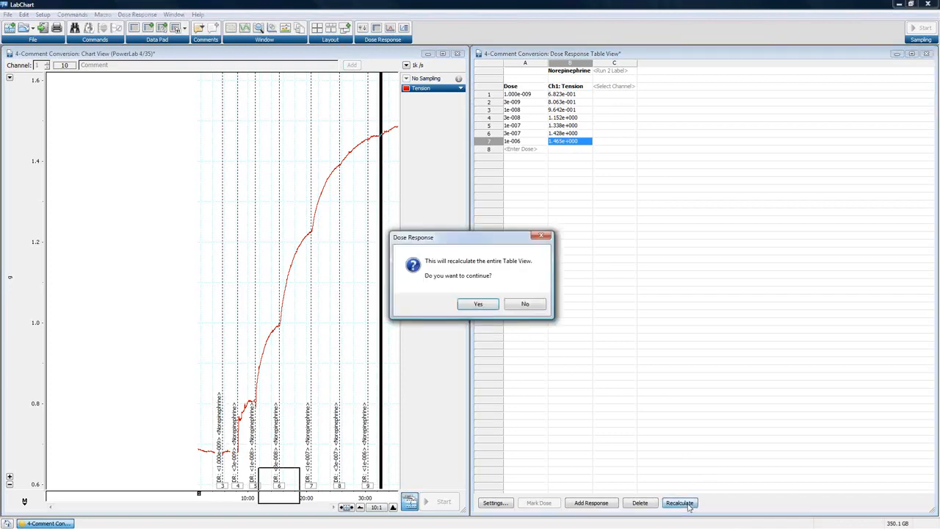
{"action": "left_click", "coordinate": [480, 306]}
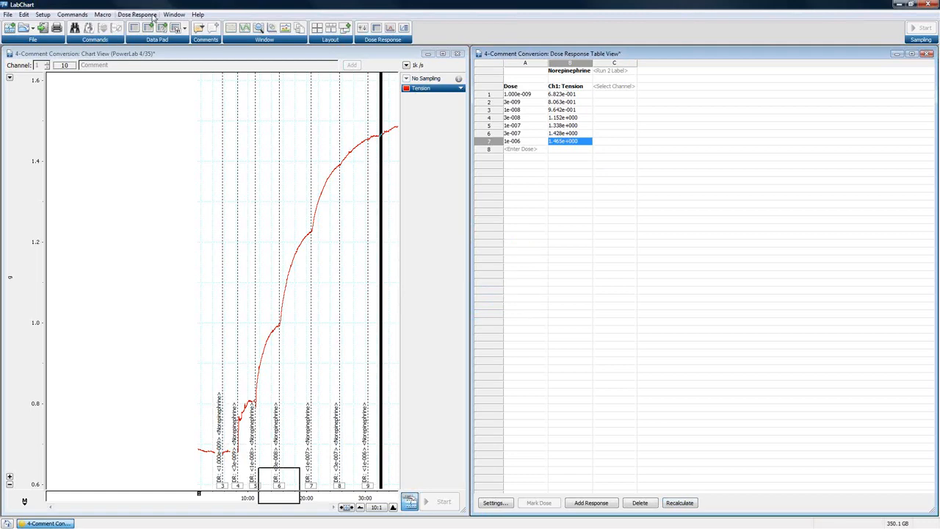
- Check the Auto-Analyze Selection options and the Dose Response settings, closing both without changes
{"action": "left_click", "coordinate": [136, 14]}
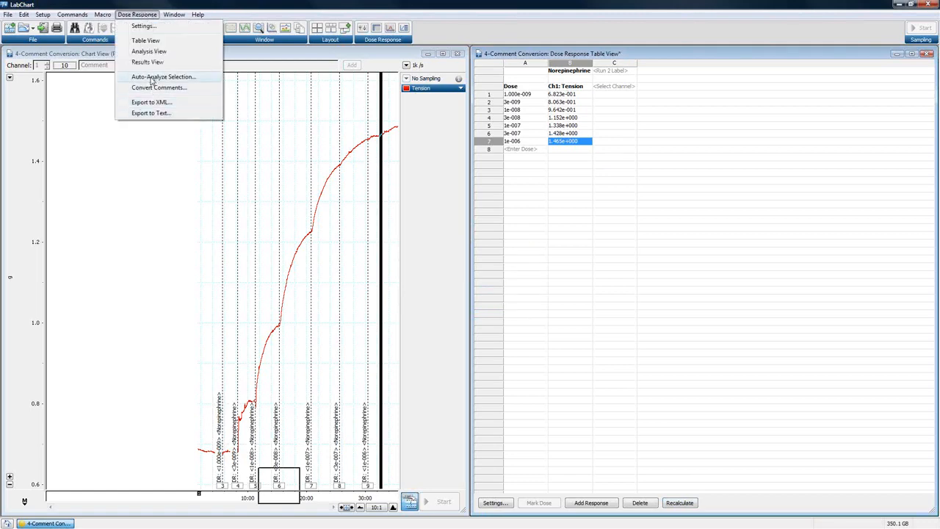
{"action": "left_click", "coordinate": [152, 76]}
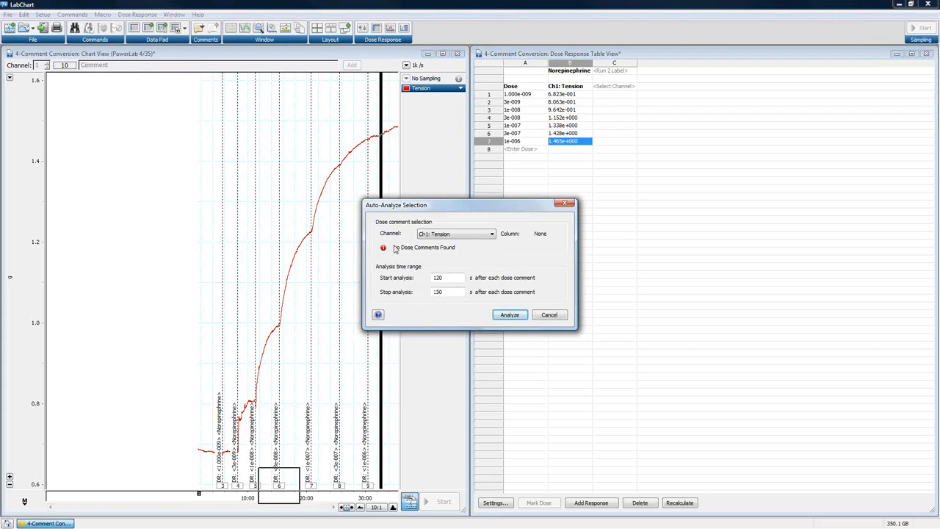
{"action": "left_click", "coordinate": [550, 314]}
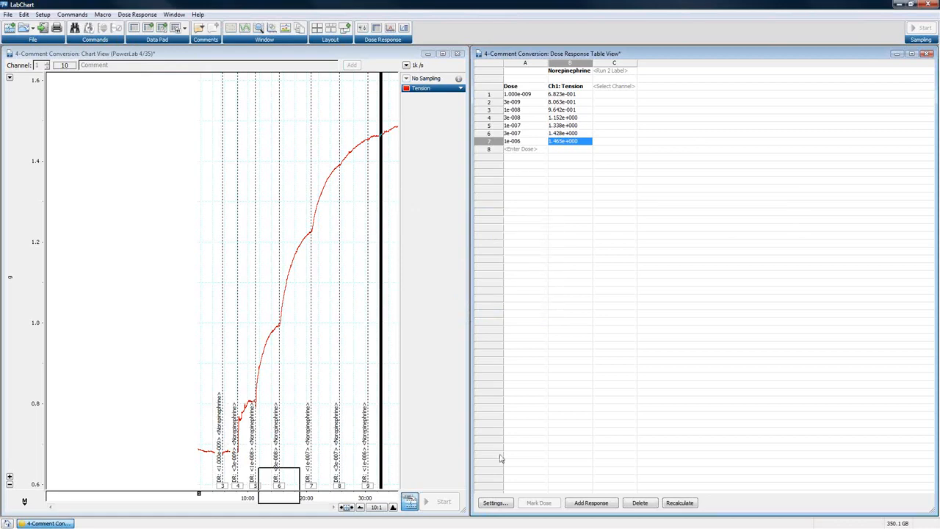
{"action": "left_click", "coordinate": [495, 503]}
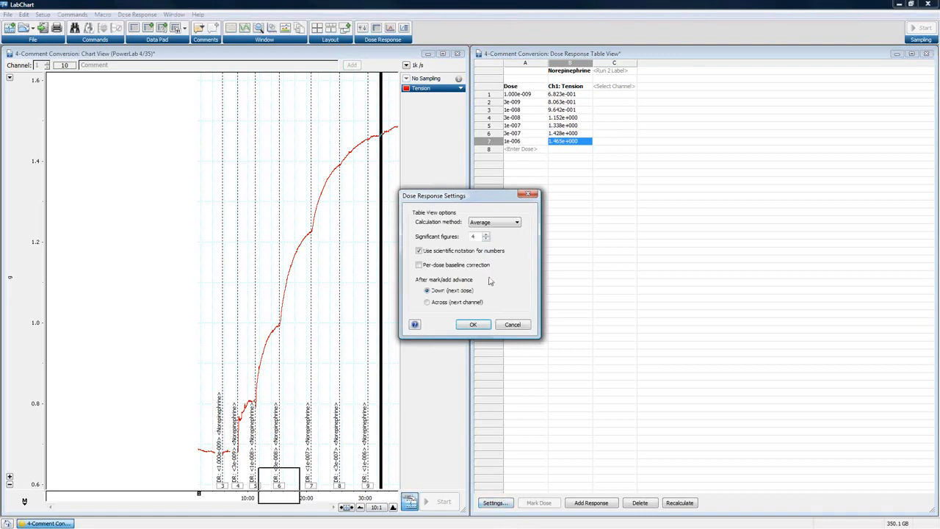
{"action": "left_click", "coordinate": [529, 194]}
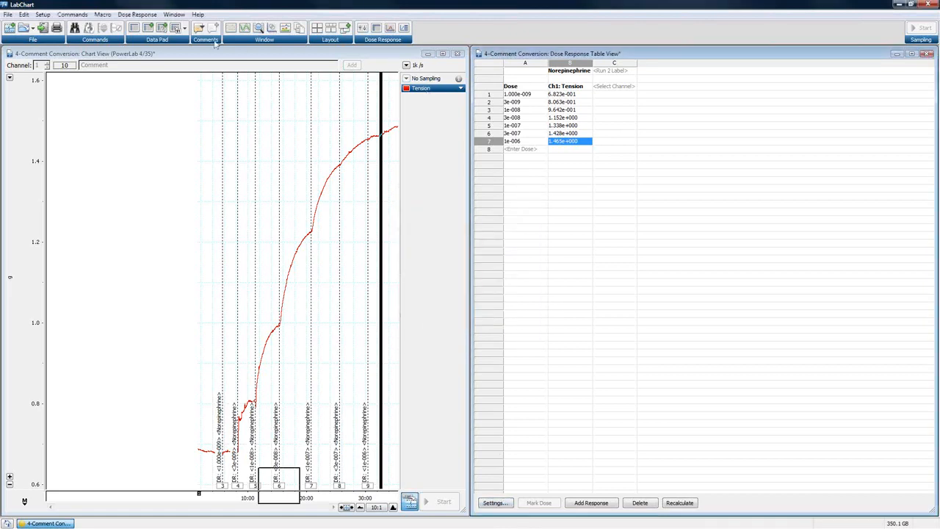
- Check the file types available for exporting the dose response table to XML, keeping Prism 5 XML File, and cancel the export
{"action": "left_click", "coordinate": [137, 14]}
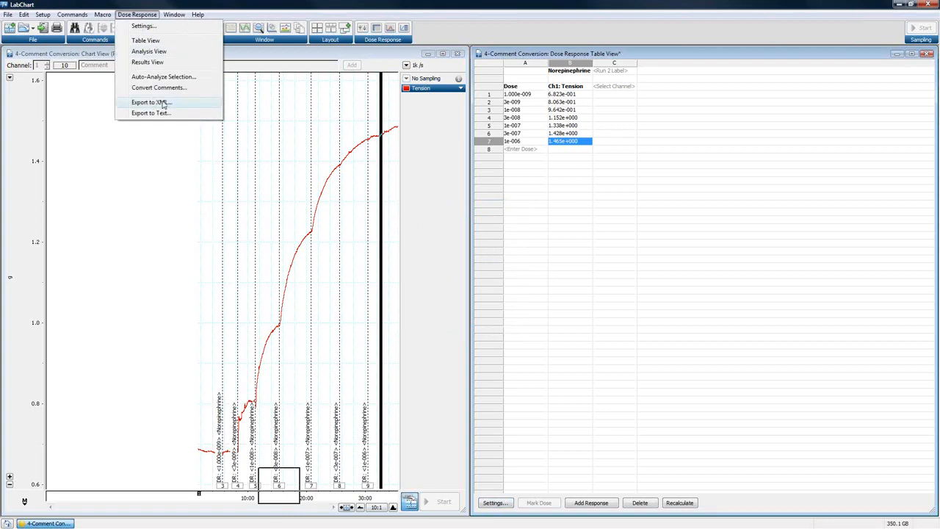
{"action": "left_click", "coordinate": [163, 105]}
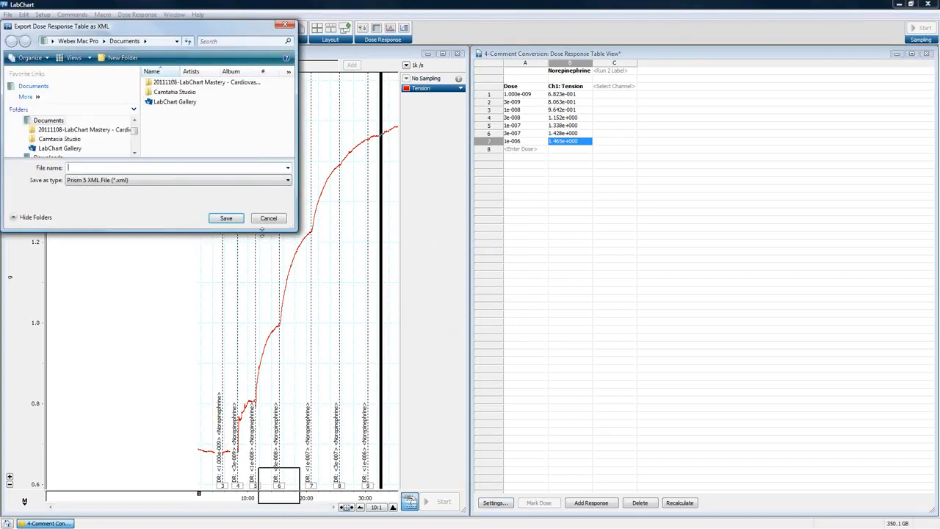
{"action": "left_click", "coordinate": [213, 180]}
{"action": "left_click", "coordinate": [212, 188]}
{"action": "left_click", "coordinate": [269, 220]}
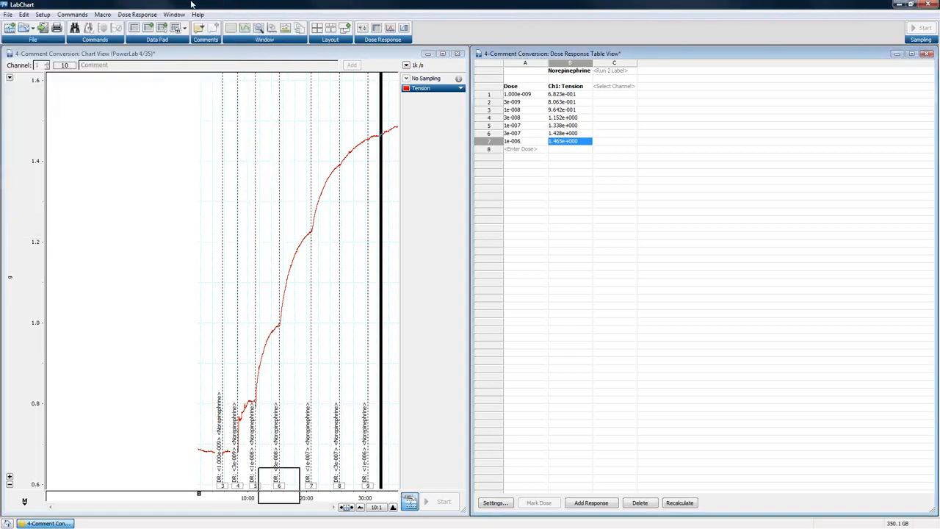
- Inspect the options for exporting the dose response table as a text file, closing them without saving
{"action": "left_click", "coordinate": [137, 14]}
{"action": "left_click", "coordinate": [156, 113]}
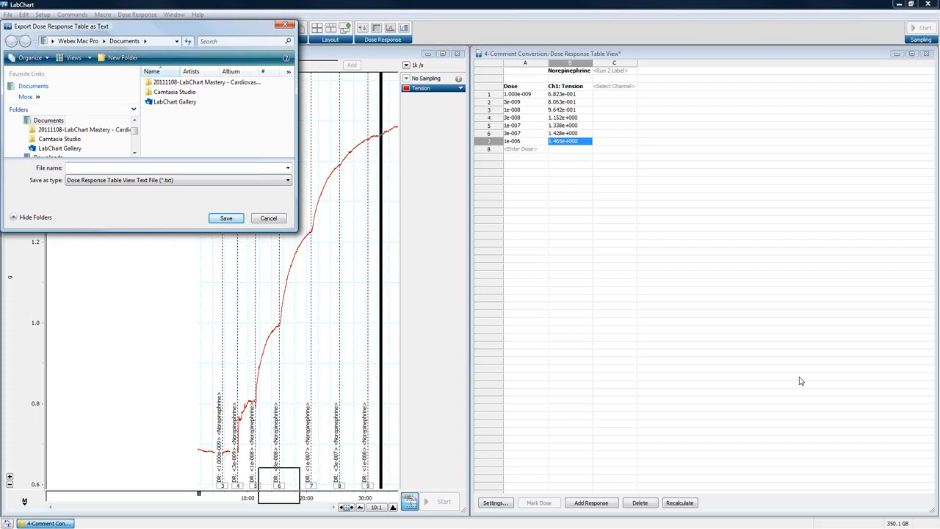
{"action": "left_click", "coordinate": [285, 25]}
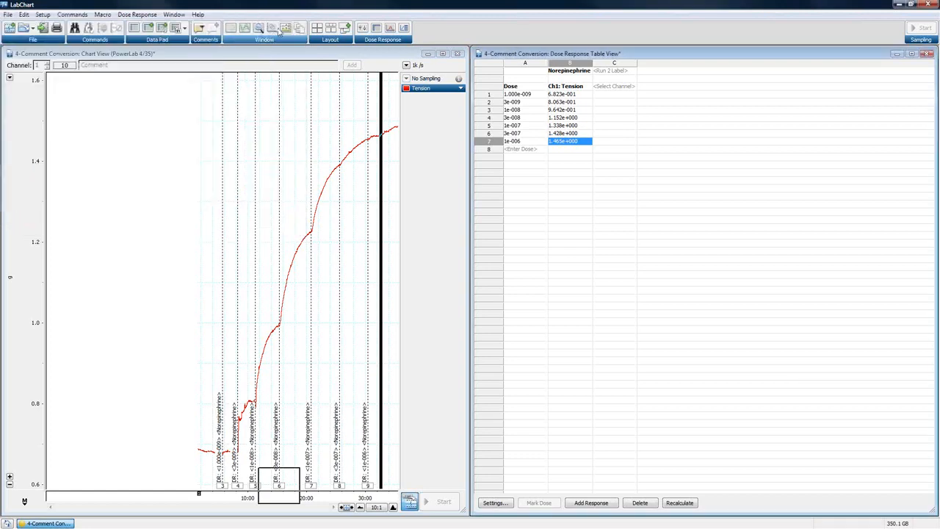
{"action": "left_click", "coordinate": [132, 14]}
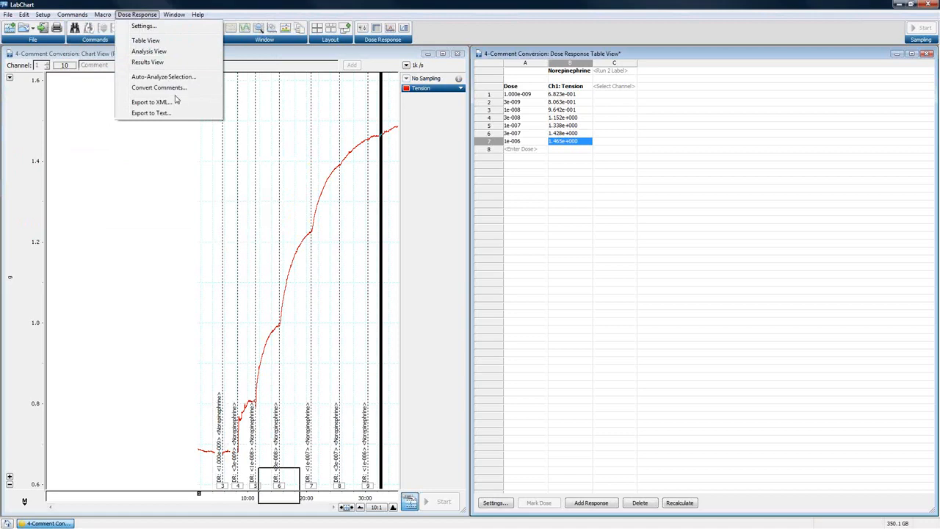